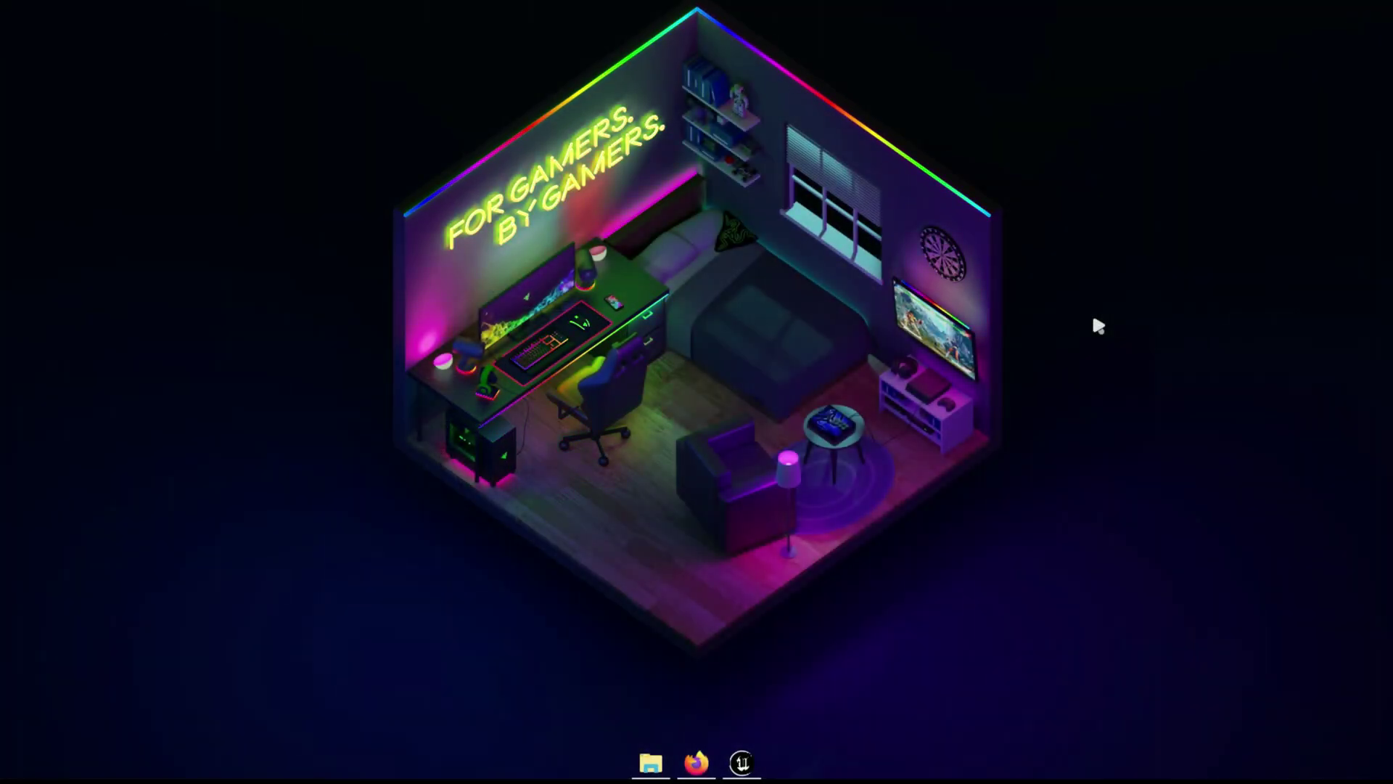
Step: Look at Retarget_PoseAsset.uasset and Unreal.fbx in the Legend folder in File Explorer
left_click(650, 766)
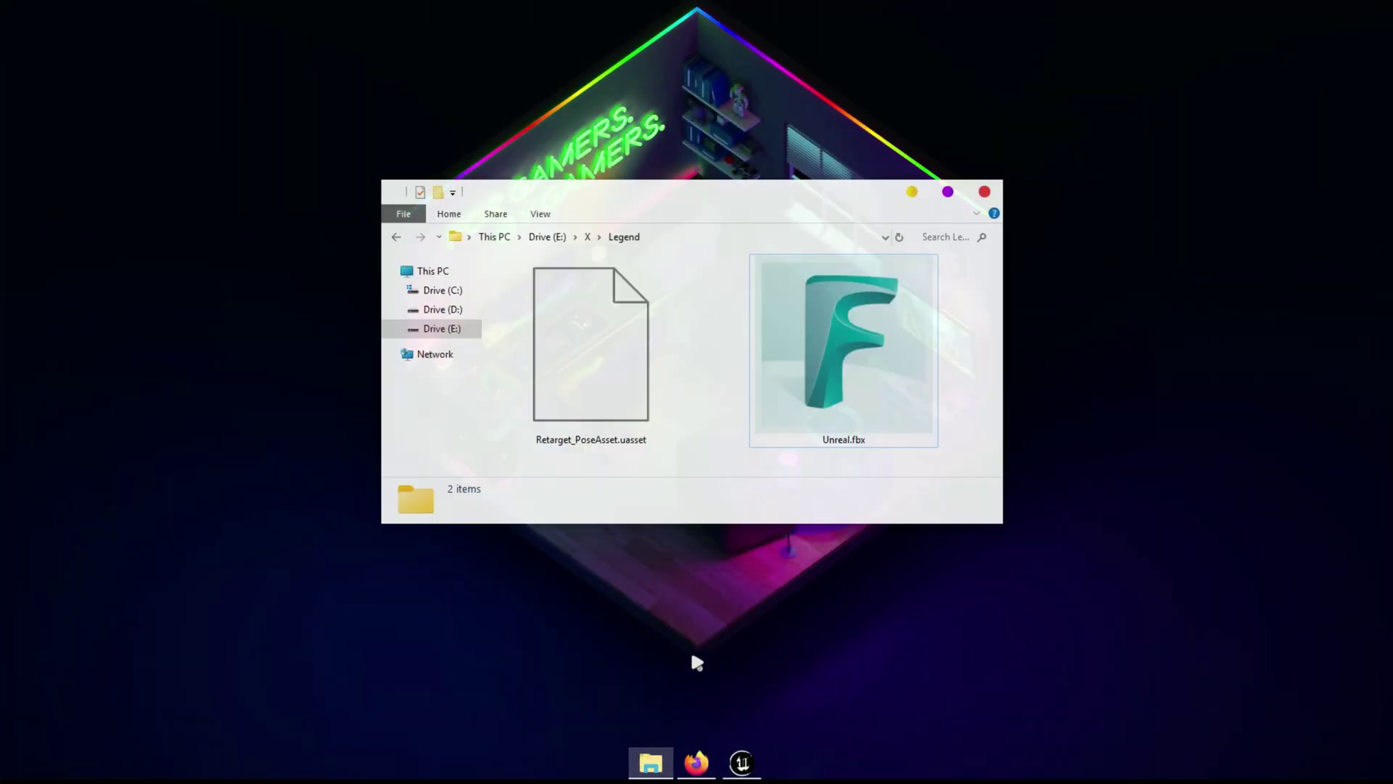
left_click(622, 441)
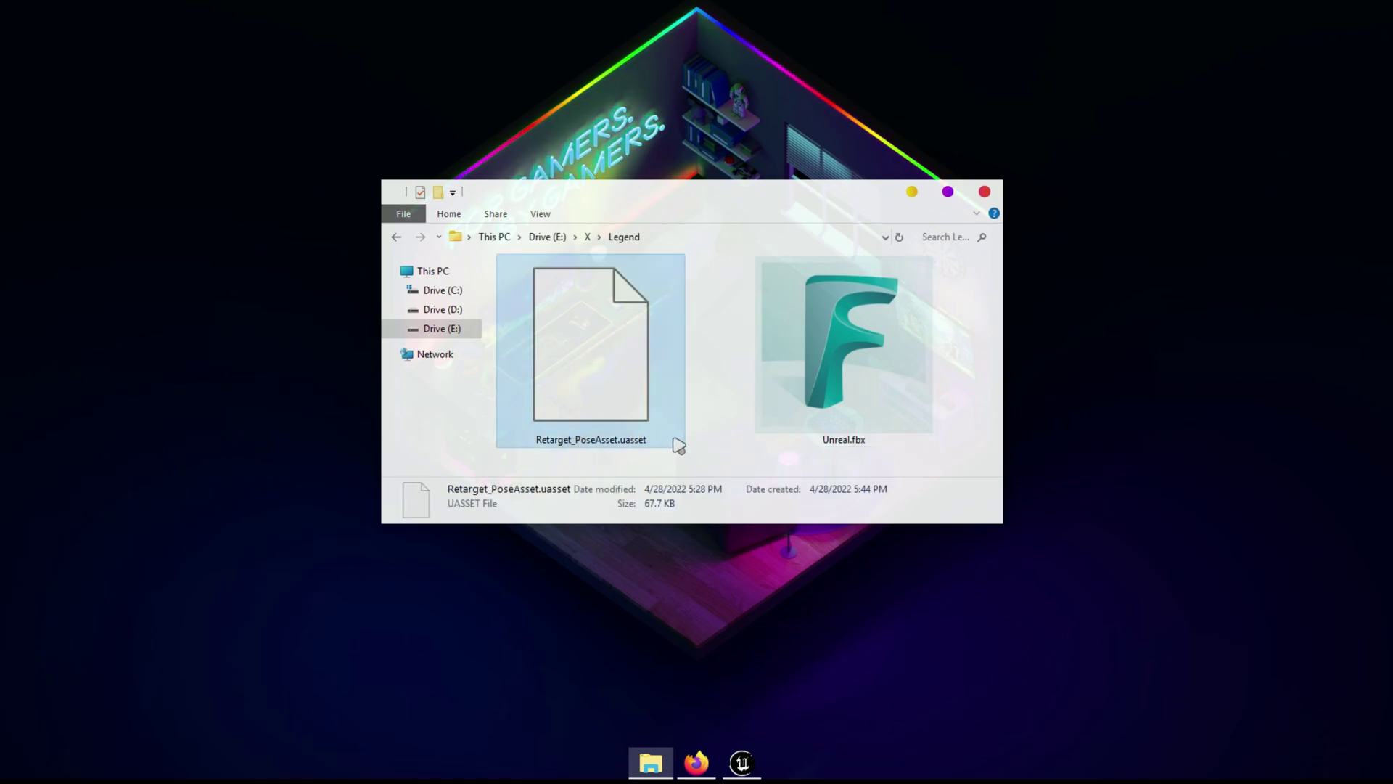
left_click(834, 446)
left_click(990, 451)
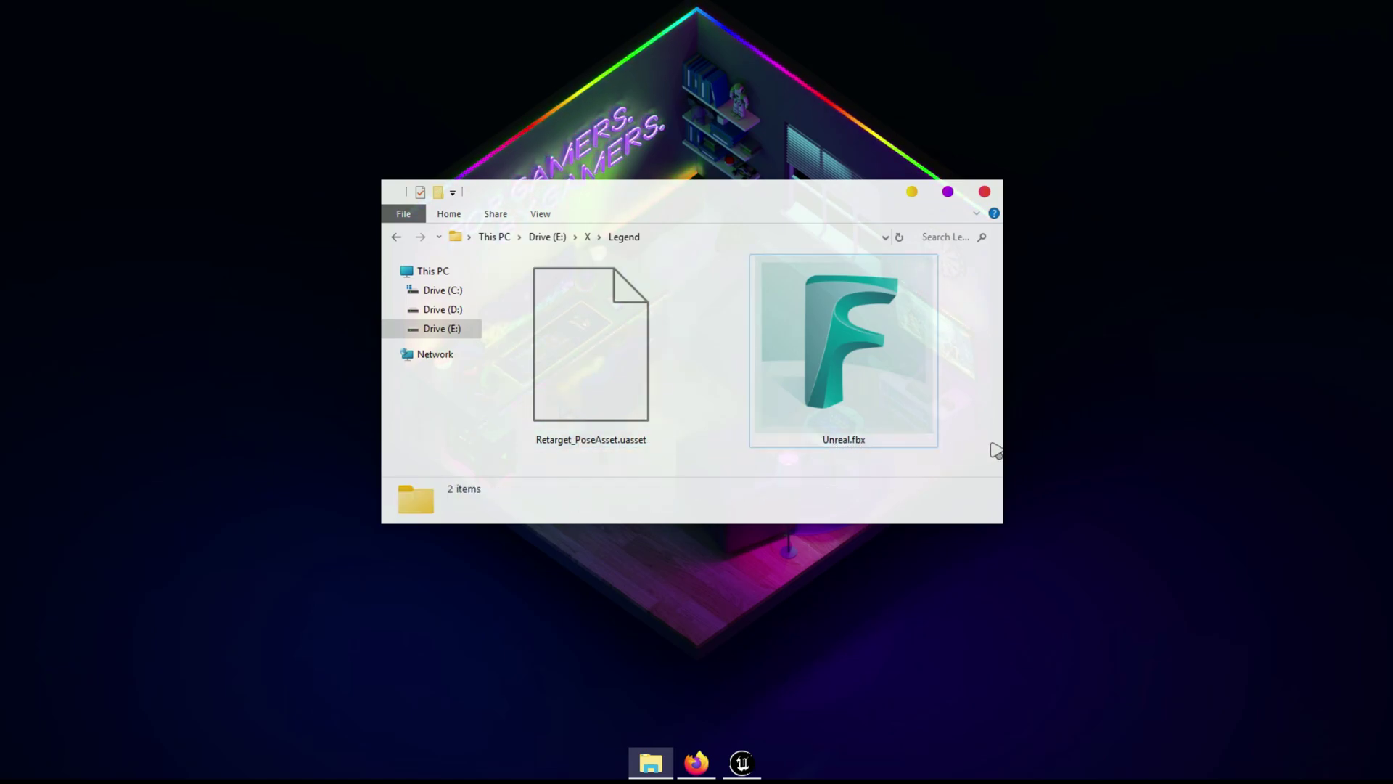
Step: Switch to Mixamo in Firefox, upload Unreal.fbx from the Legend folder as a new character, and accept it in the auto-rigger
left_click(711, 751)
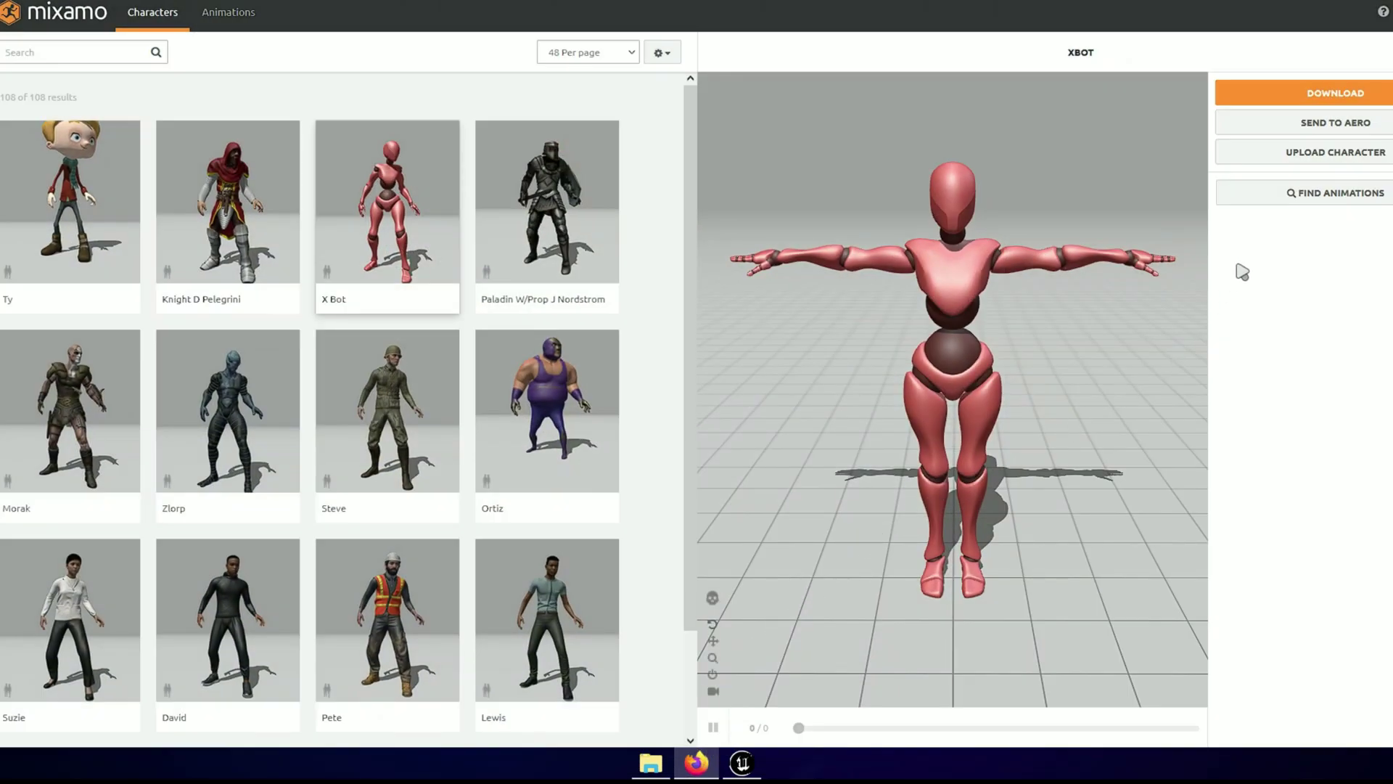
left_click(1388, 156)
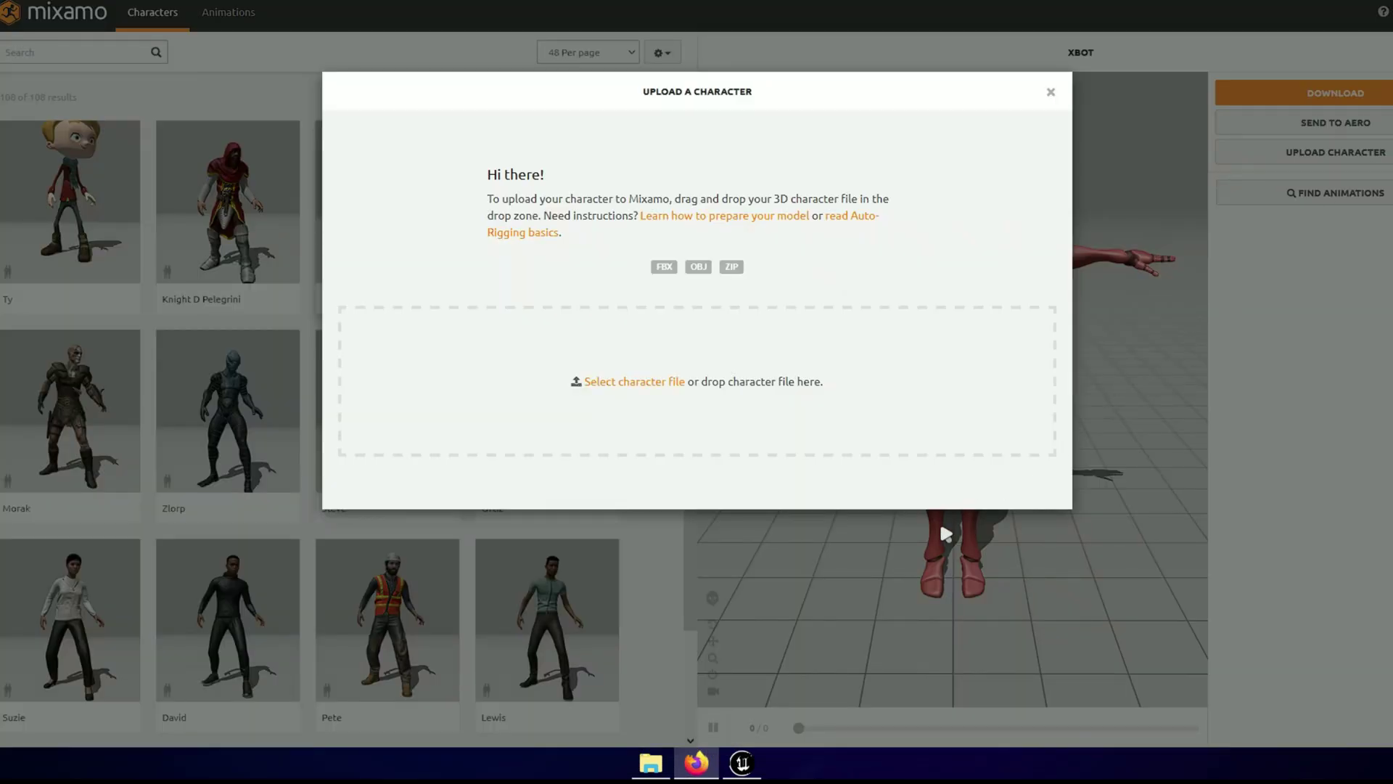
left_click(667, 763)
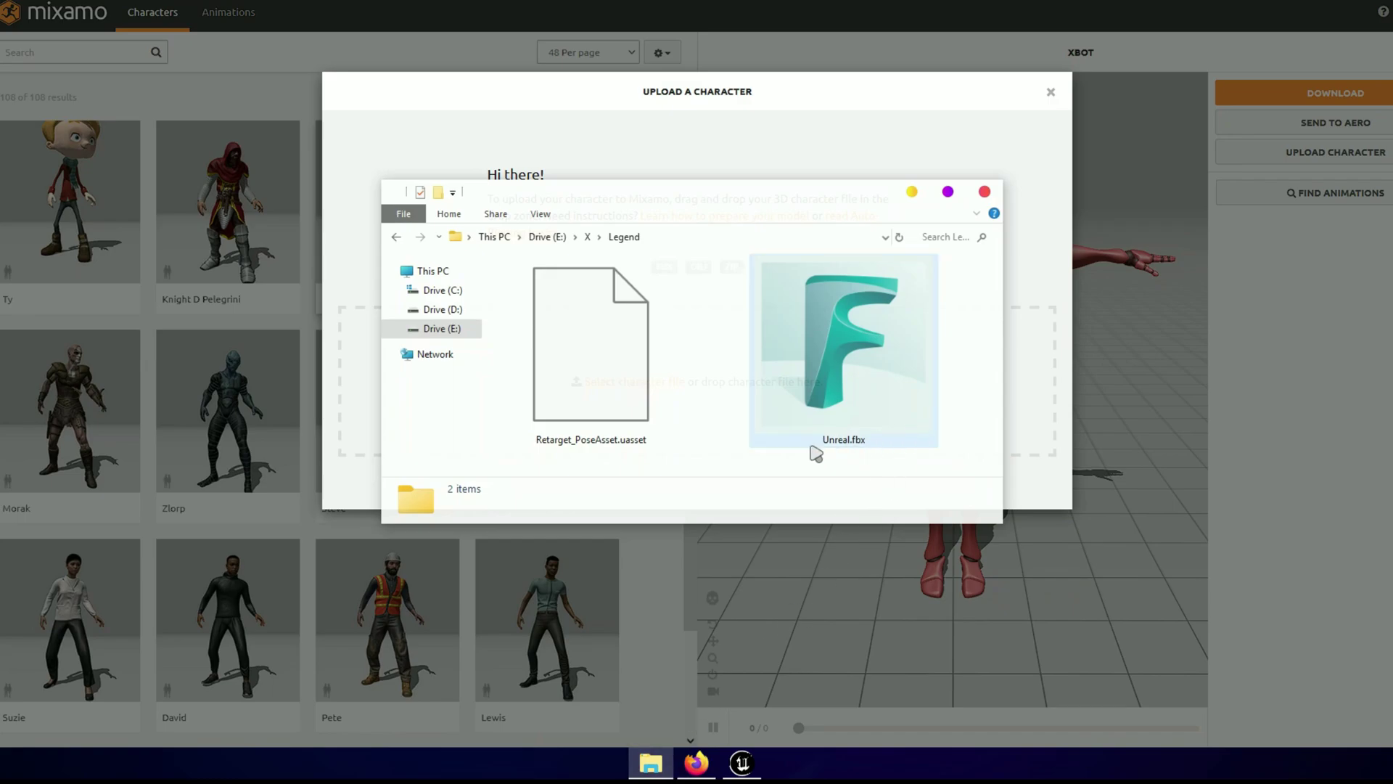
left_click(841, 446)
left_click_drag(811, 207, 1227, 157)
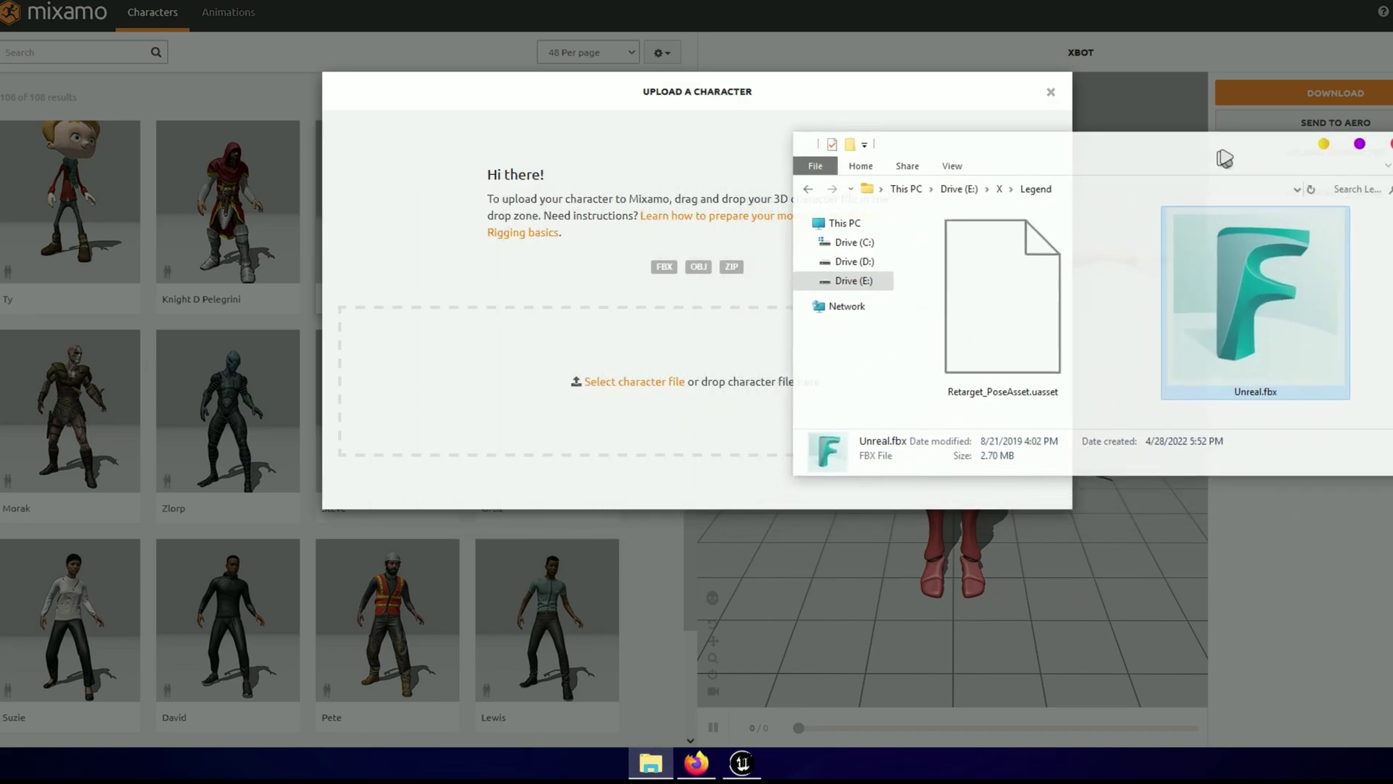
left_click_drag(1234, 276, 621, 411)
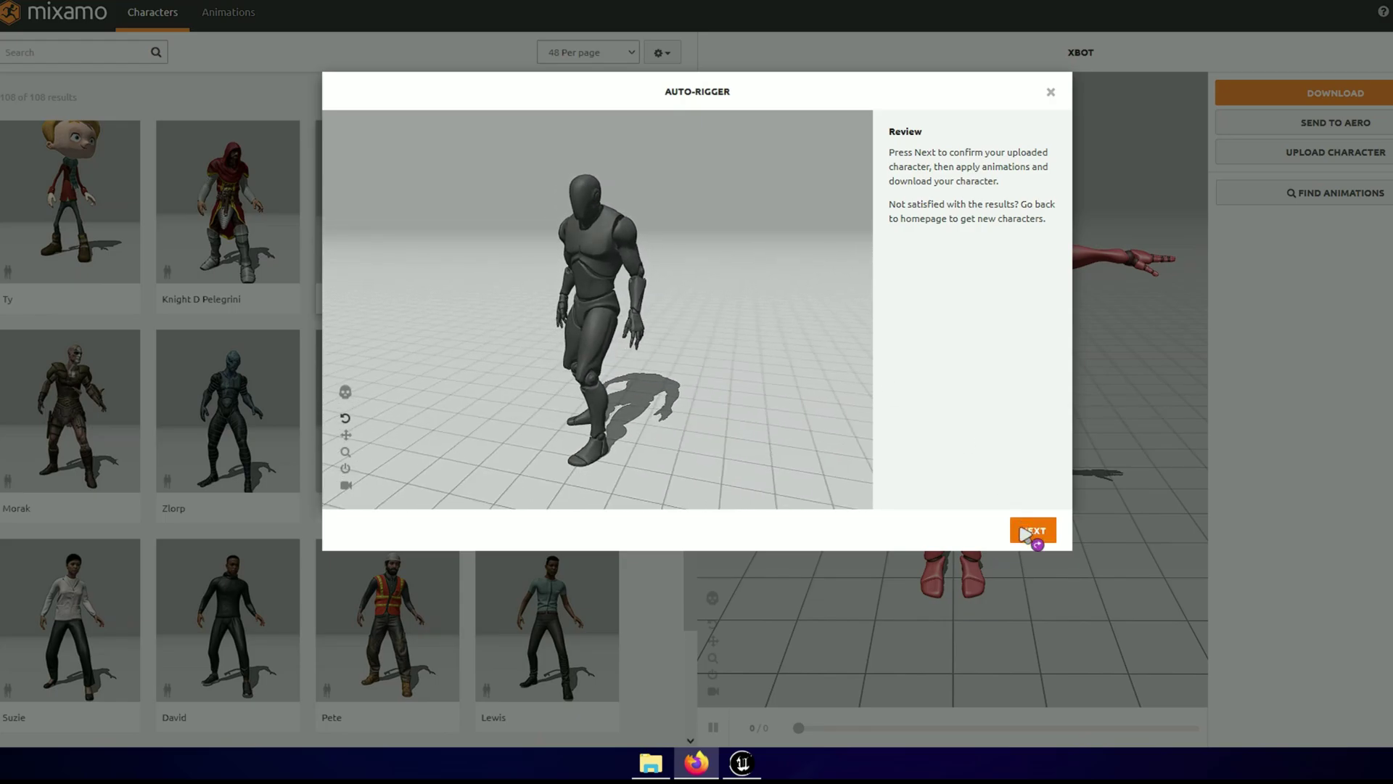
left_click(1034, 530)
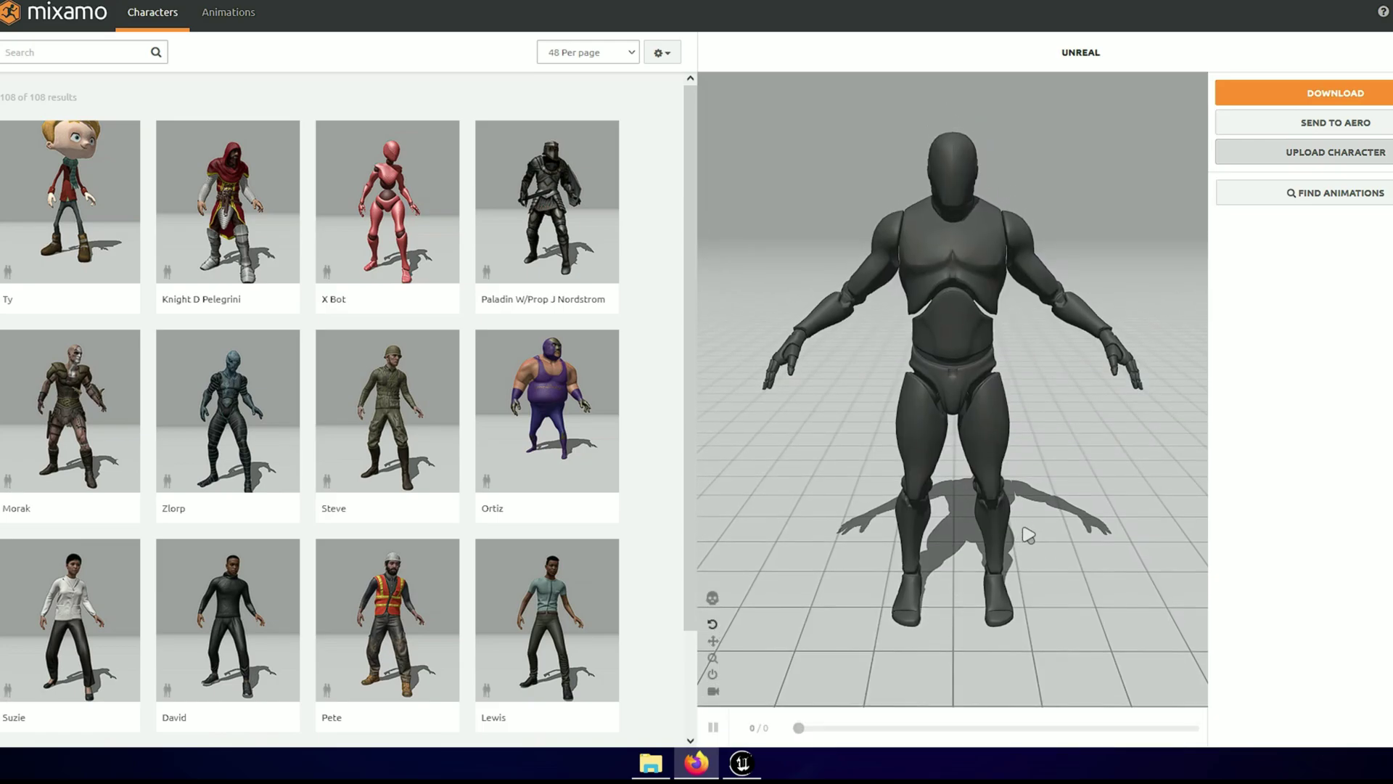
Step: Search the animations for "t-pose" and apply the T-Pose animation to the uploaded character
left_click(239, 23)
left_click(114, 58)
type("t")
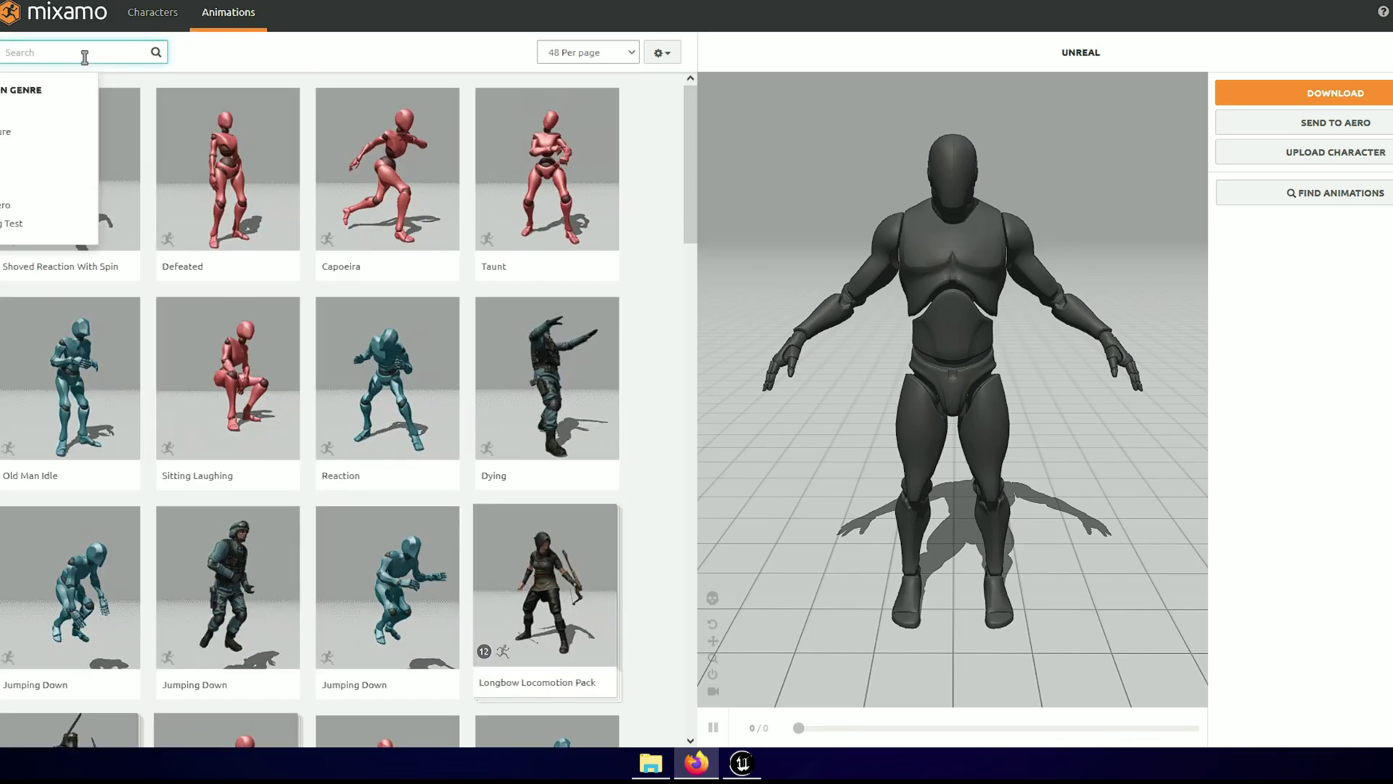
type("-pose")
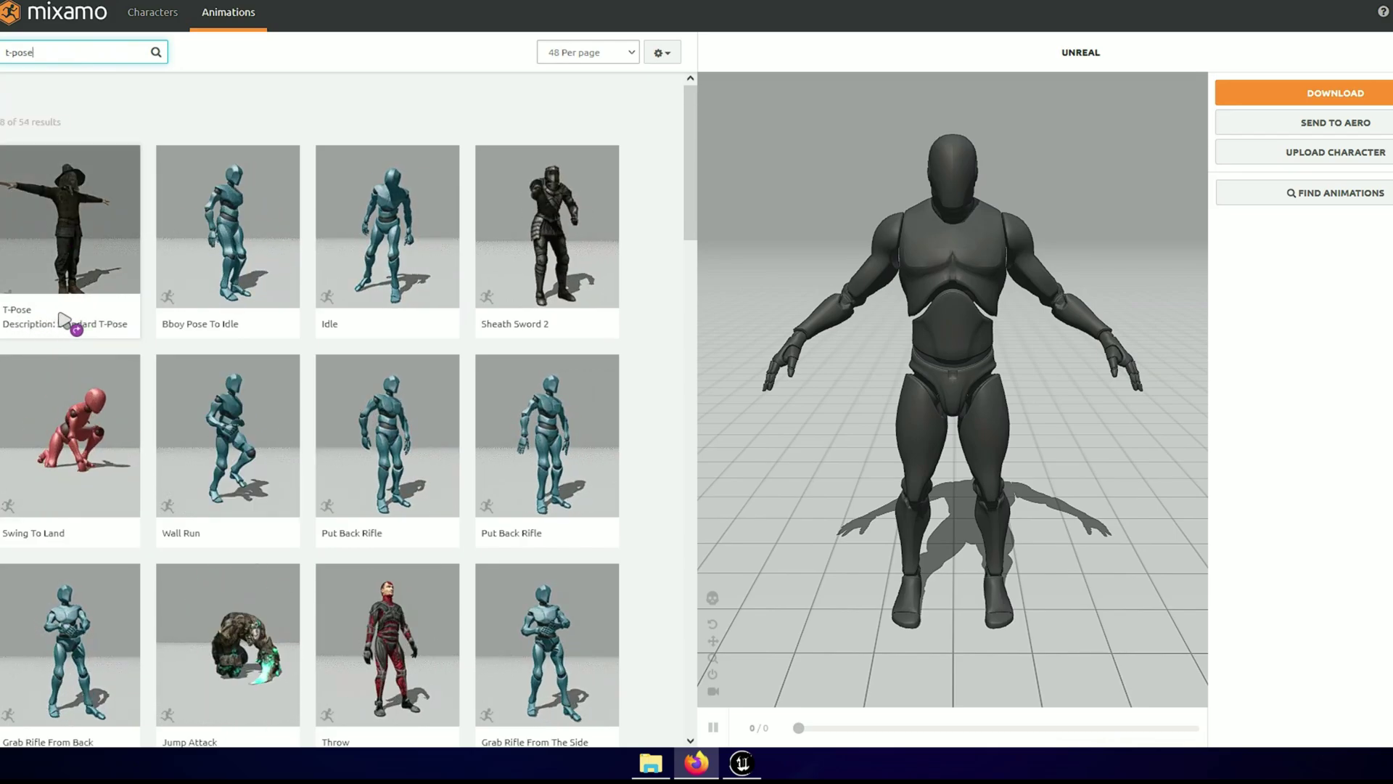
left_click(85, 280)
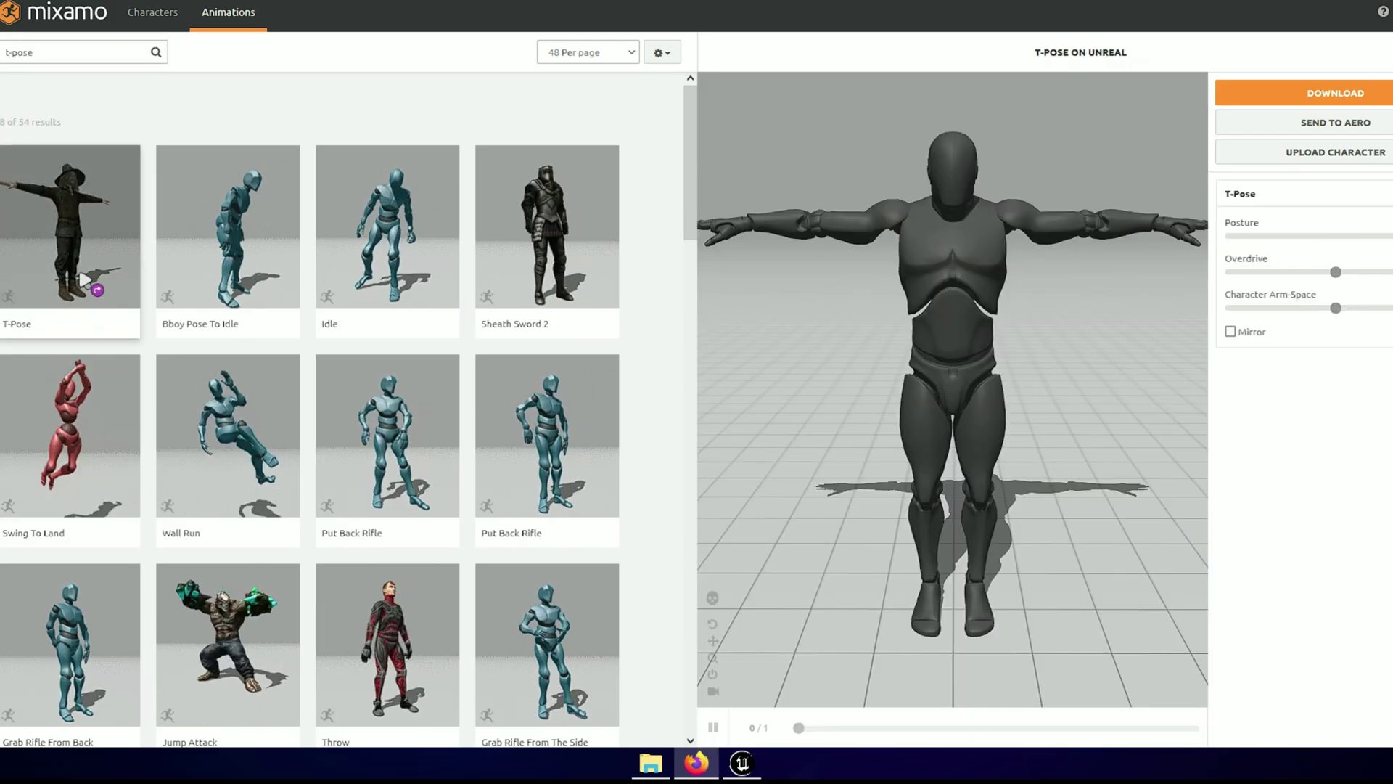
scroll(1117, 233, "down", 3)
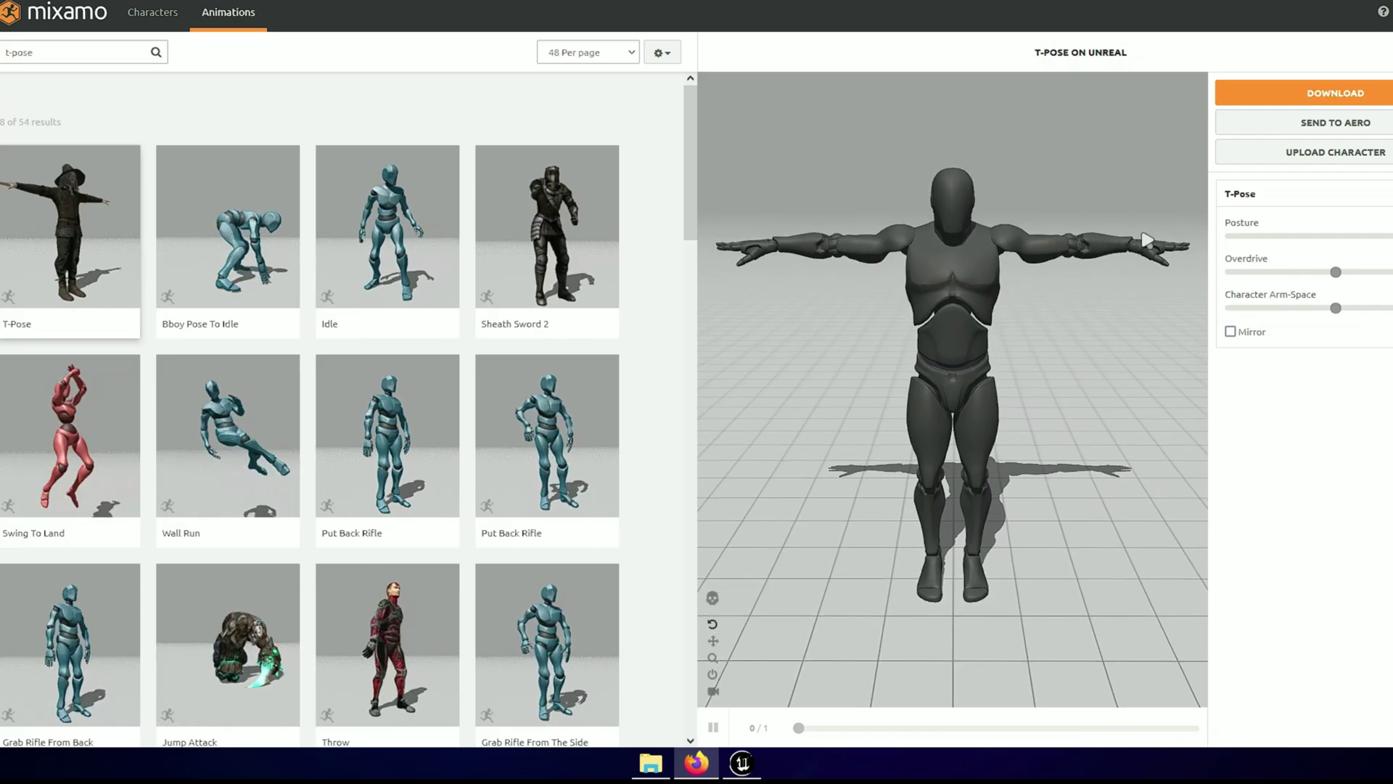
Step: Download the T-Pose in FBX Binary format with skin at 30 frames per second
left_click(1343, 99)
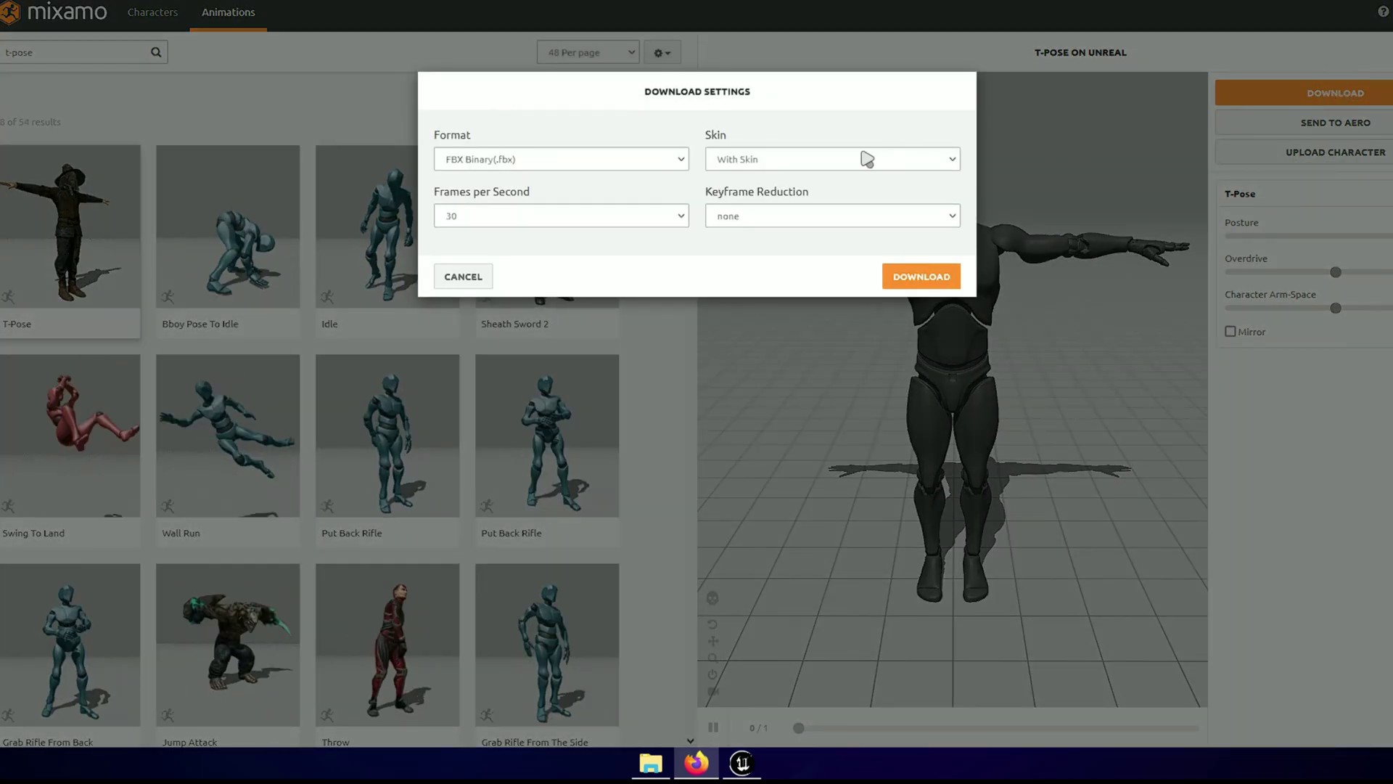
left_click(754, 160)
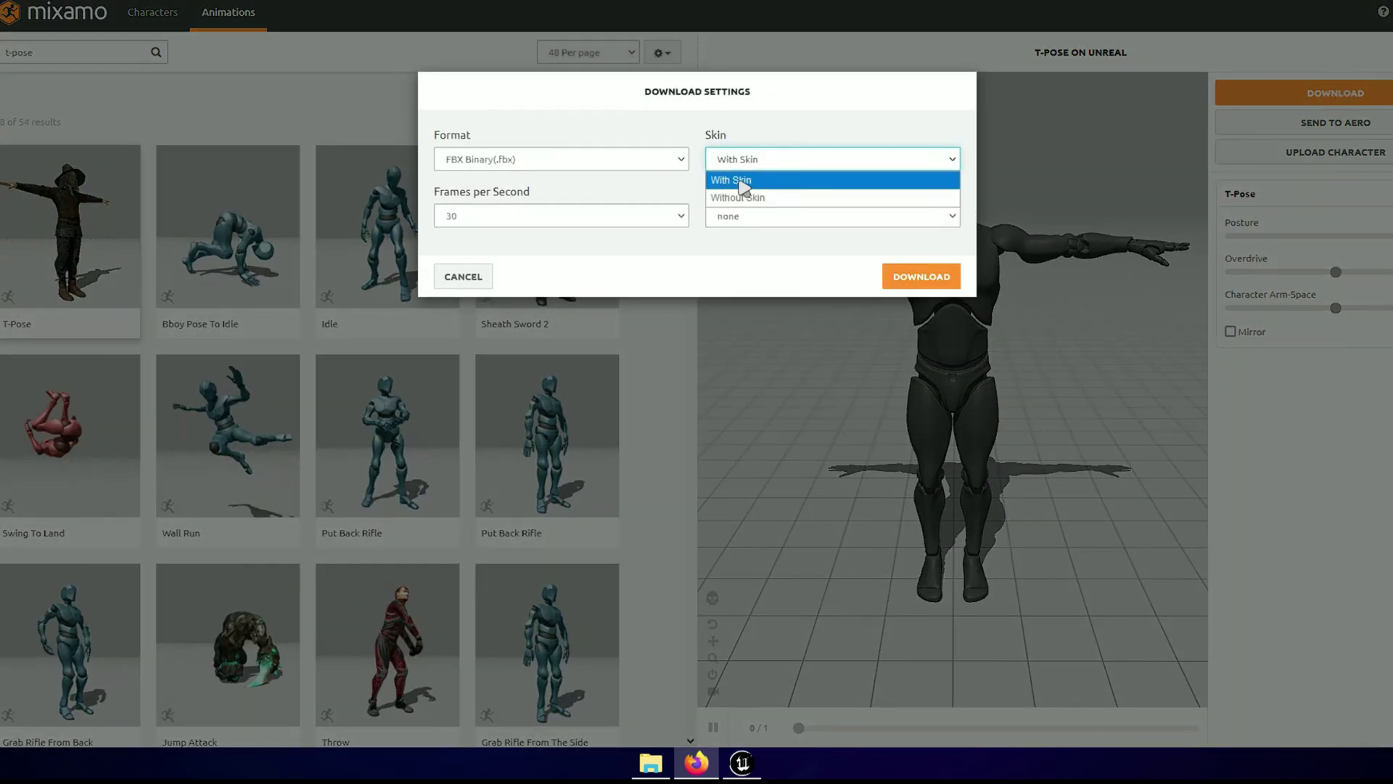
left_click(750, 182)
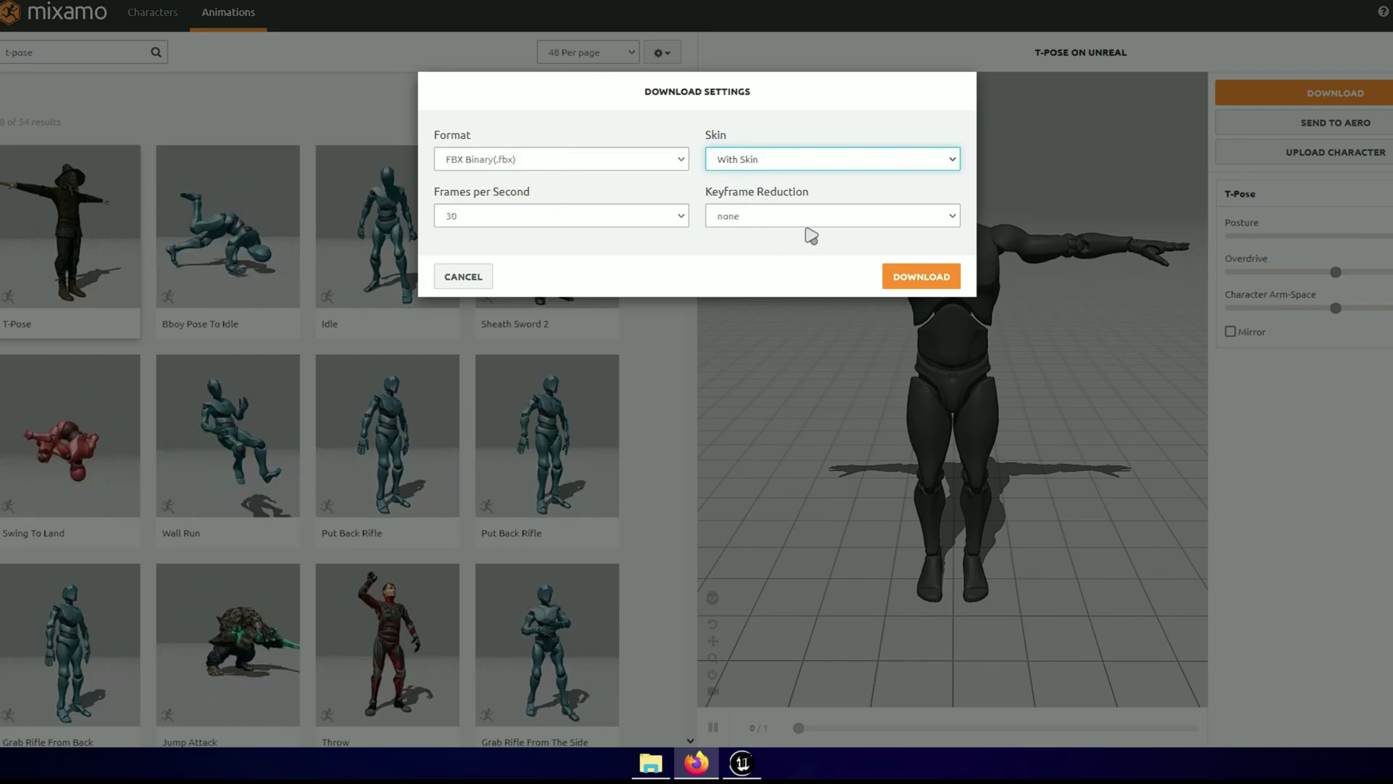
left_click(922, 276)
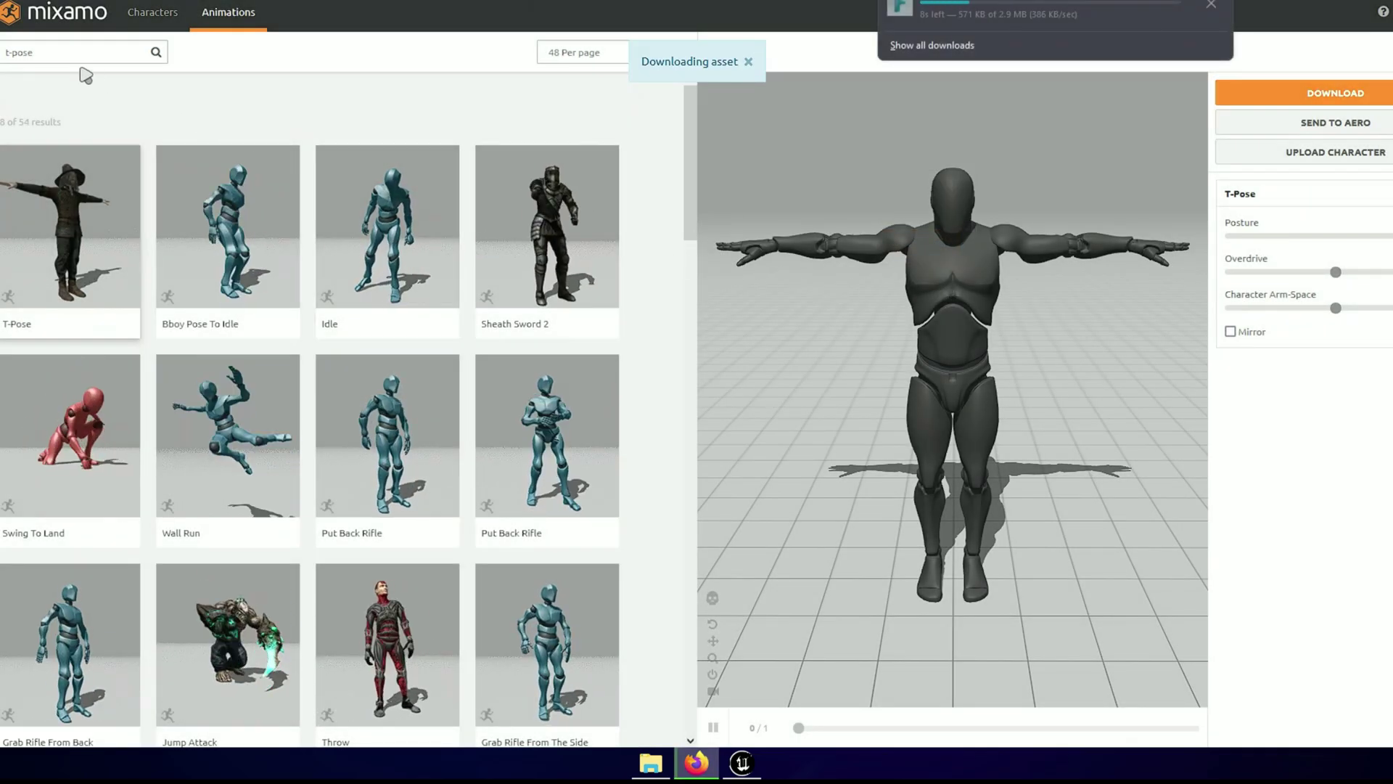
Step: Search the animations for "locking hip hop dance" and apply Locking Hip Hop Dance to the character
left_click_drag(56, 55, 2, 54)
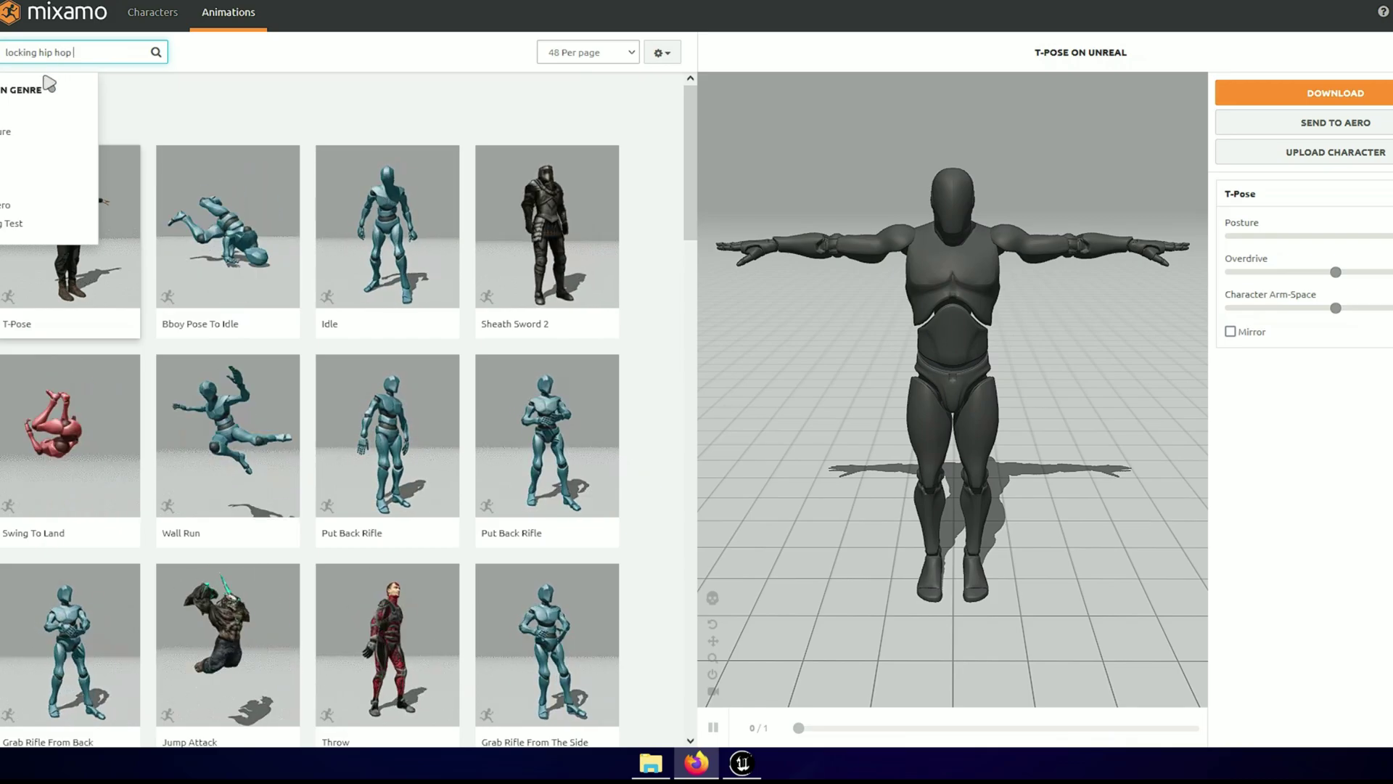
key("Return")
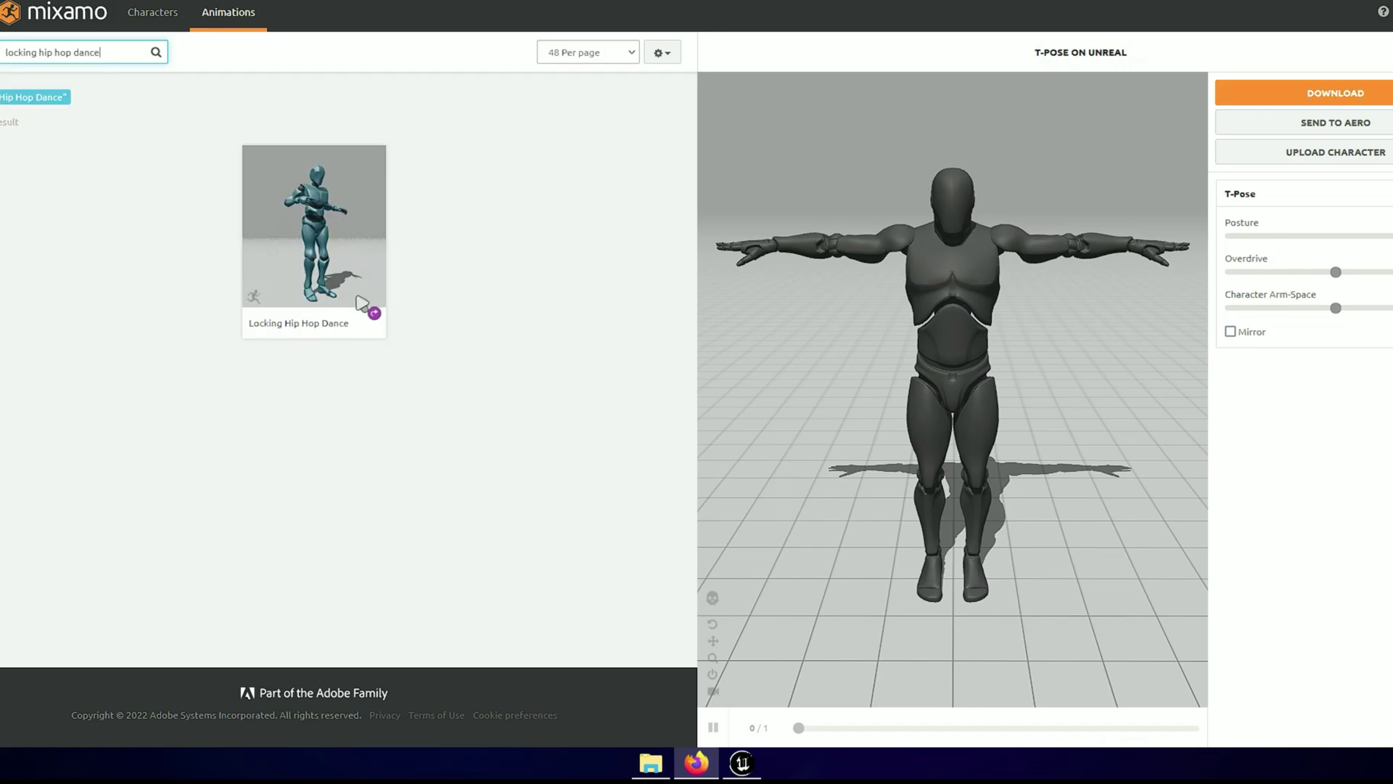
left_click(360, 311)
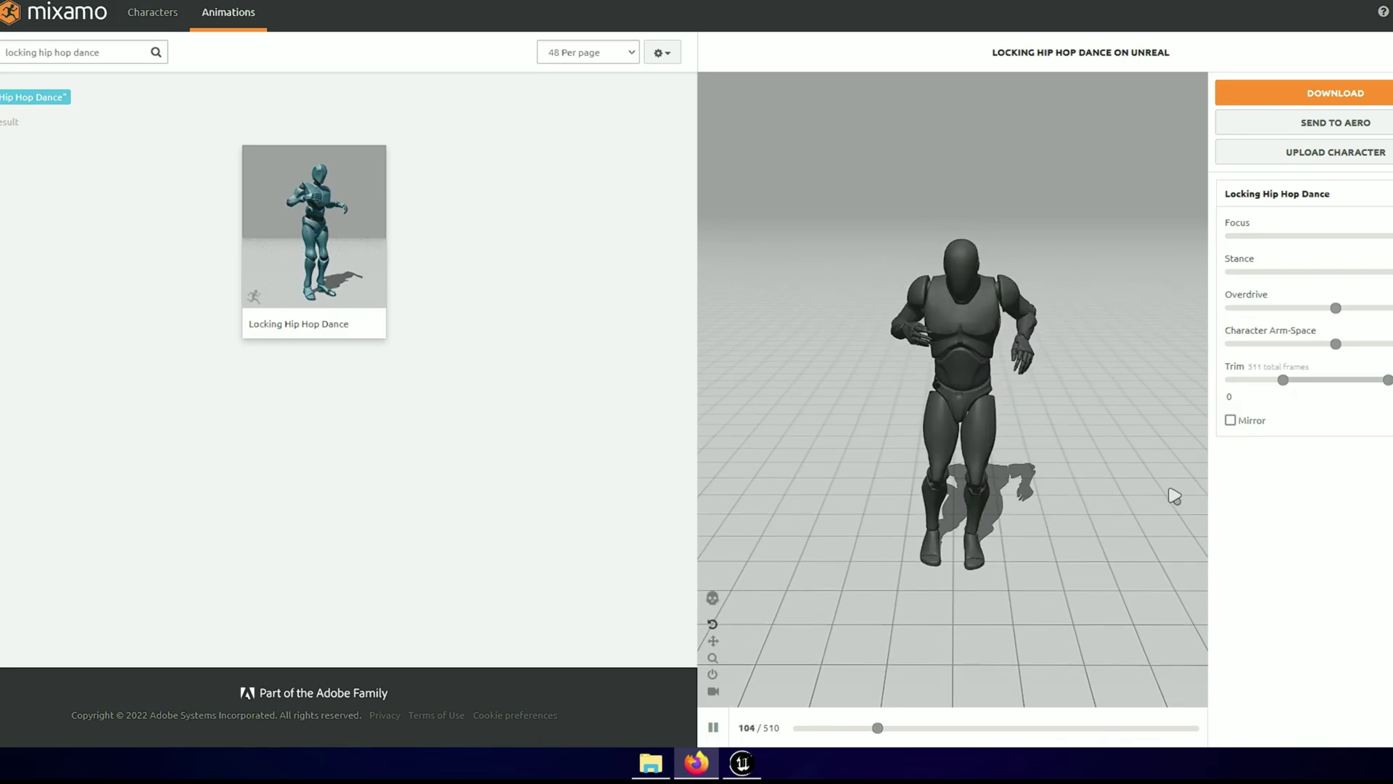
Step: Download the Locking Hip Hop Dance animation in FBX Binary format without skin at 30 frames per second
left_click(1372, 99)
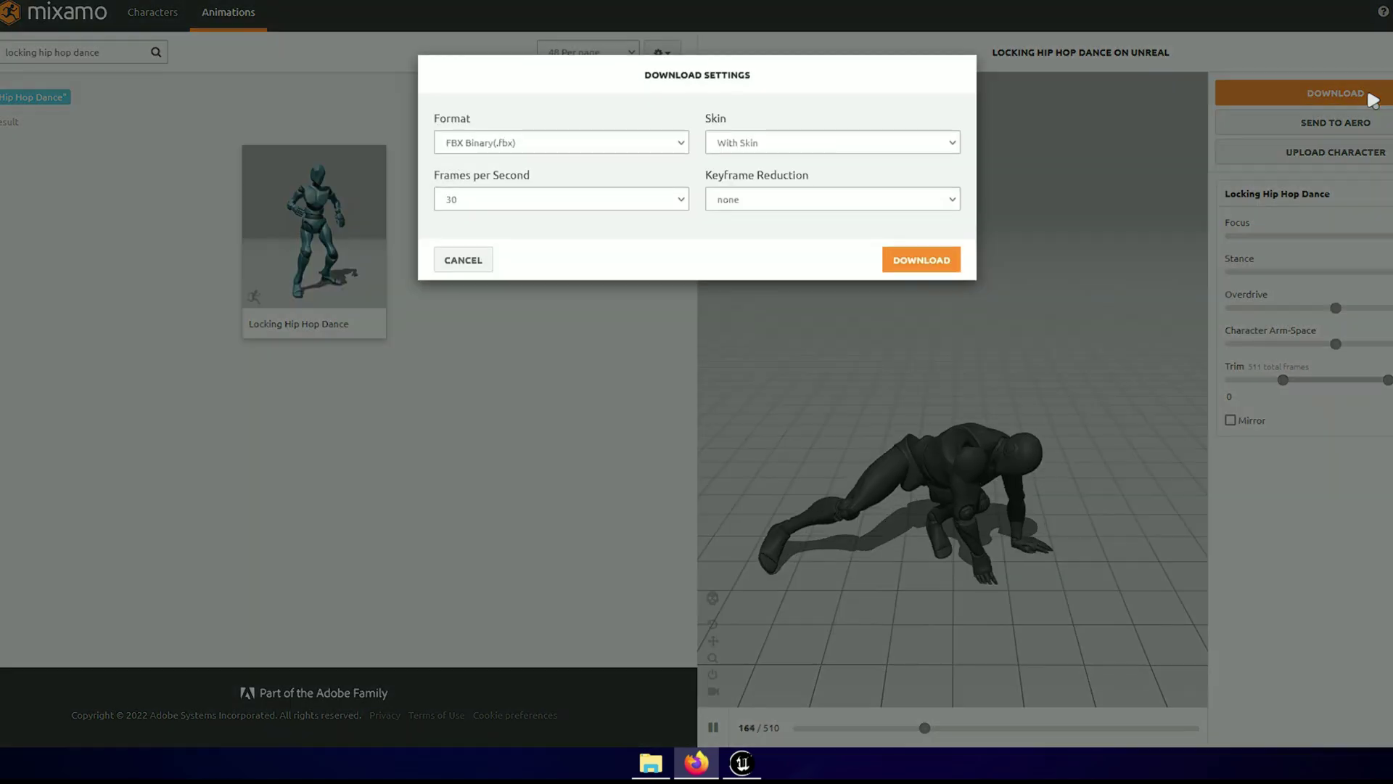
left_click(757, 165)
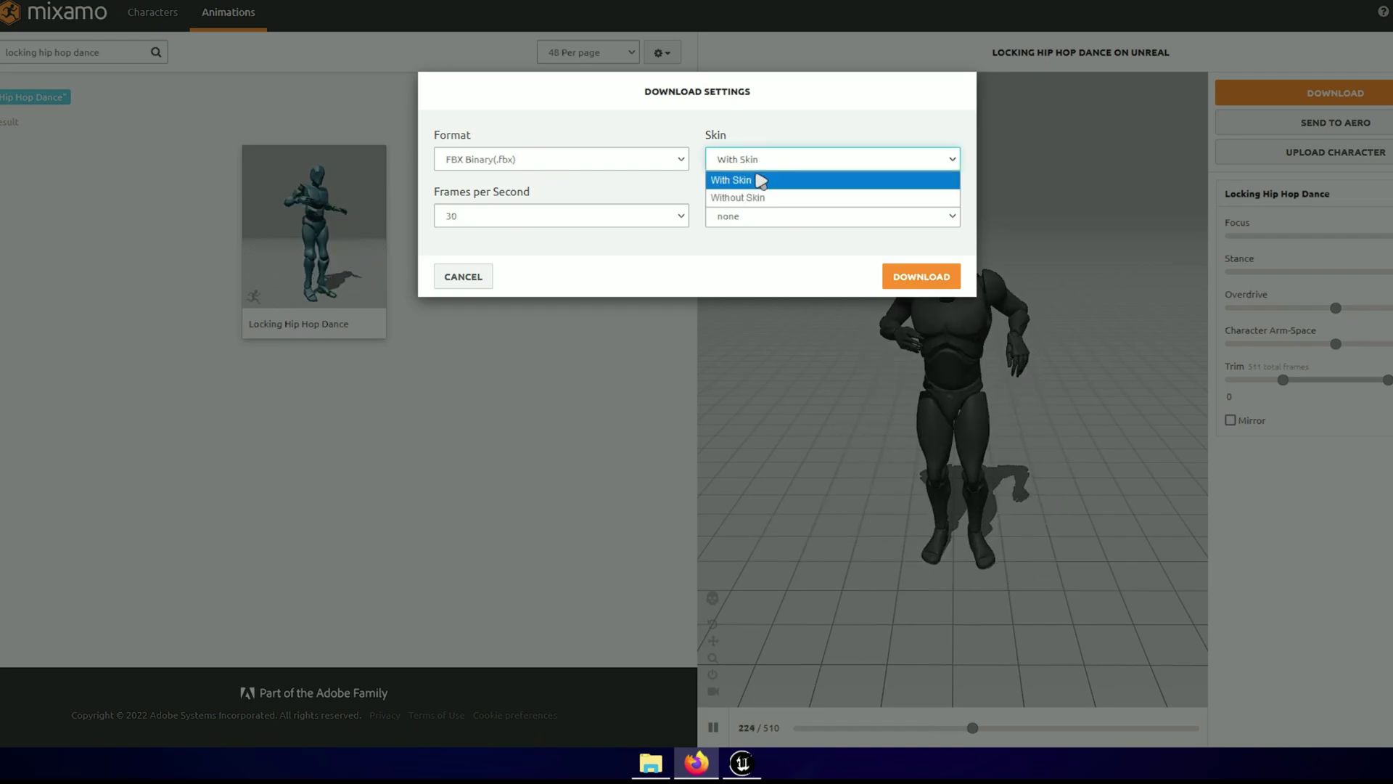
left_click(760, 198)
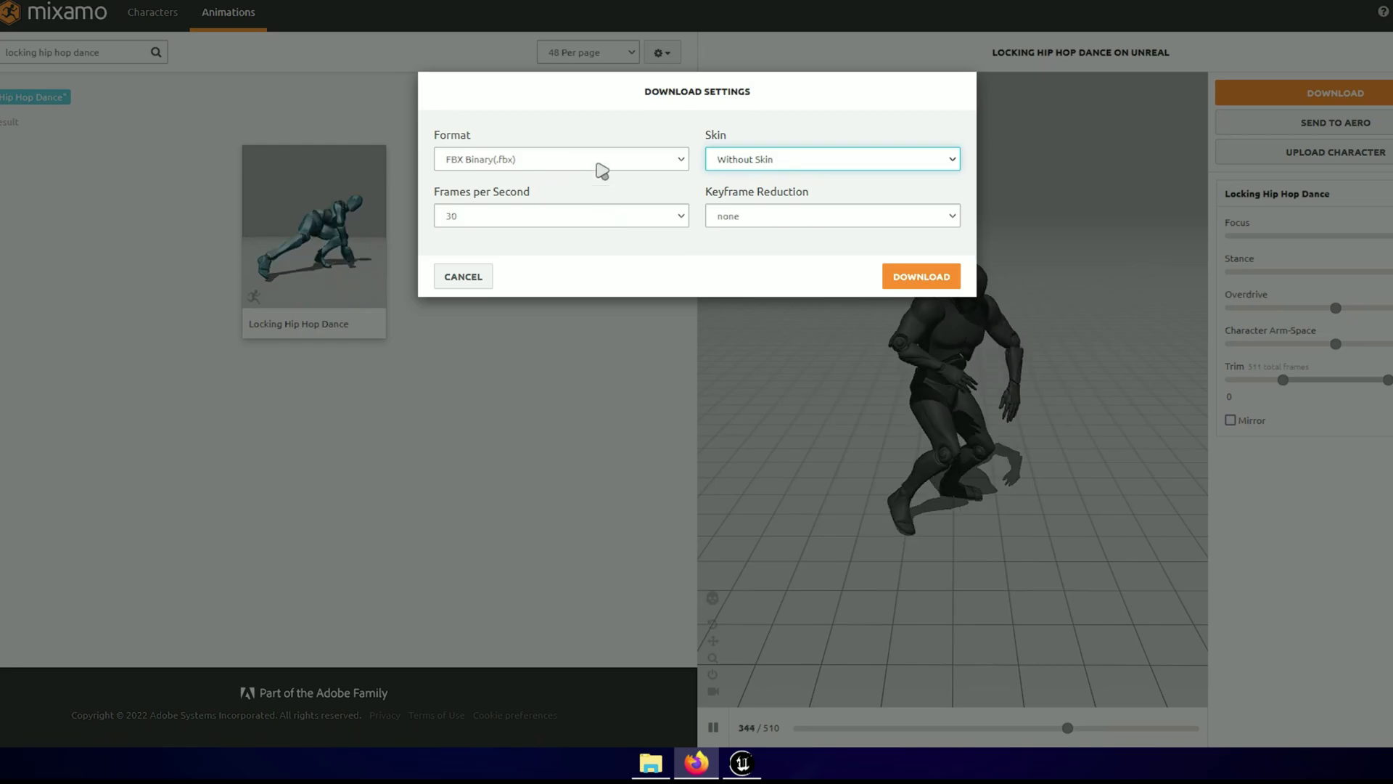
left_click(898, 277)
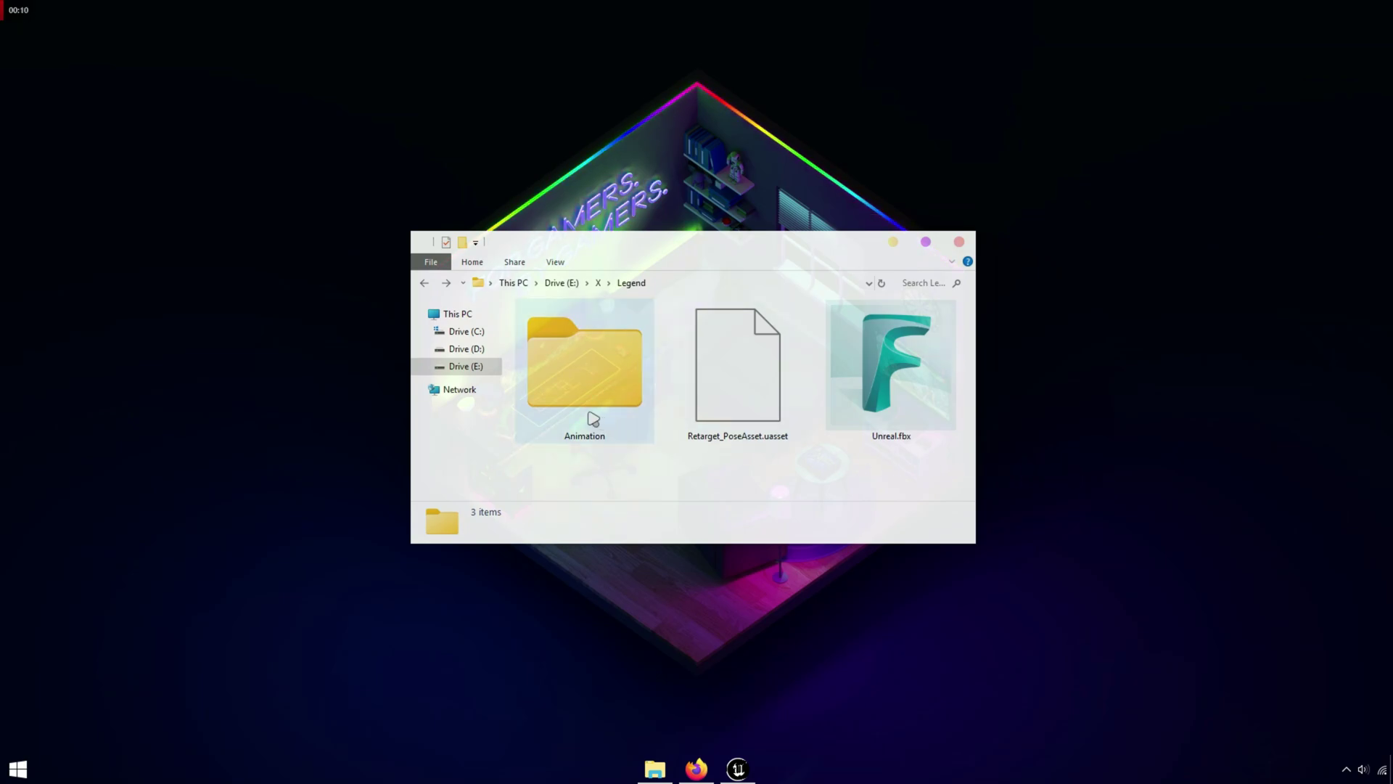
Step: Open the Animation folder in File Explorer and rename T-Pose.fbx to Mixamo.fbx
double_click(594, 419)
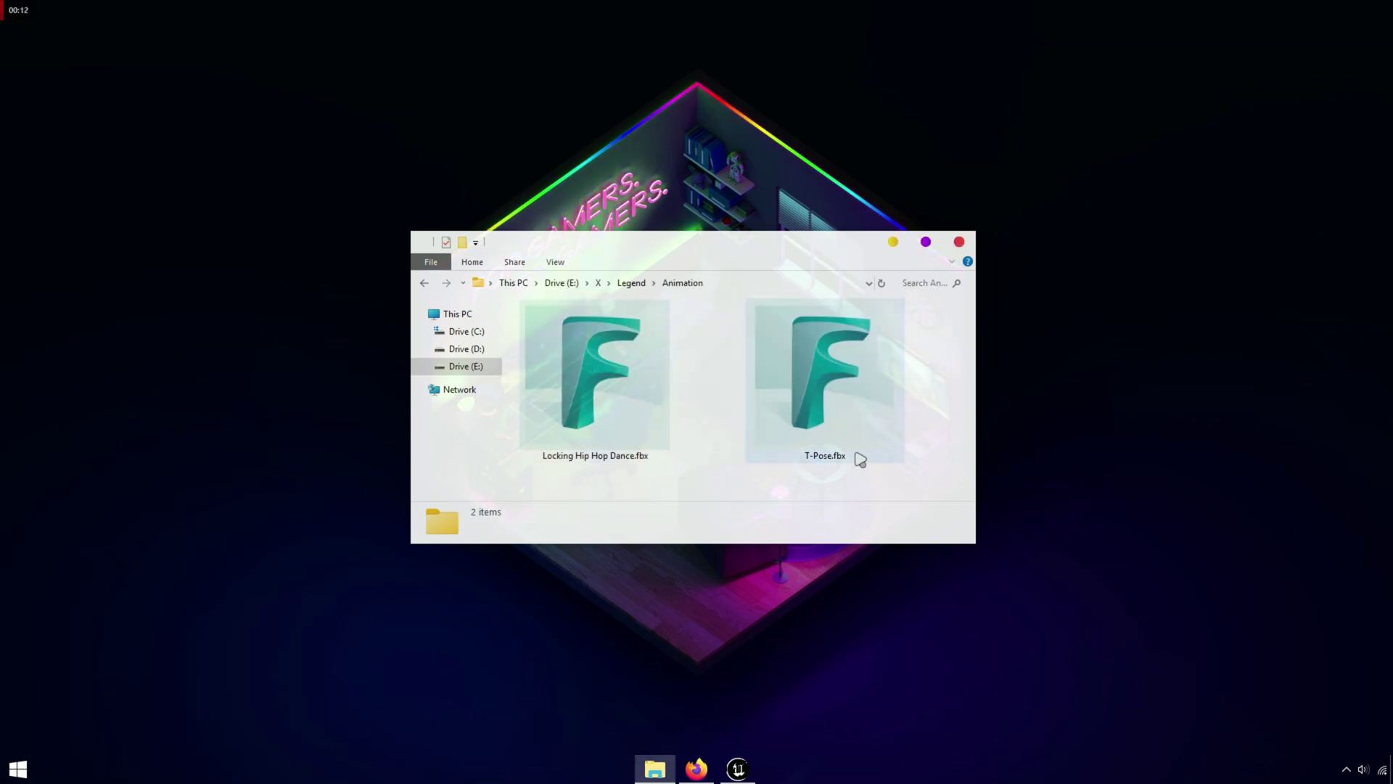
left_click(860, 458)
key("F2")
type("Mixam")
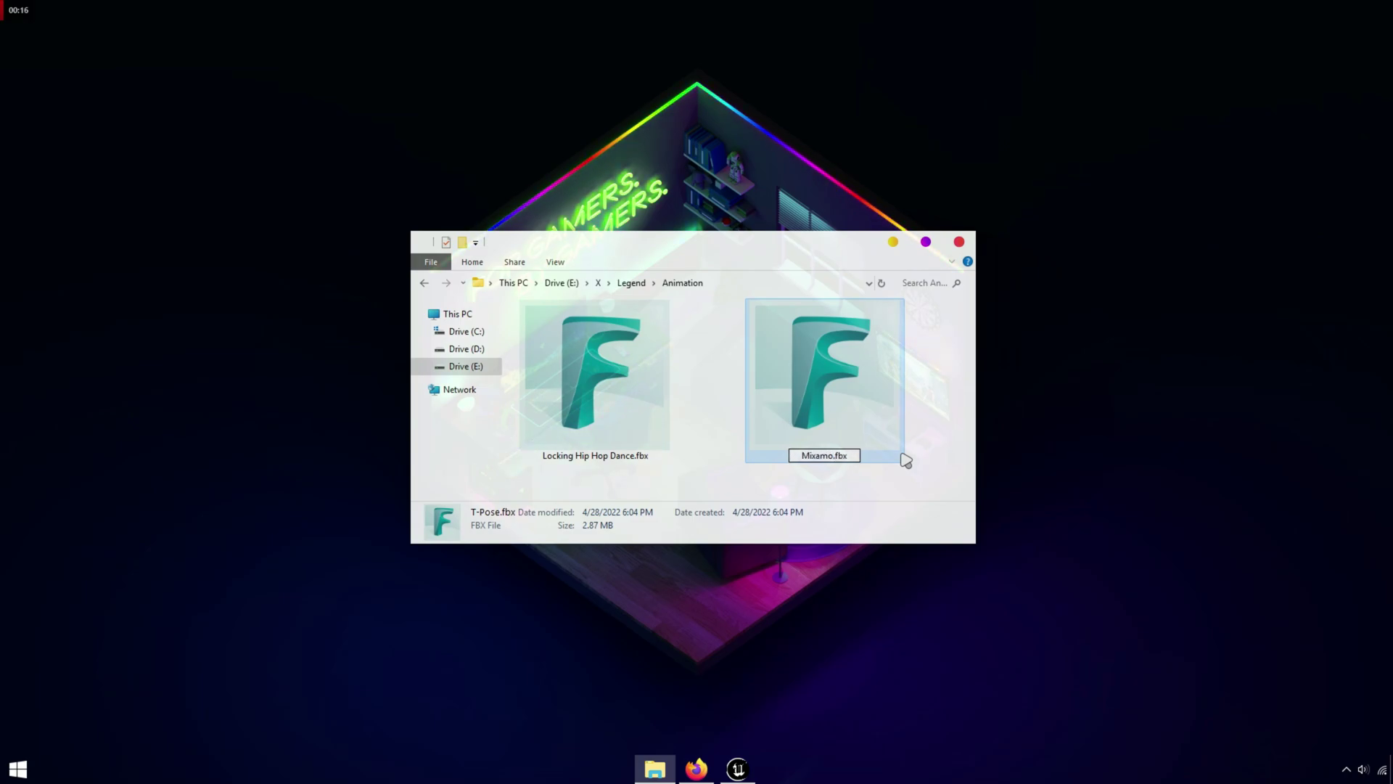
key("Return")
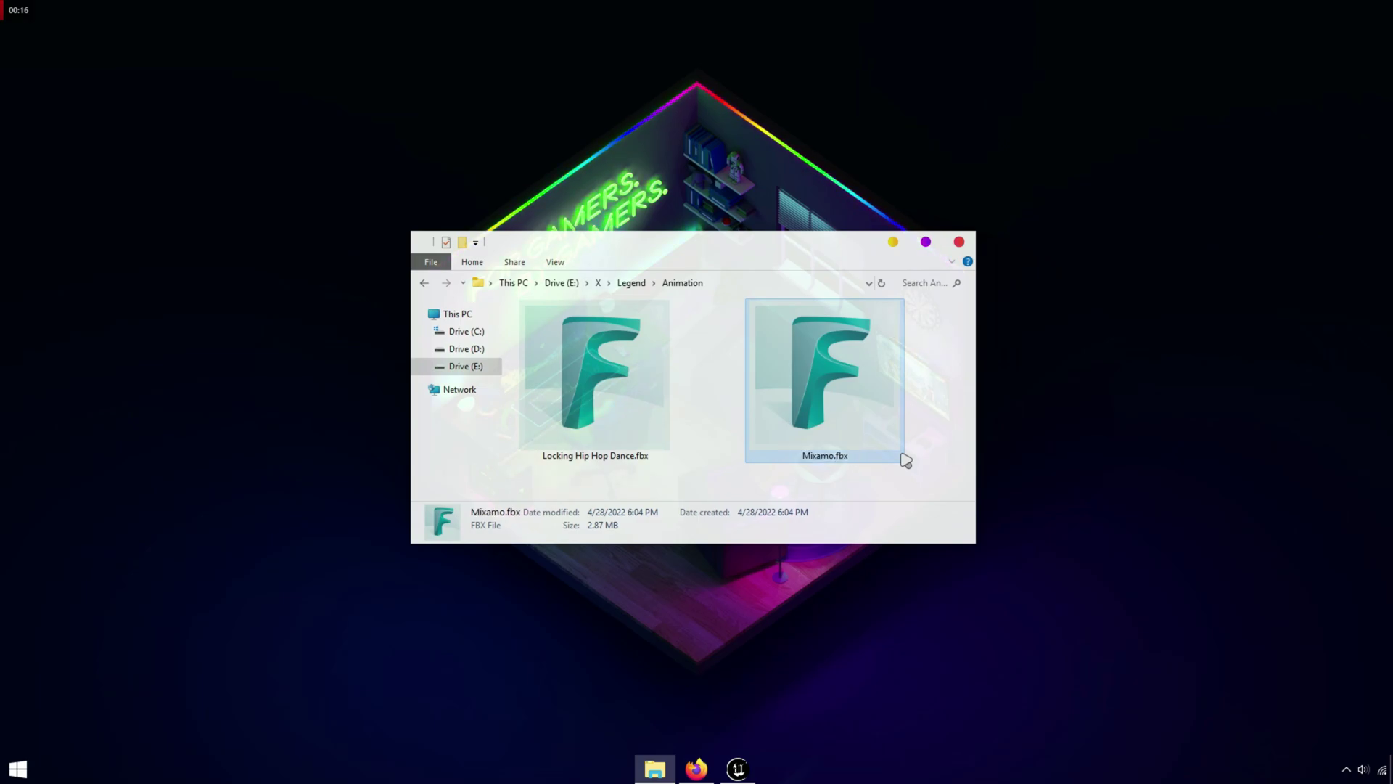
Step: Rename Locking Hip Hop Dance.fbx to Dance.fbx
left_click(619, 428)
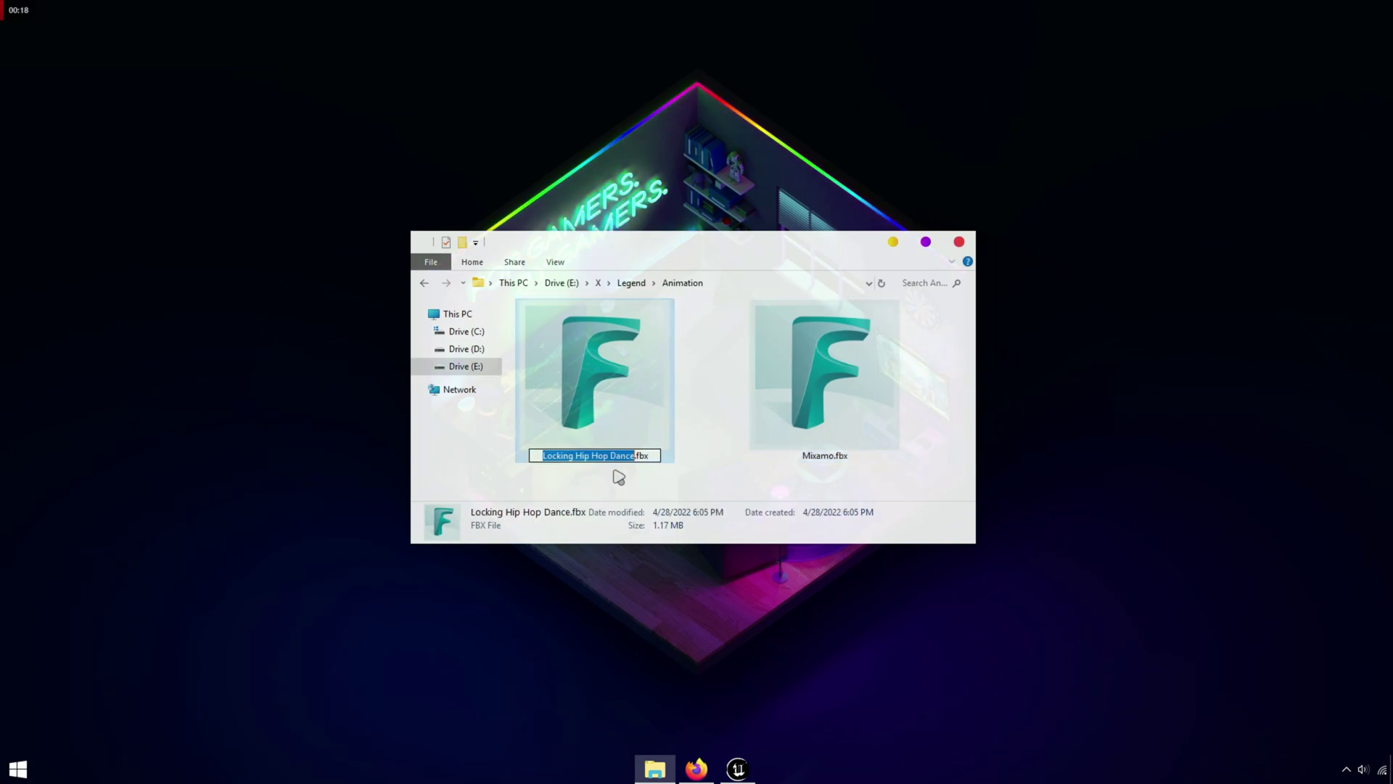
type("Dance")
key("Return")
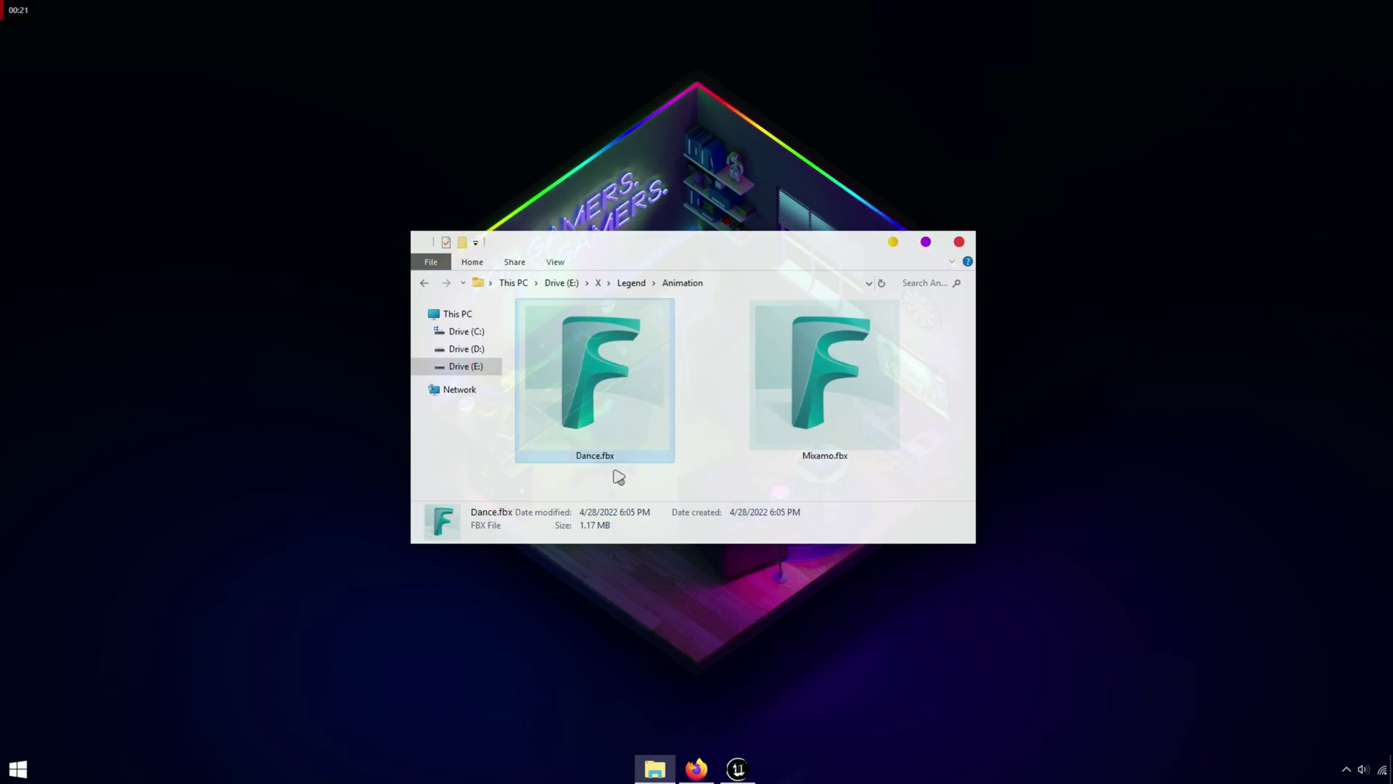
left_click(796, 479)
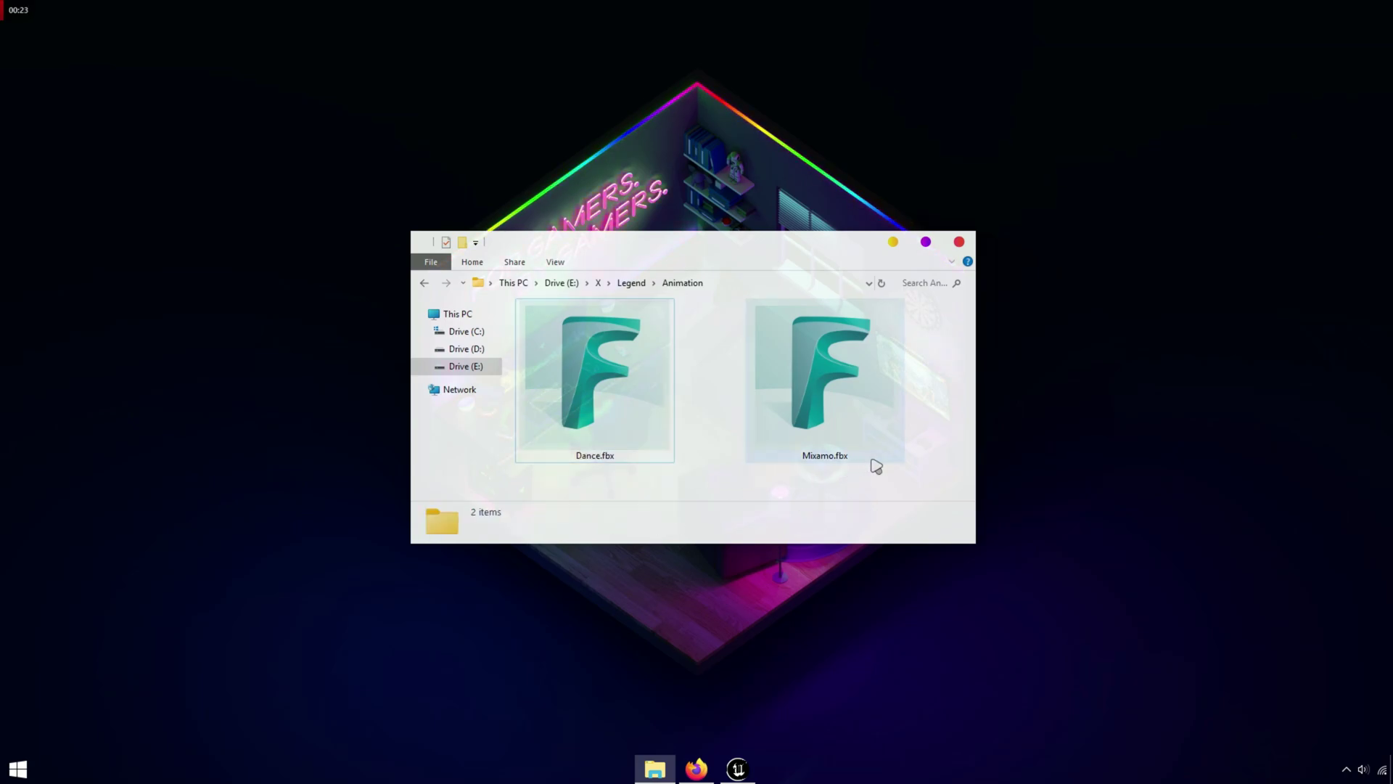
Step: Switch to Unreal Engine, create a folder named Mixamo in the Content directory, and open it
left_click(747, 768)
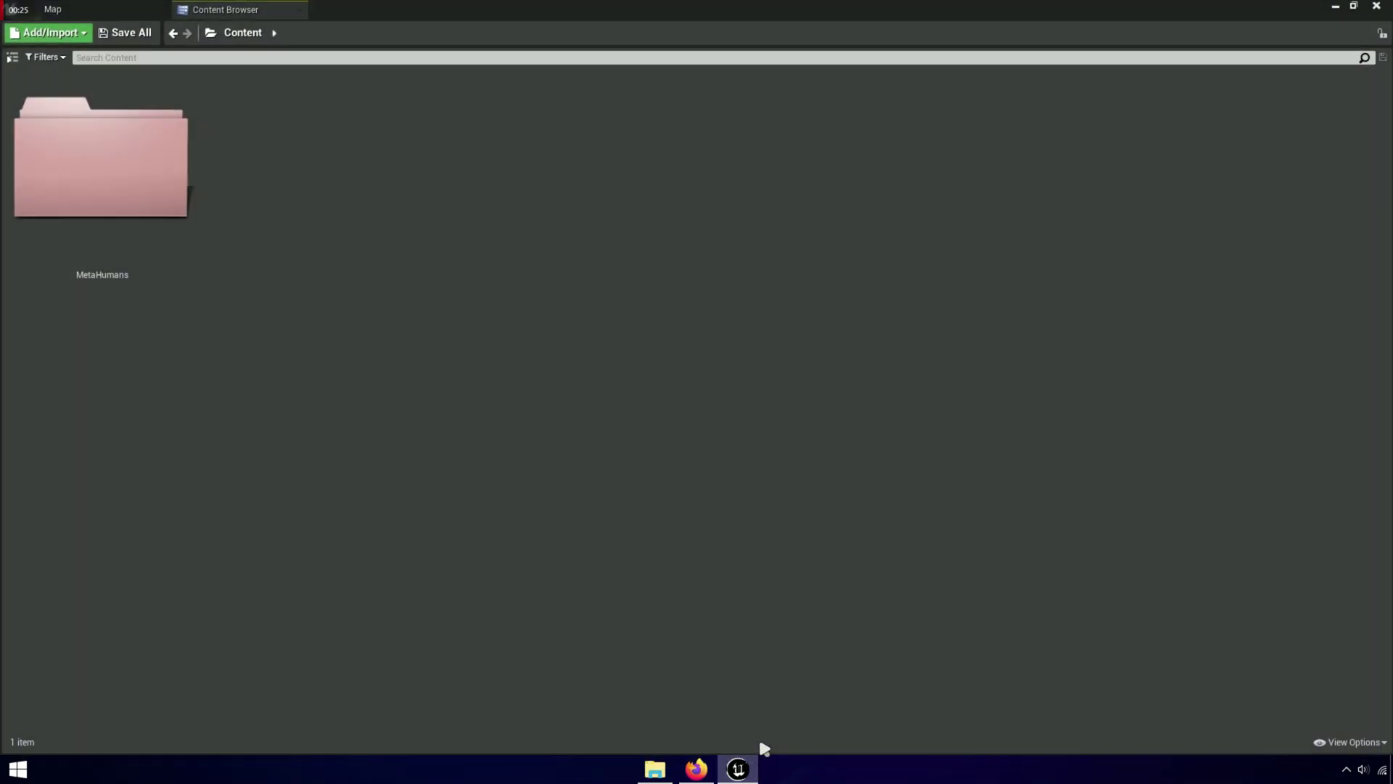
right_click(472, 260)
left_click(476, 260)
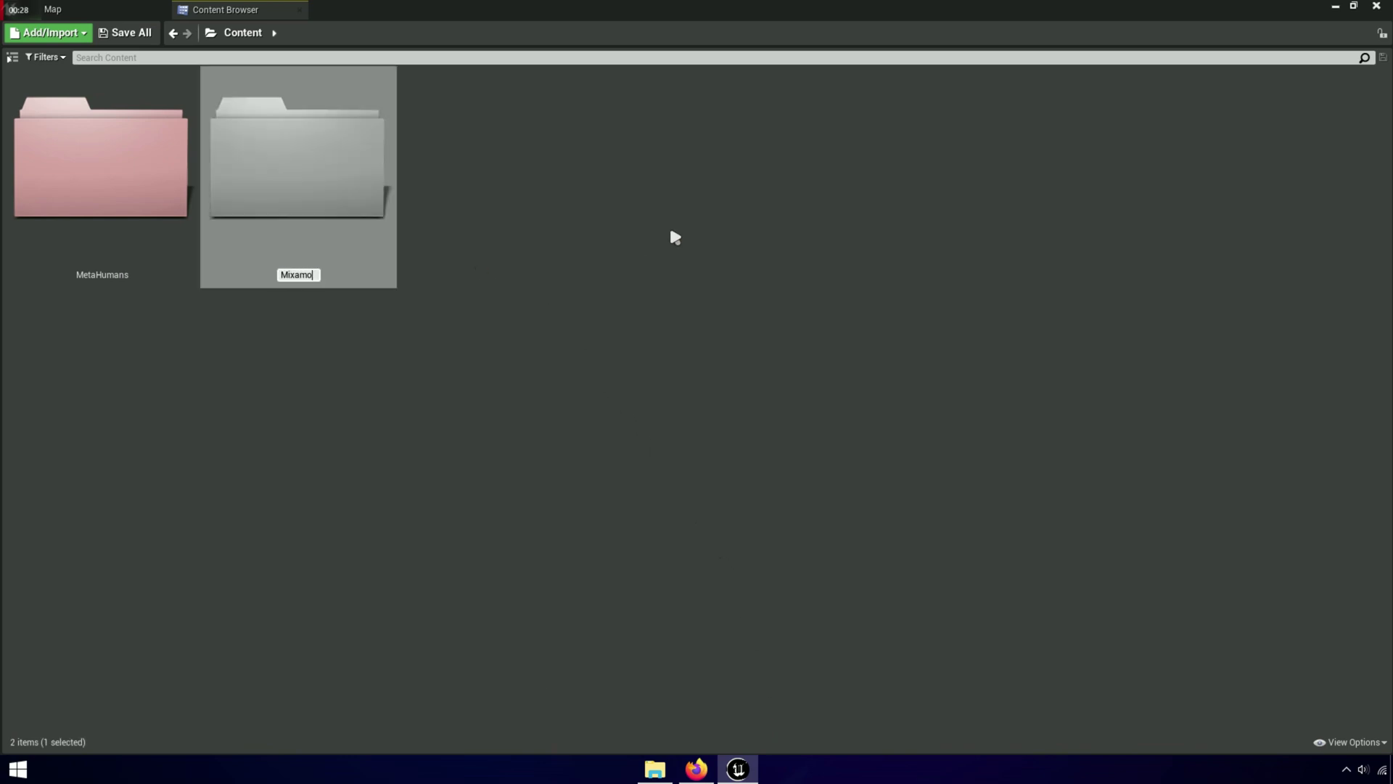
type("Mixamo")
key("Return")
double_click(392, 229)
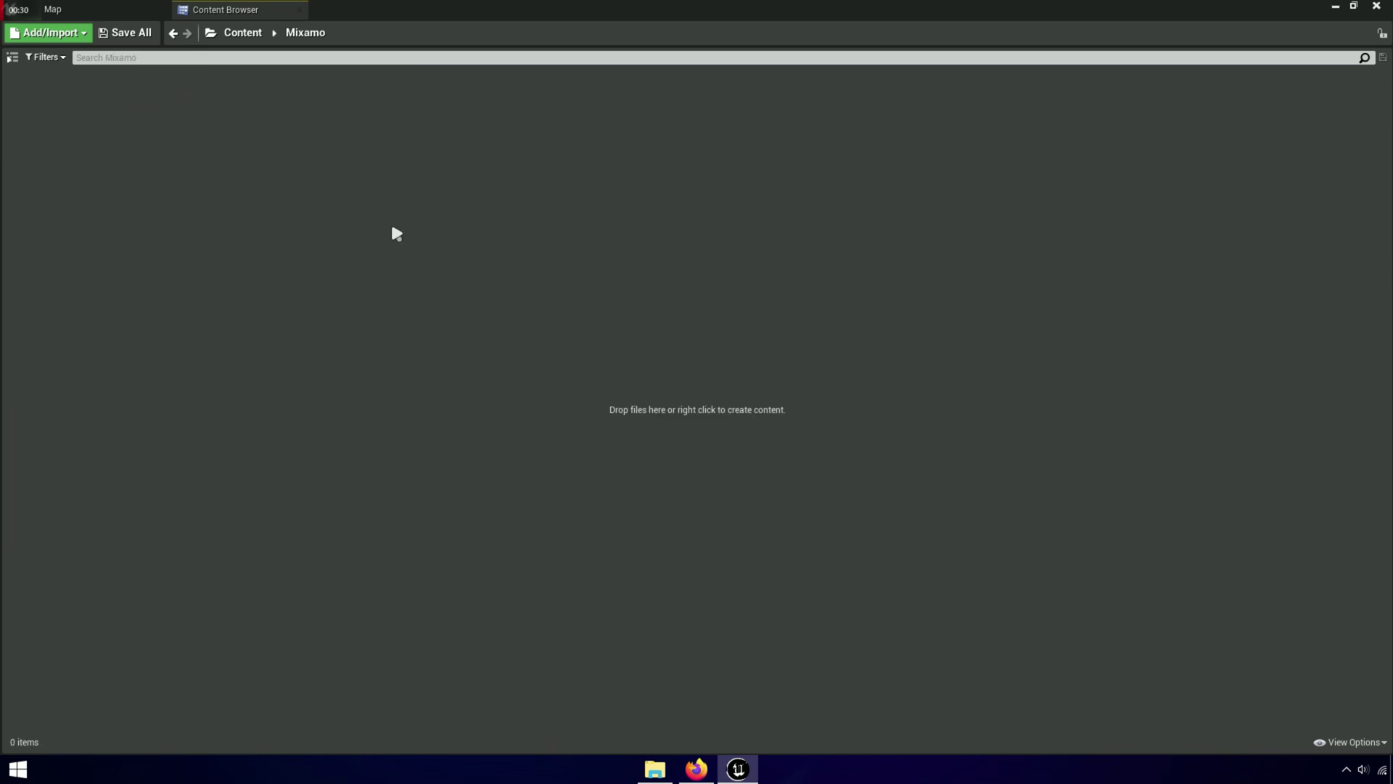
Step: Import Mixamo.fbx from the Animation folder into the Mixamo content folder as a skeletal mesh, with Skeleton set to None and animations included
left_click(644, 775)
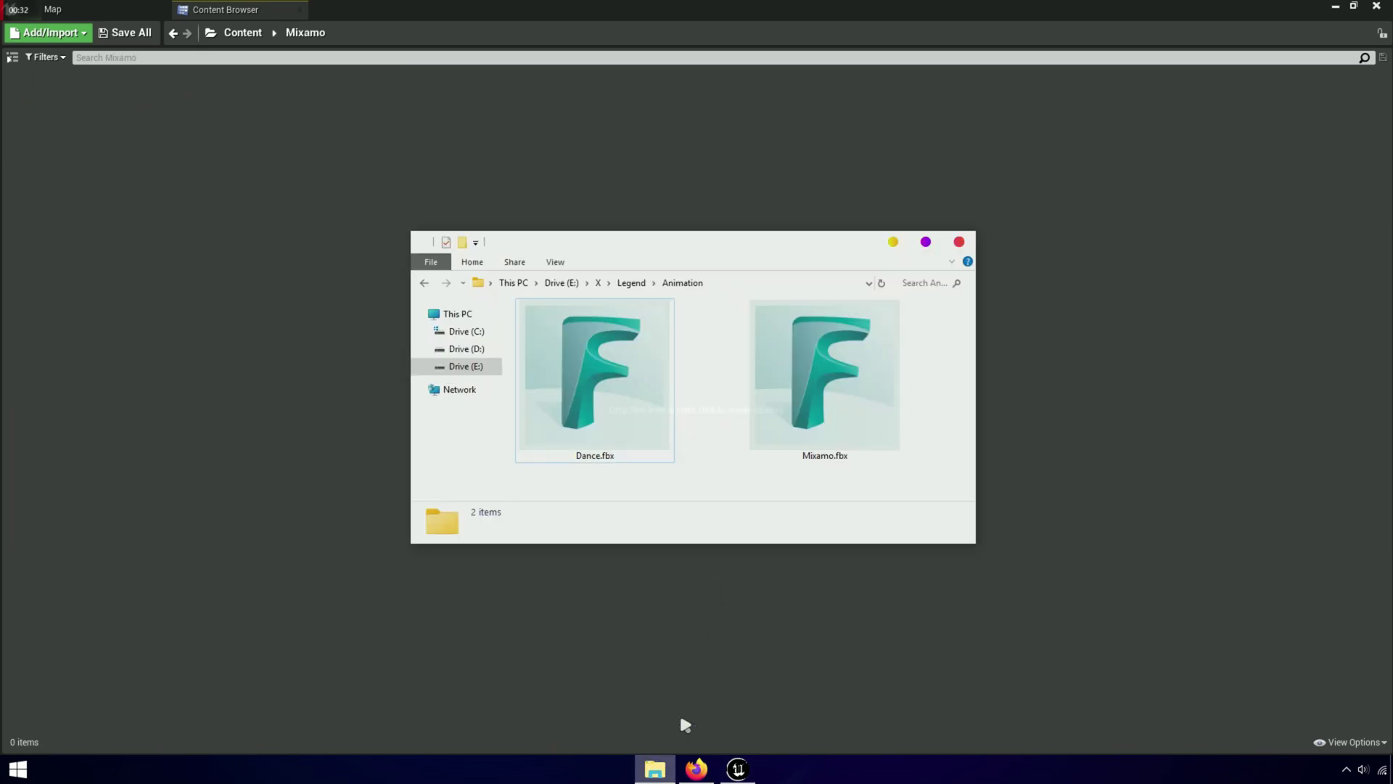
left_click(851, 468)
left_click_drag(838, 463, 1132, 370)
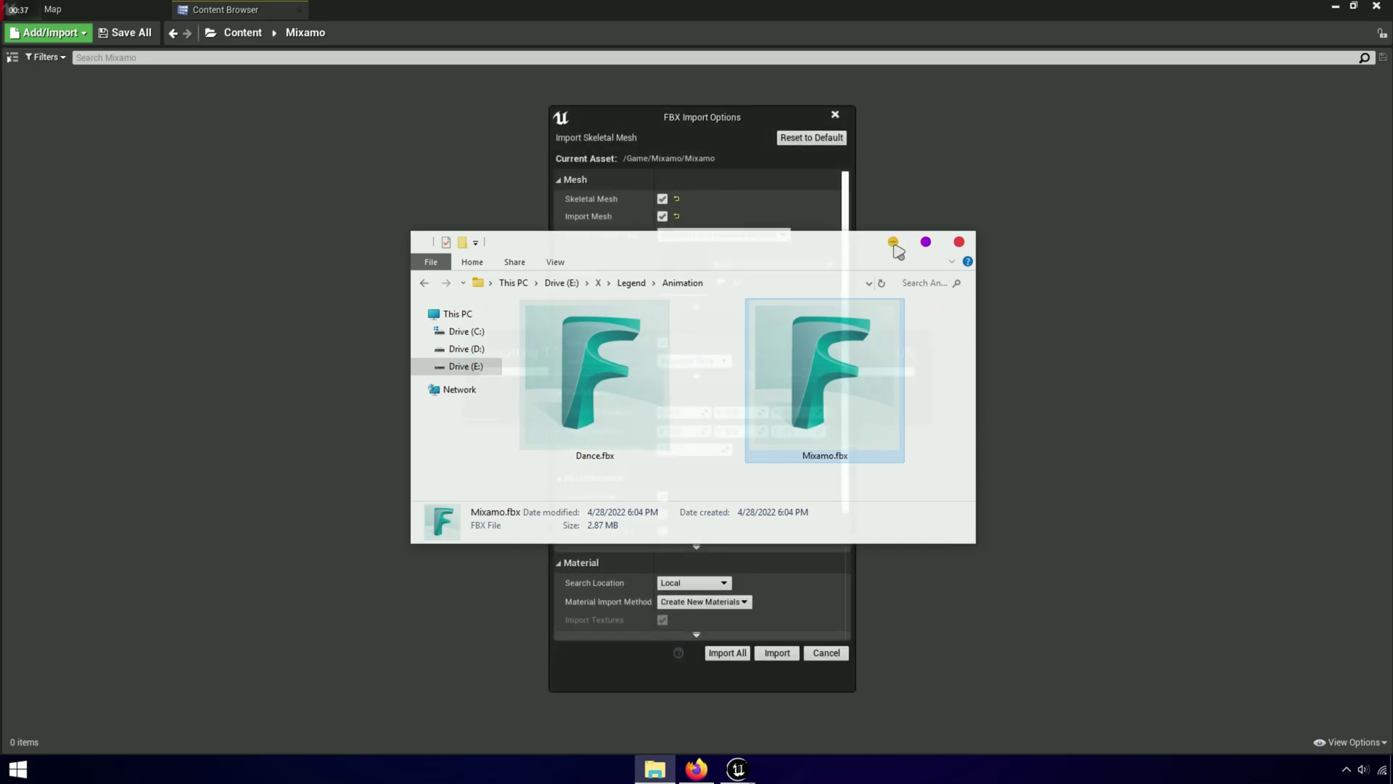
left_click(895, 244)
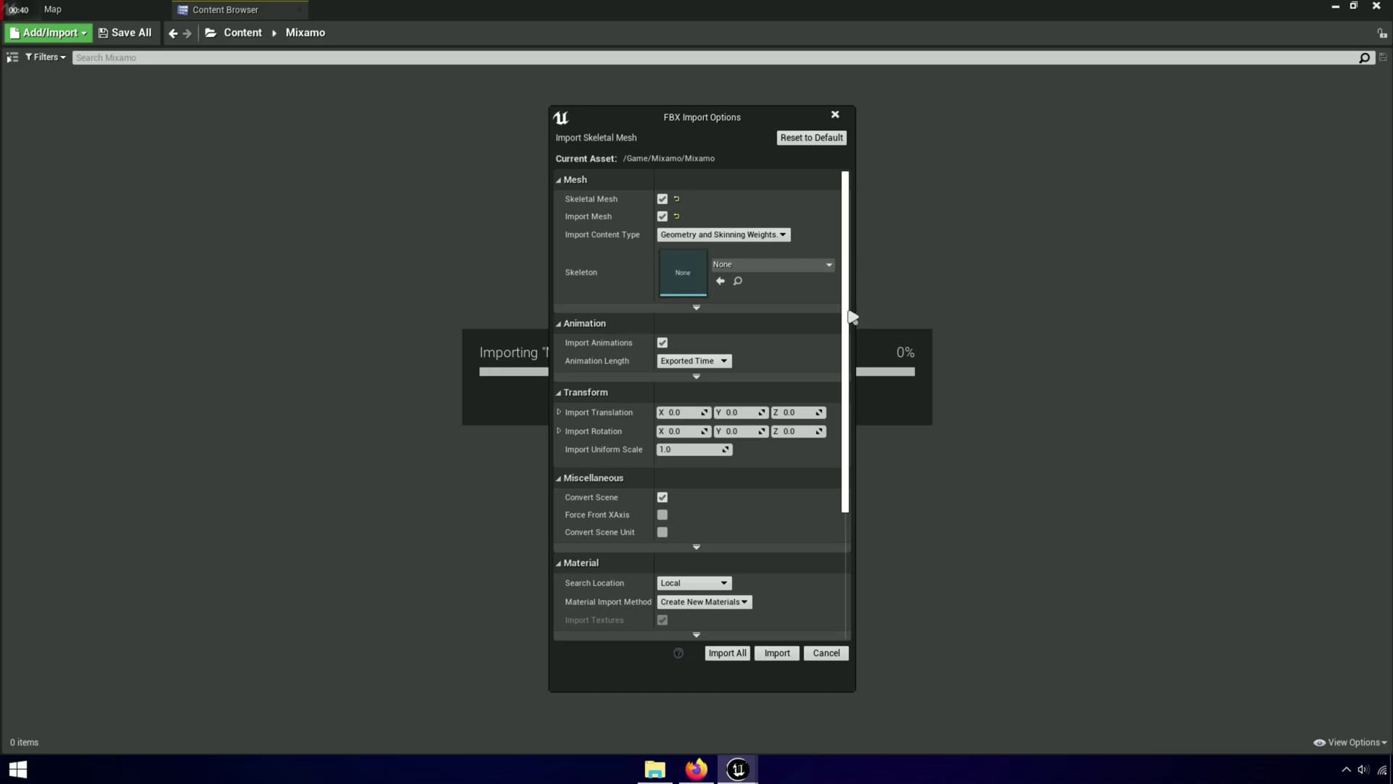
scroll(850, 317, "down", 5)
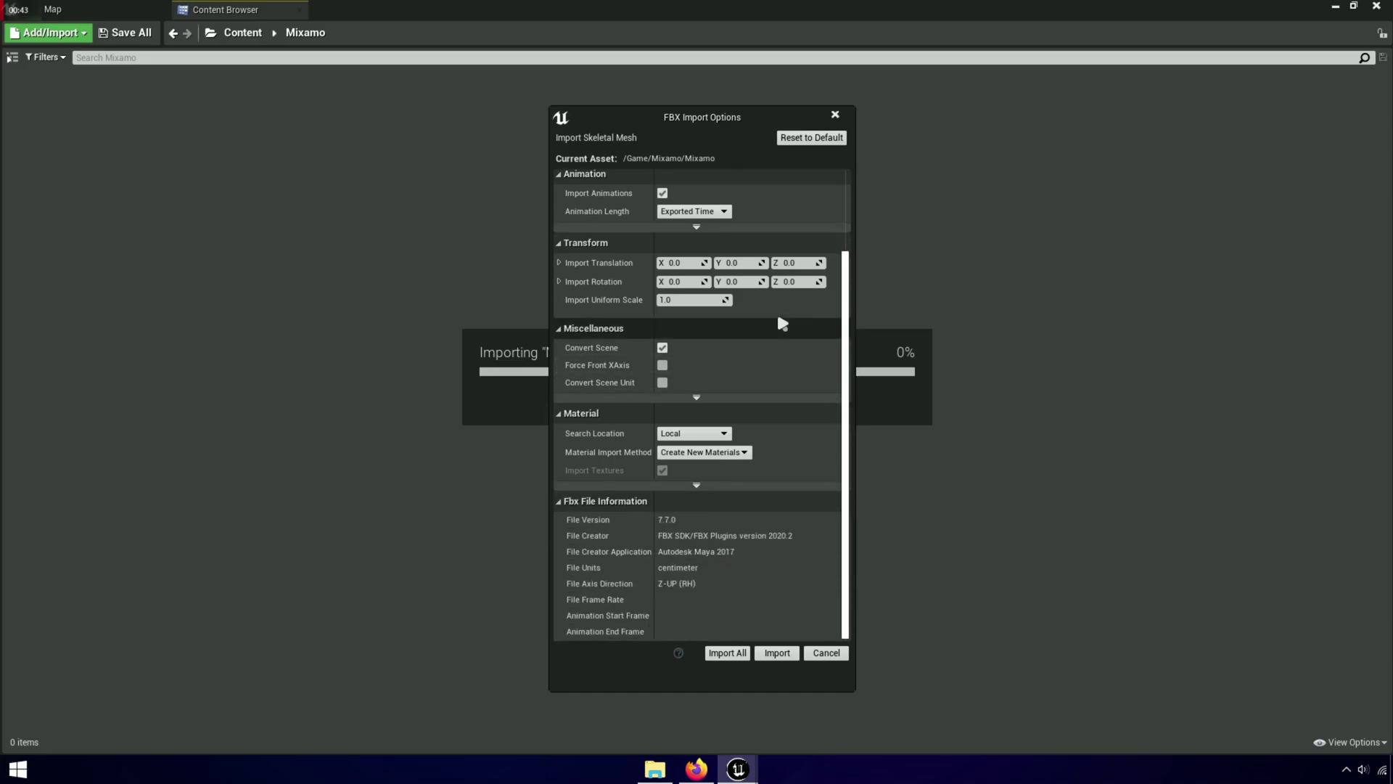
scroll(847, 315, "up", 5)
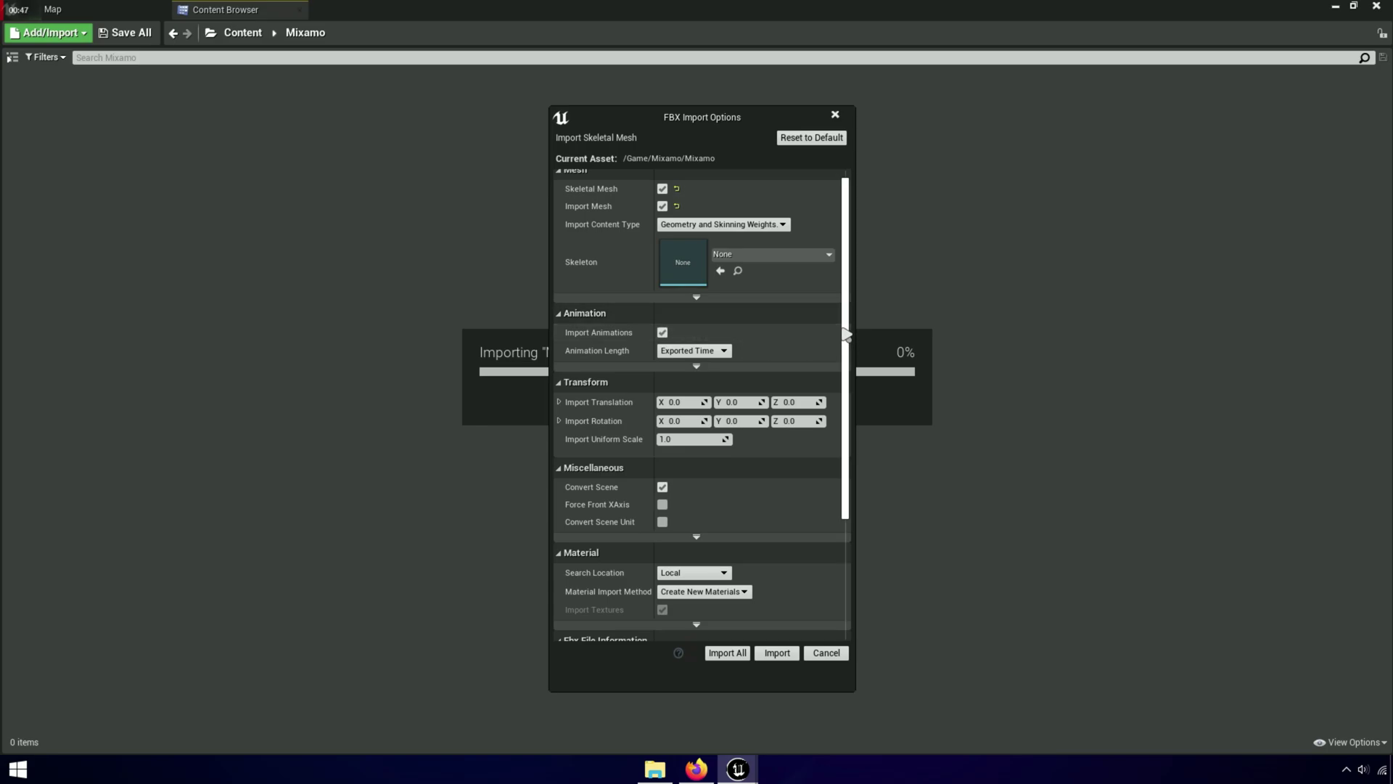
left_click_drag(841, 339, 849, 438)
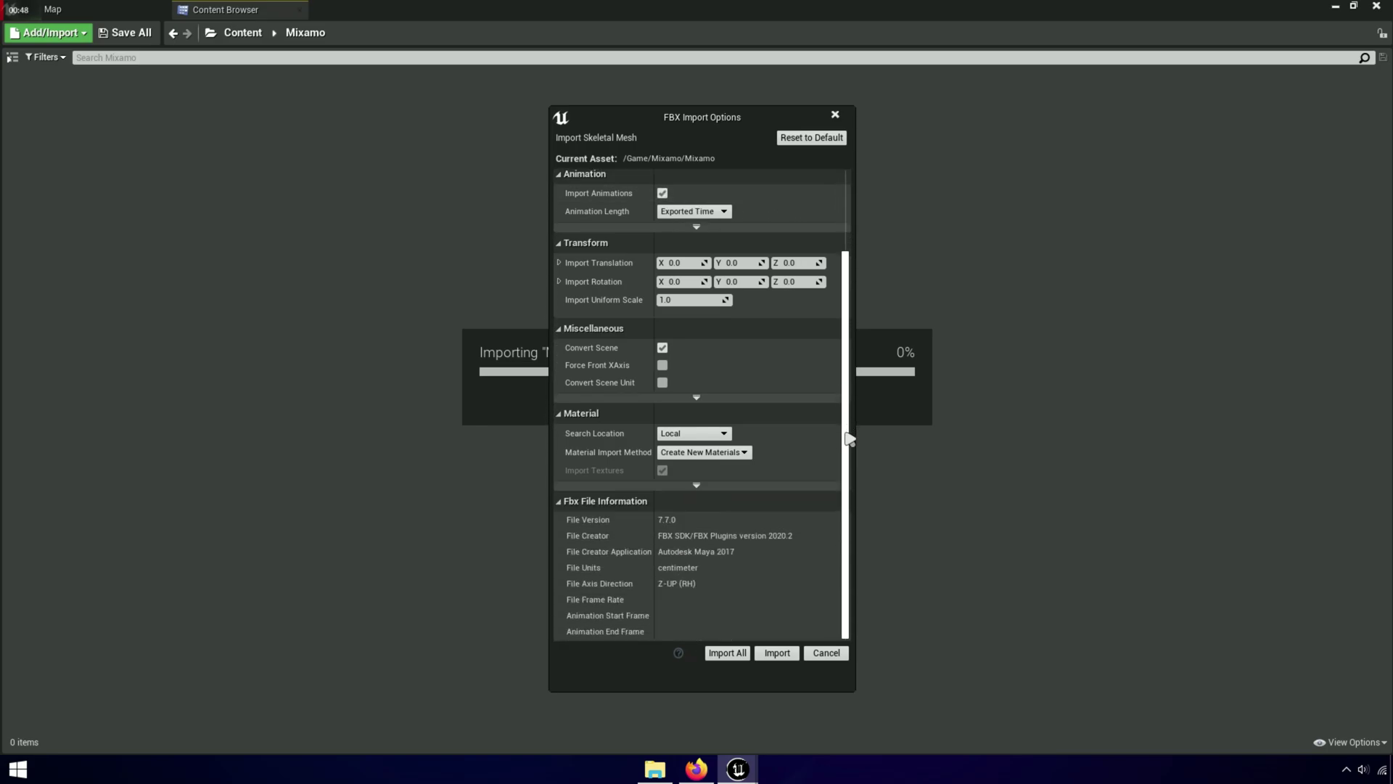
left_click(726, 652)
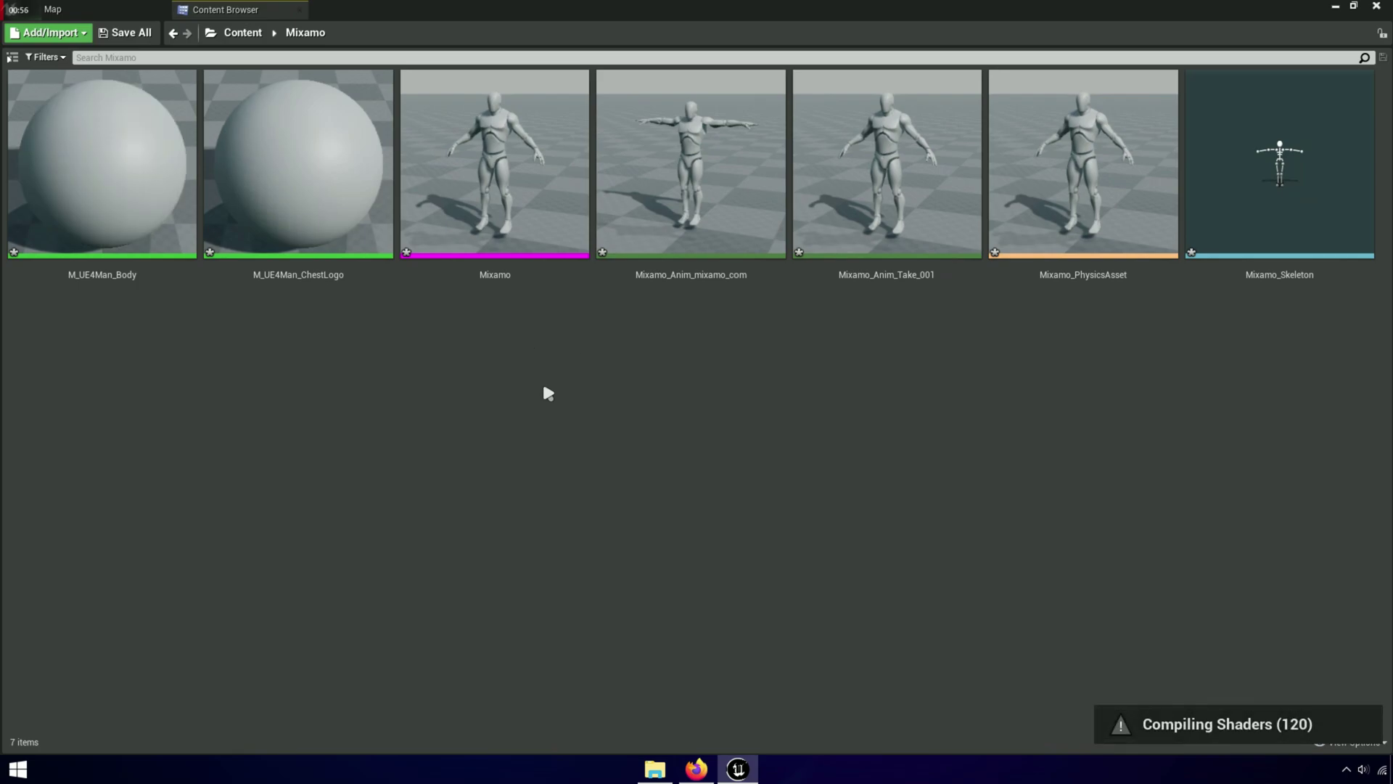
Step: Import Dance.fbx from the Animation folder into the Mixamo content folder, using Mixamo_Skeleton as its skeleton
left_click(655, 770)
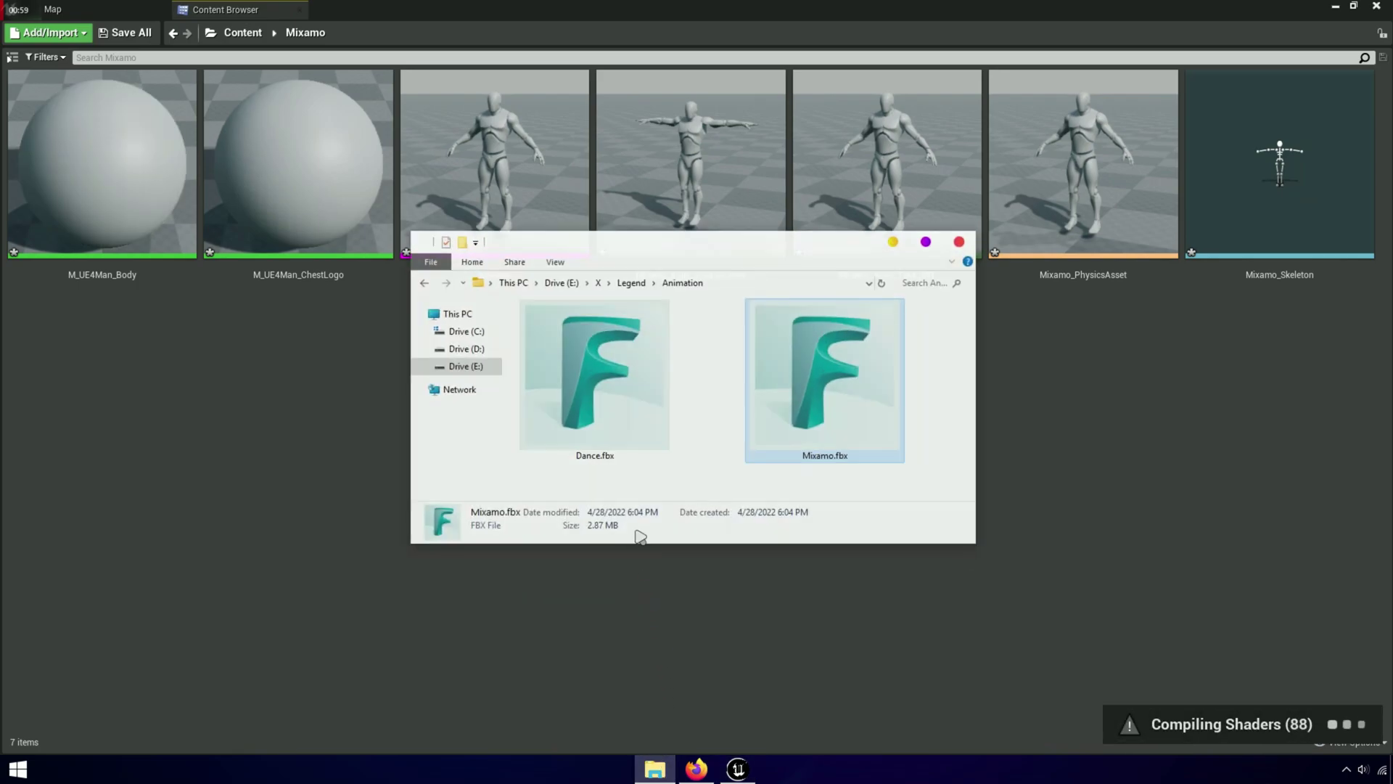
left_click(615, 455)
left_click_drag(602, 428, 1098, 454)
left_click(893, 242)
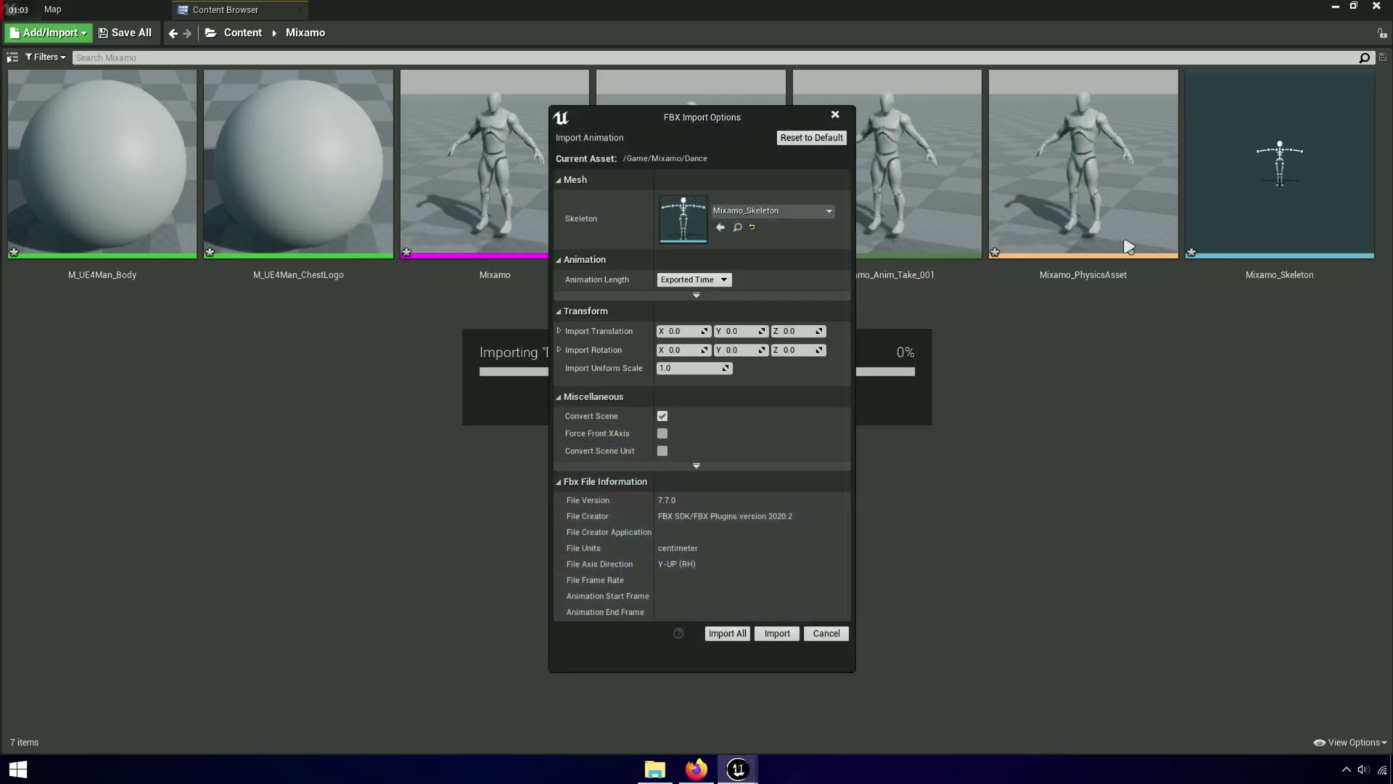
left_click(769, 212)
left_click(769, 215)
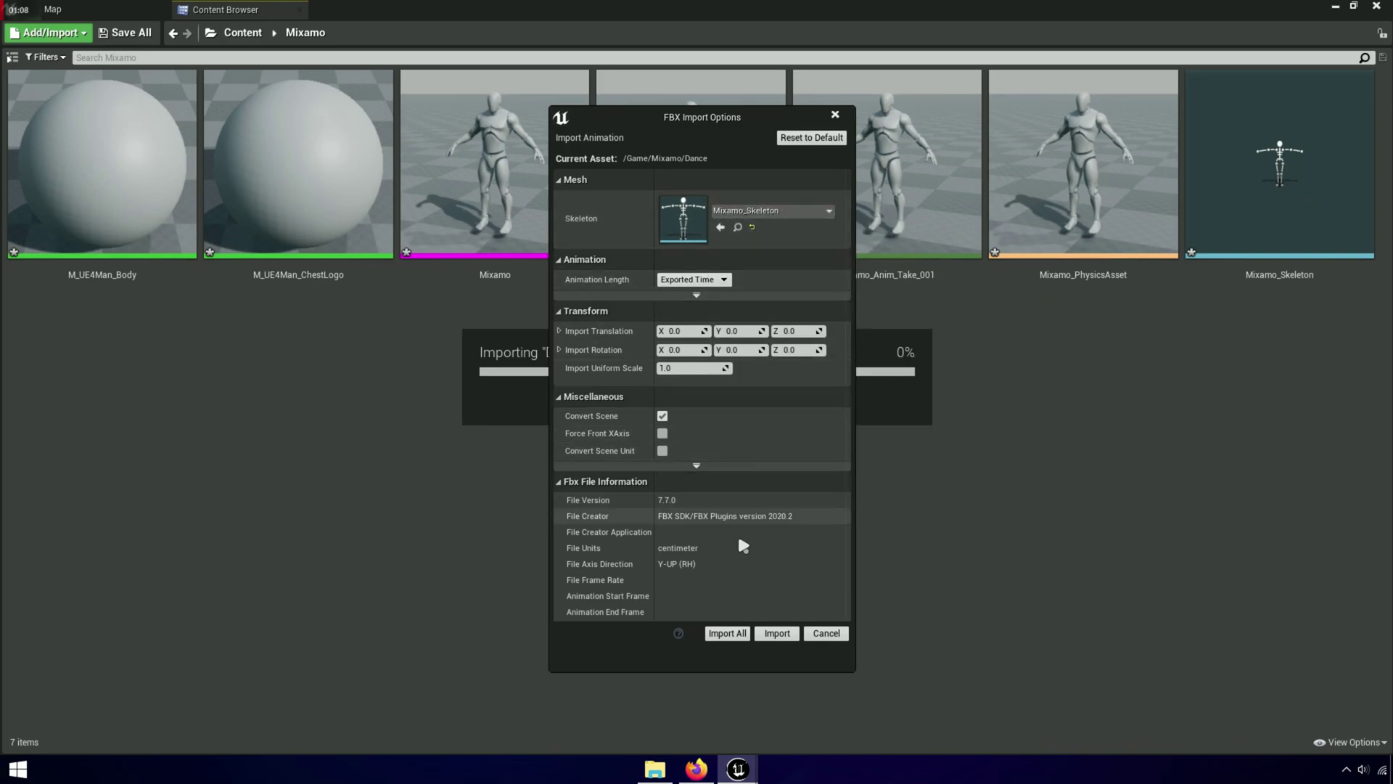
left_click(727, 633)
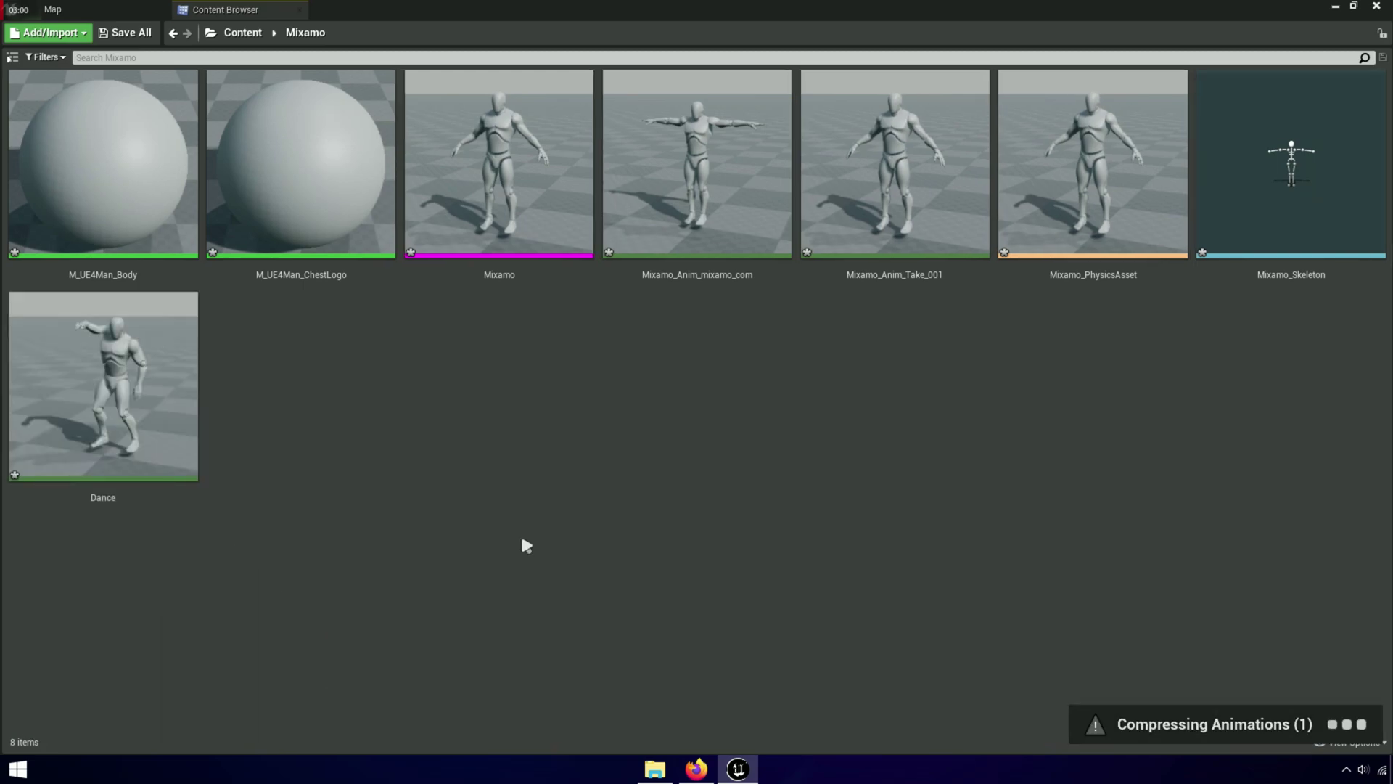
Step: Open the imported Dance animation to preview its motion on the mannequin, and close it again
left_click(127, 493)
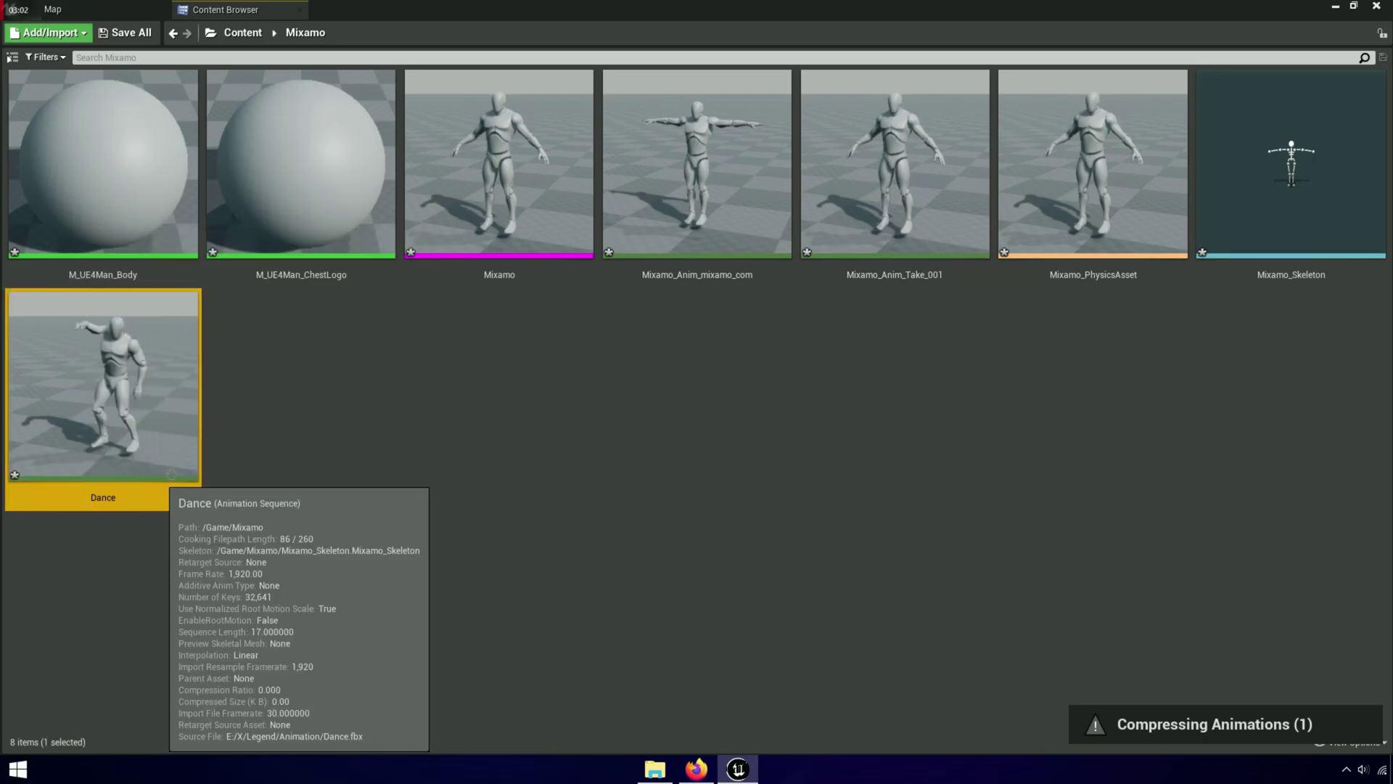
double_click(185, 472)
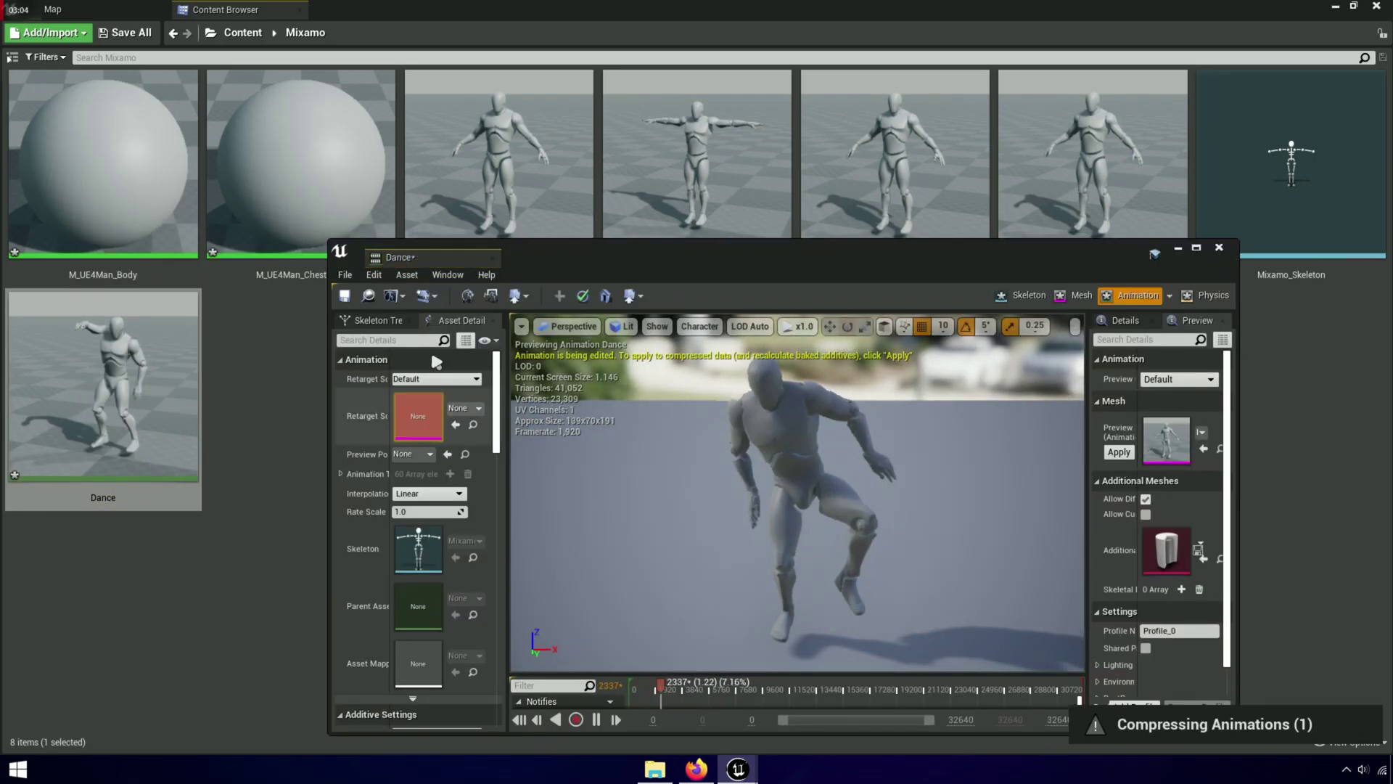
left_click_drag(450, 249, 421, 7)
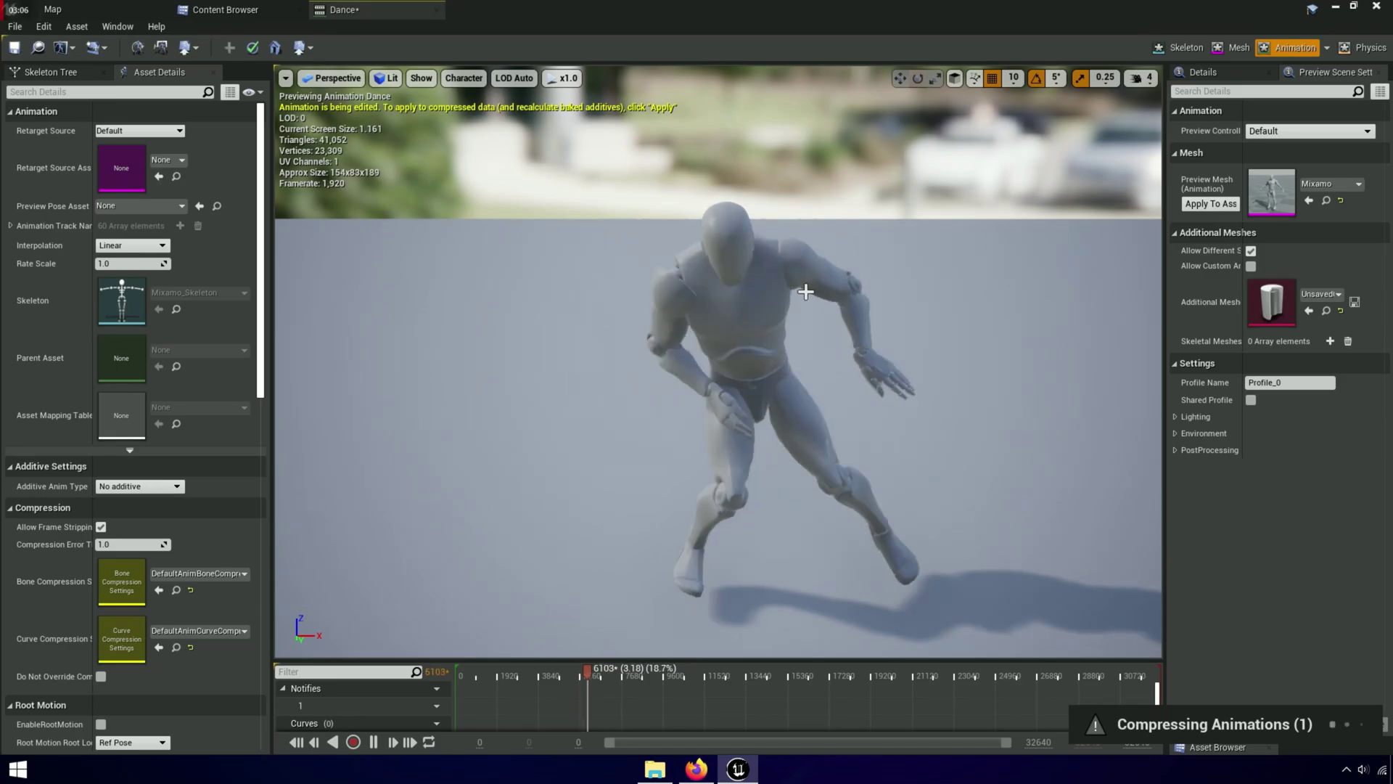
left_click(433, 10)
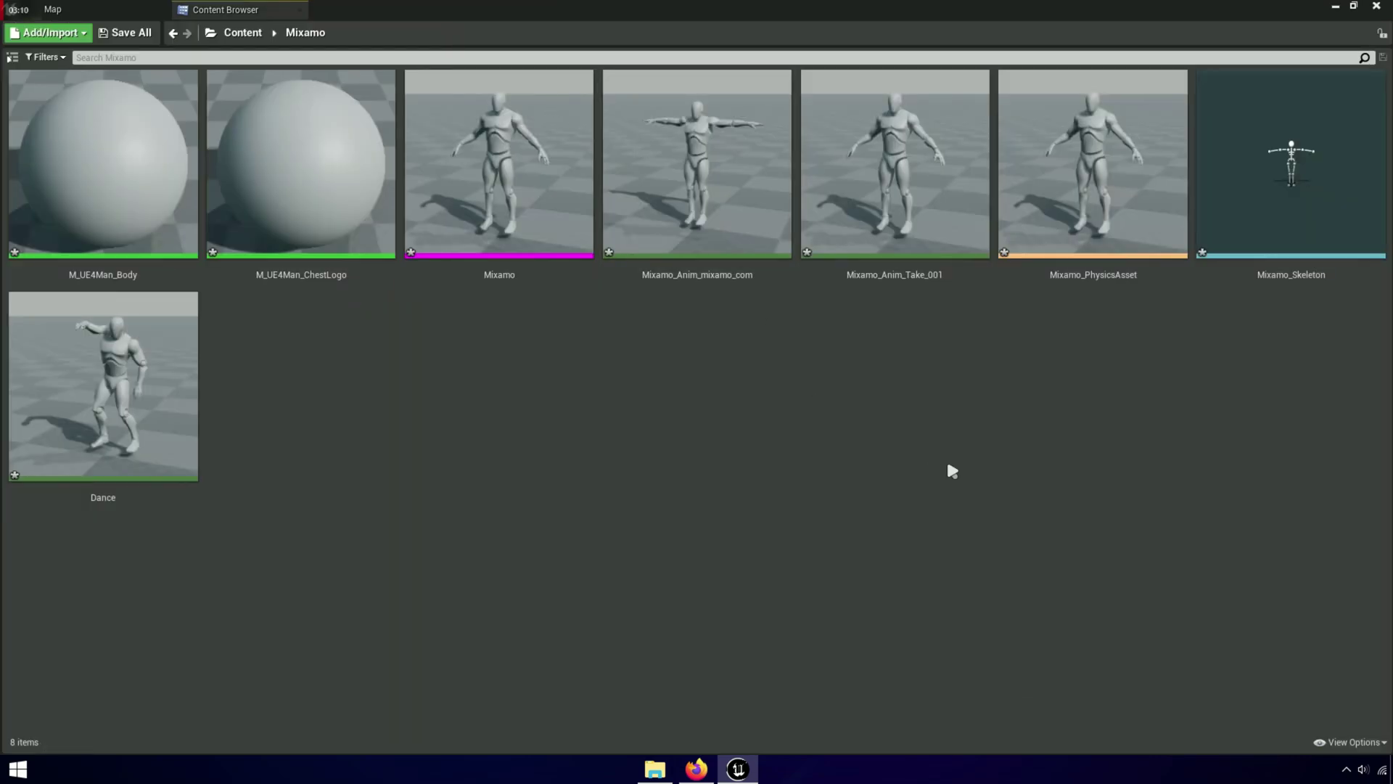
Step: Open Mixamo_Skeleton, set its retargeting rig to Humanoid, and apply the Mixamo preview mesh to the asset
left_click(1356, 278)
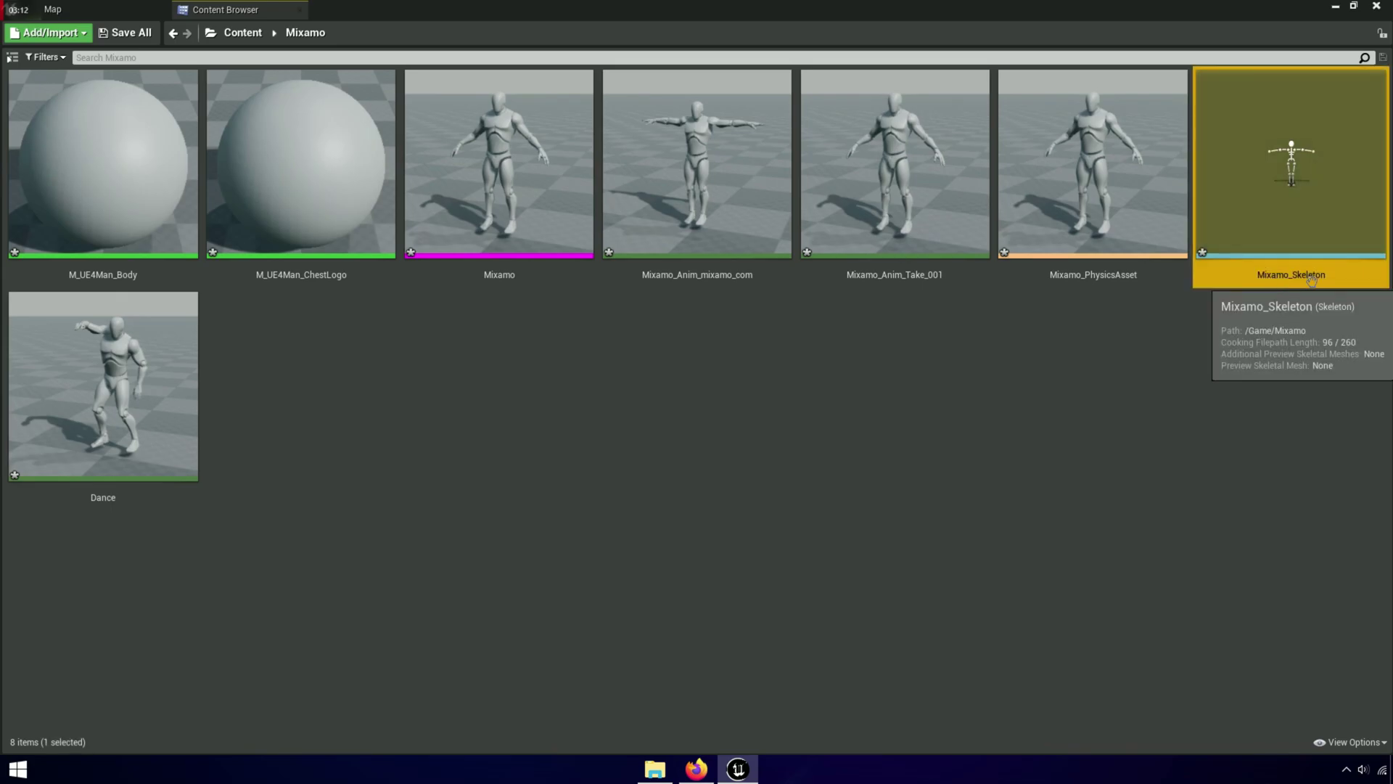
double_click(1346, 277)
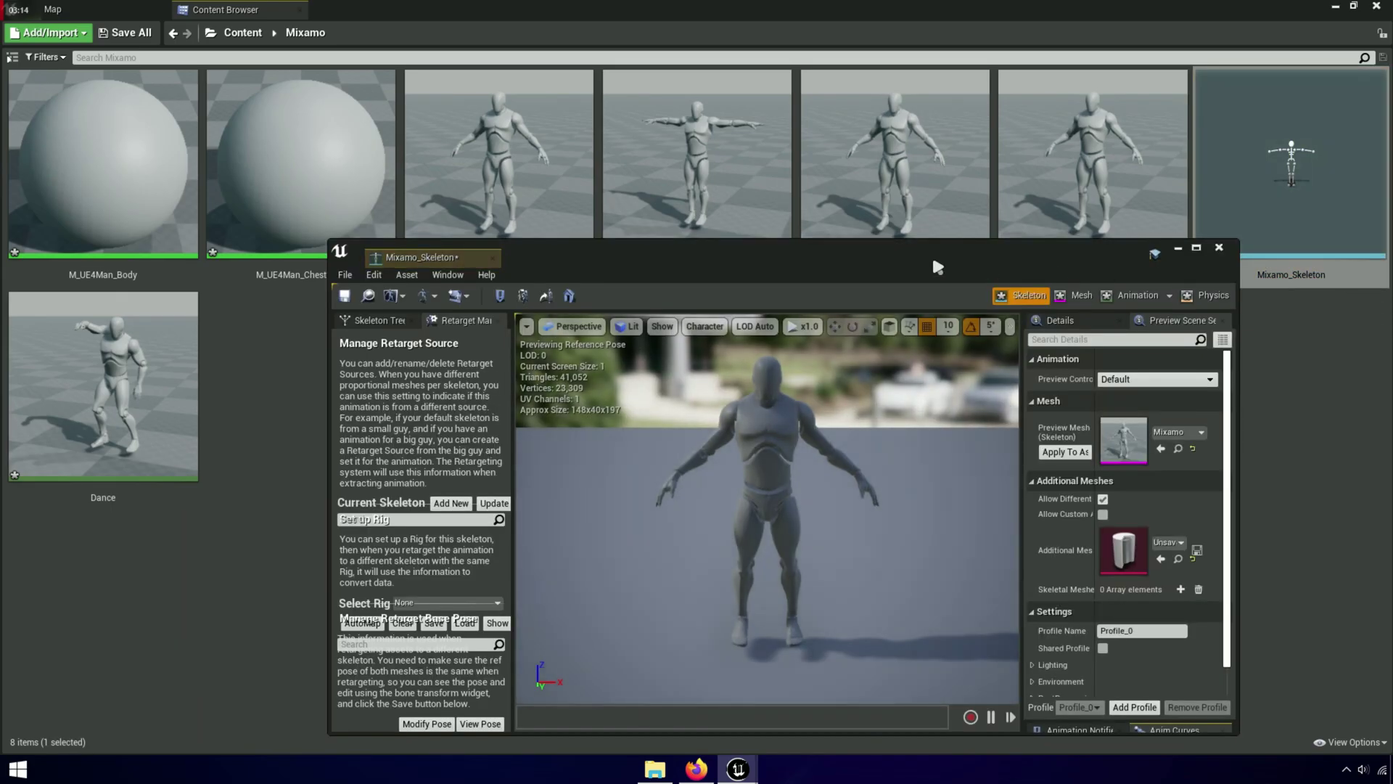
left_click(468, 7)
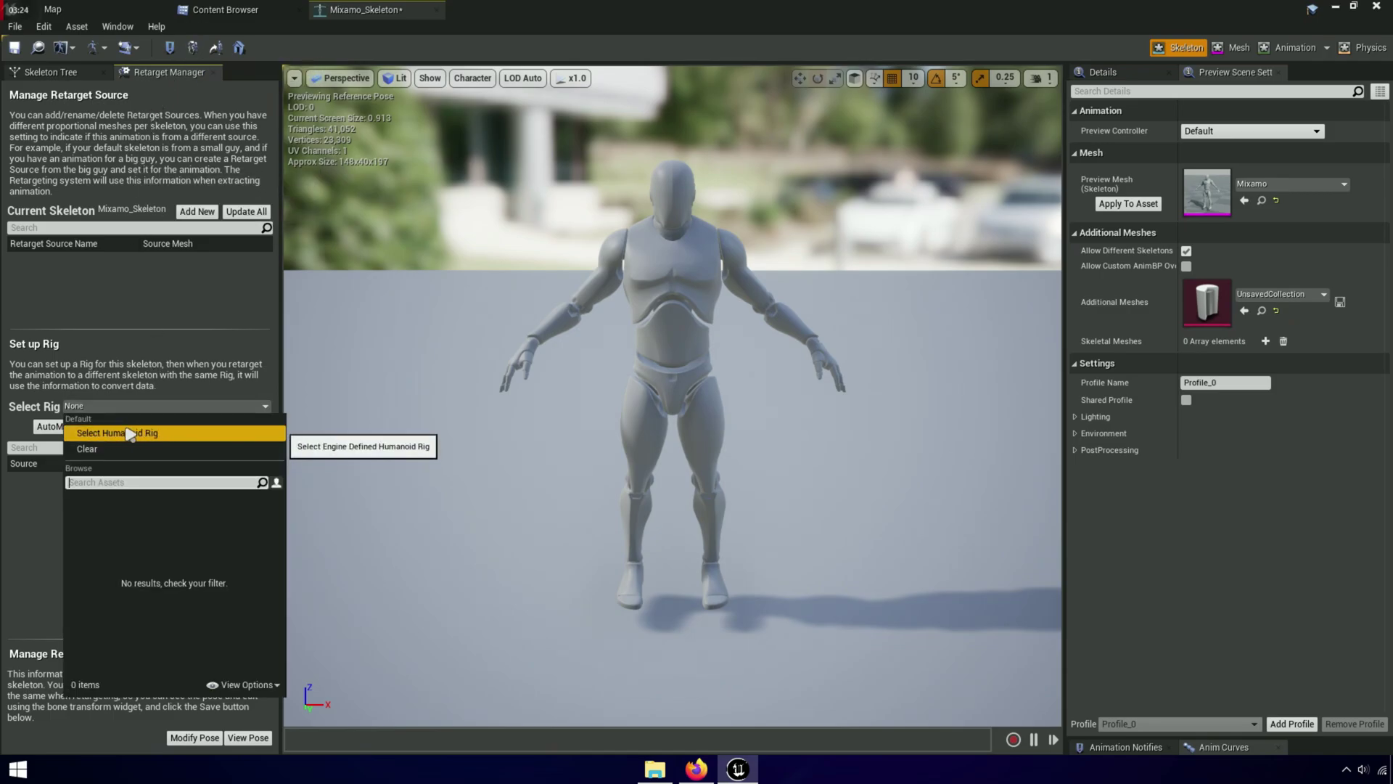
left_click(110, 434)
left_click_drag(275, 510, 275, 584)
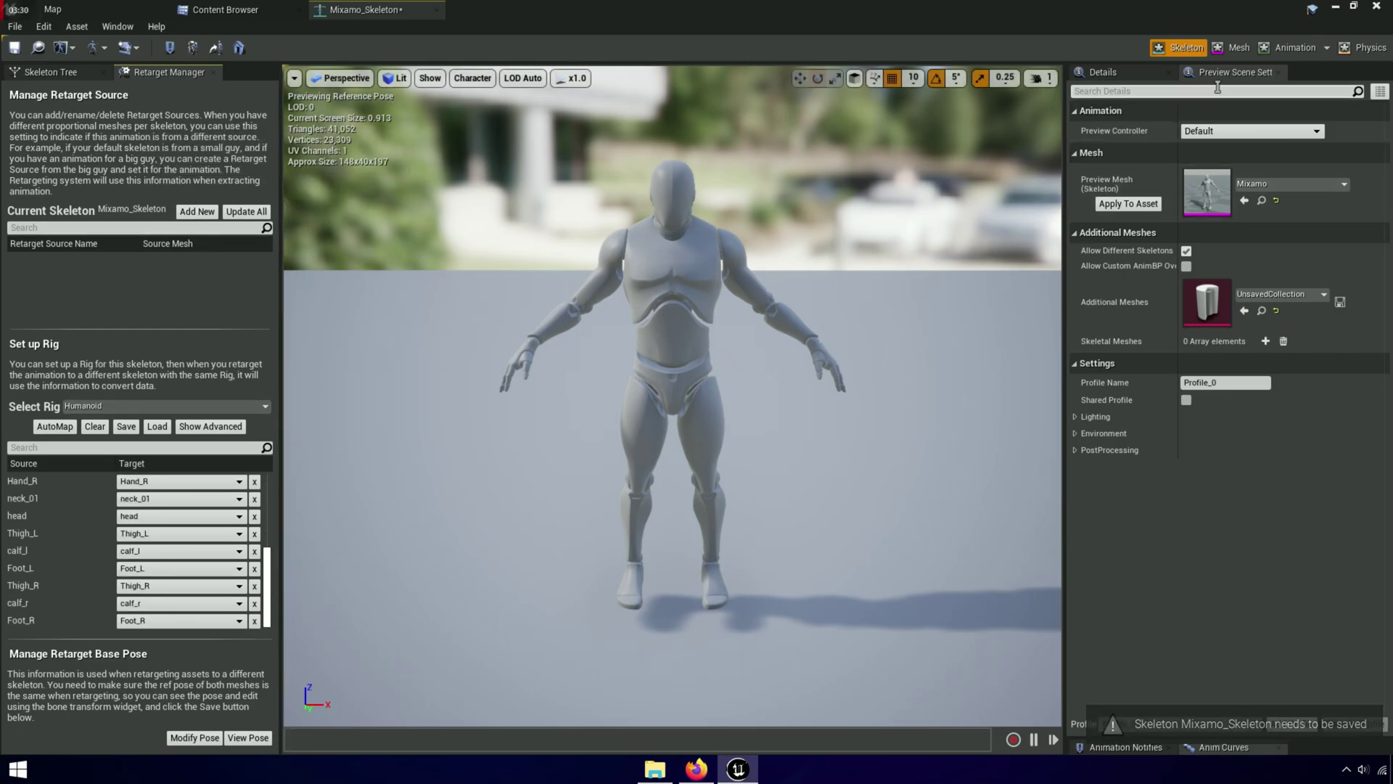
left_click(1128, 205)
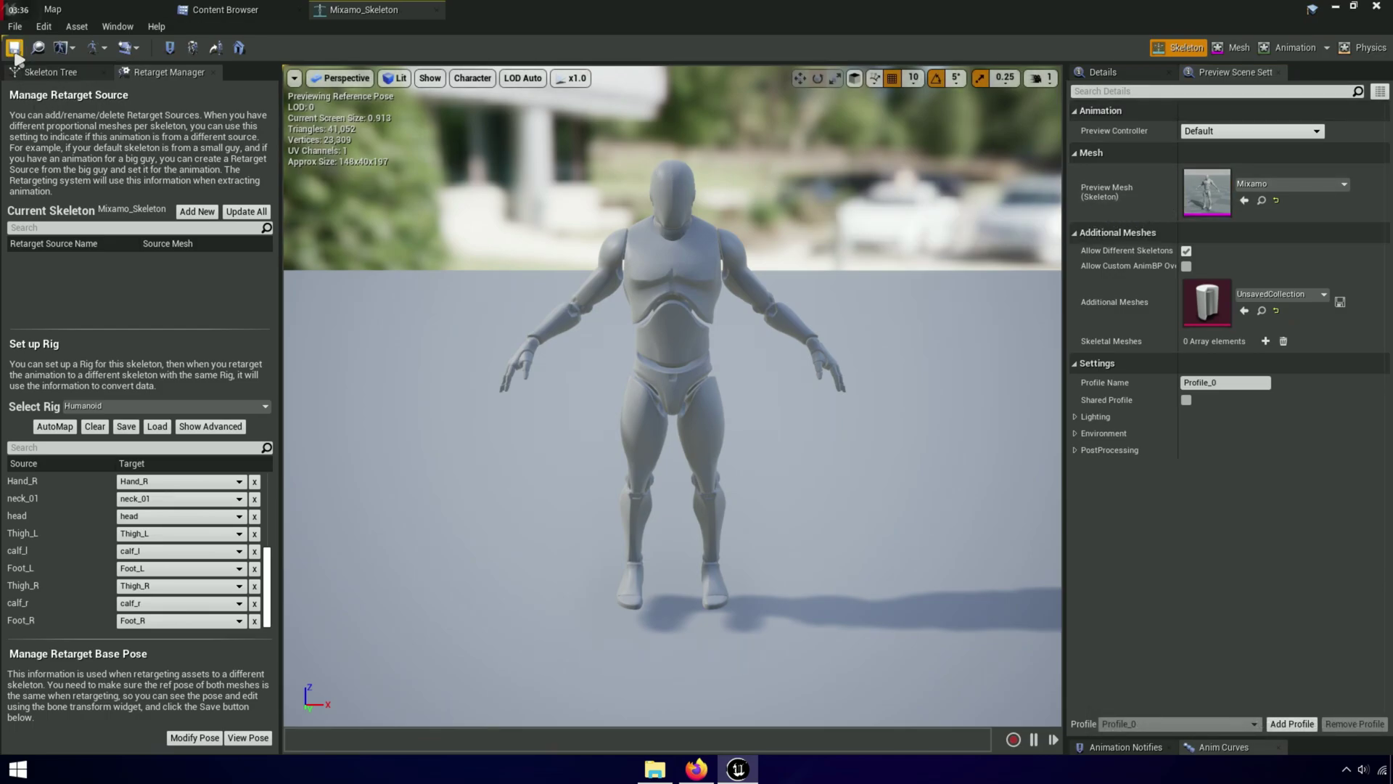
Step: Show the retargeting options in the skeleton tree and recursively set translation retargeting to Skeleton from the pelvis bone down
left_click(63, 74)
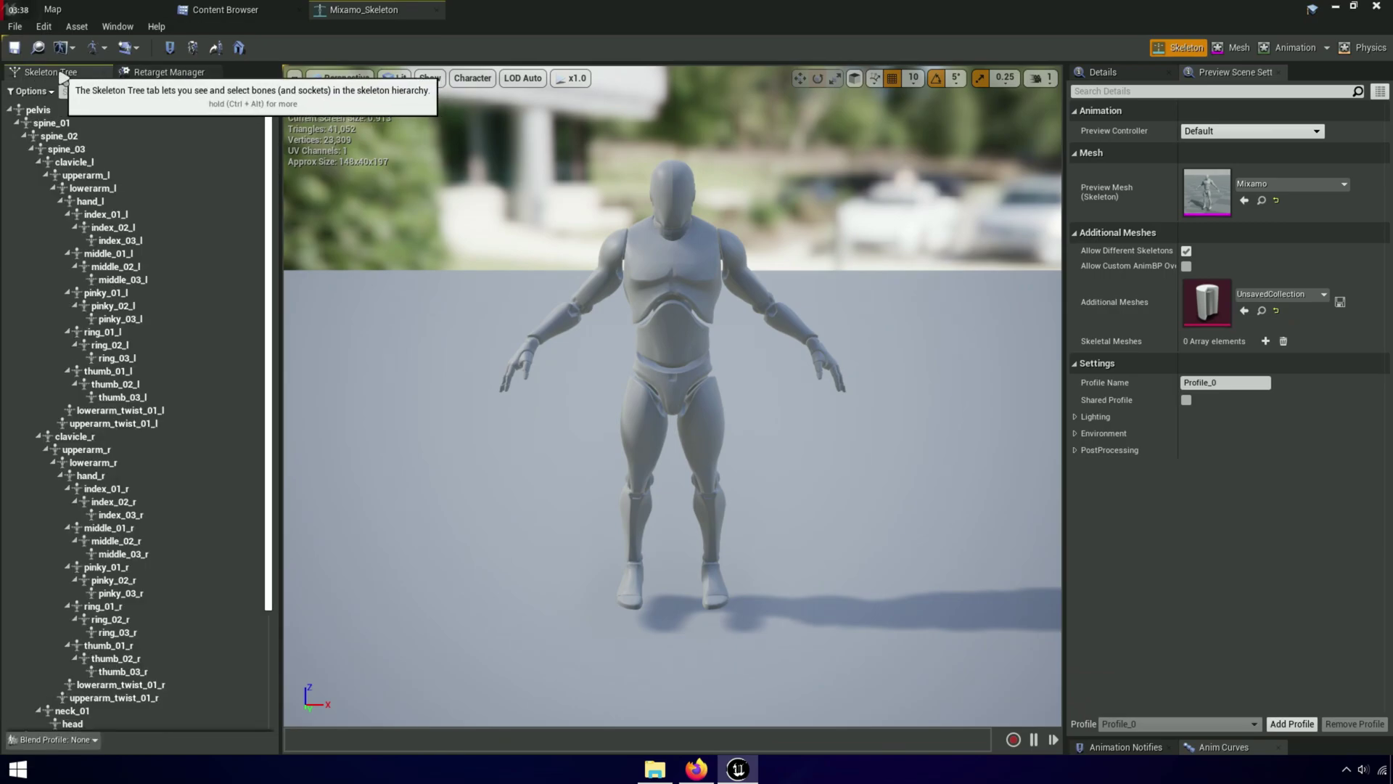
left_click(31, 92)
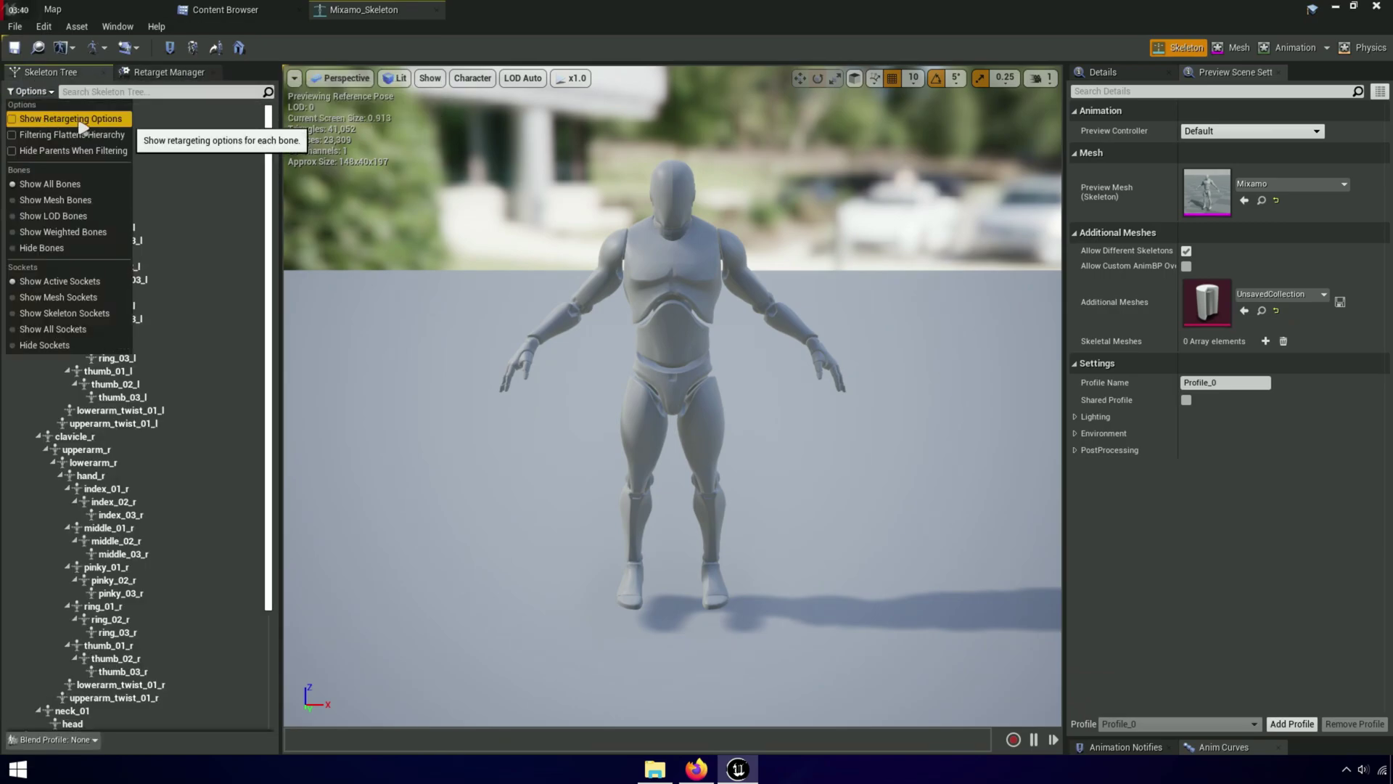
left_click(108, 124)
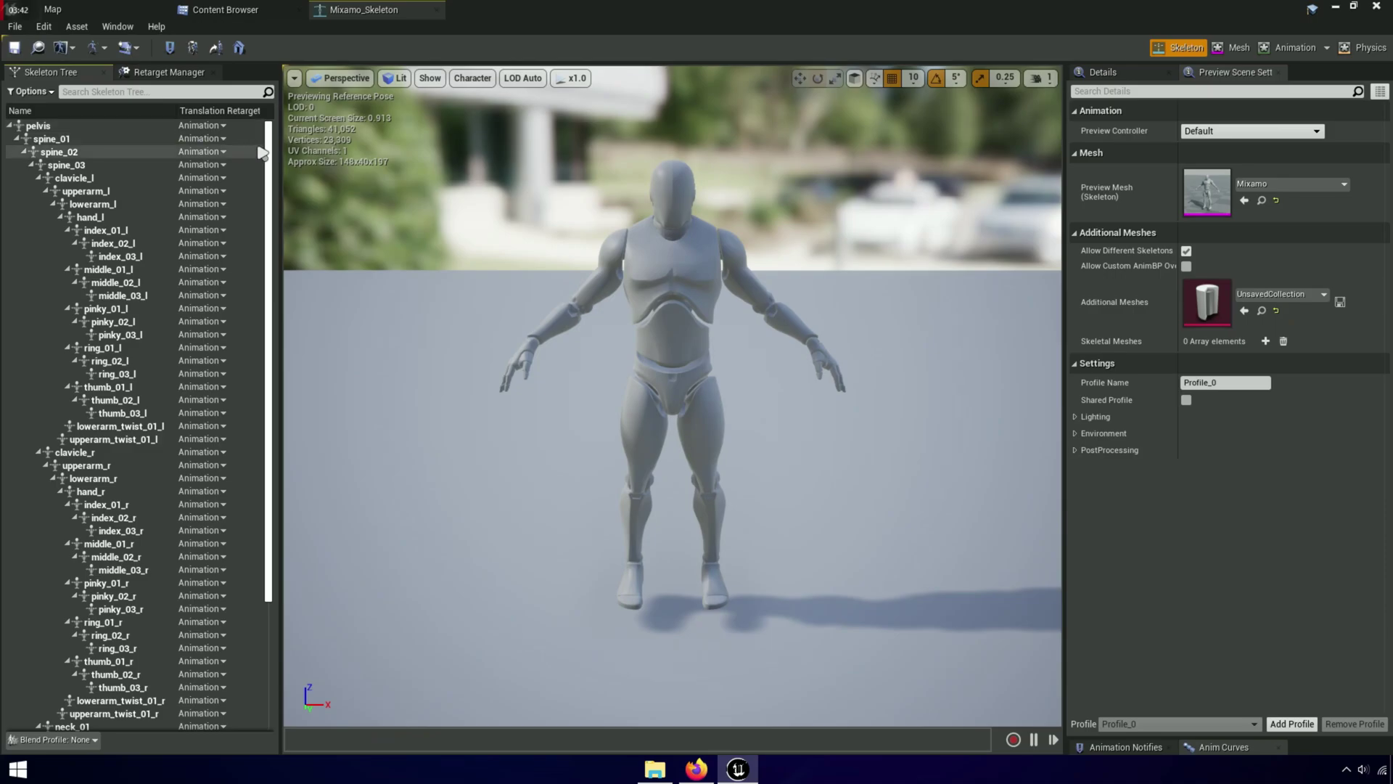
mouse_move(270, 136)
left_mouse_down()
mouse_move(270, 278)
mouse_move(273, 111)
left_mouse_up()
left_click(74, 127)
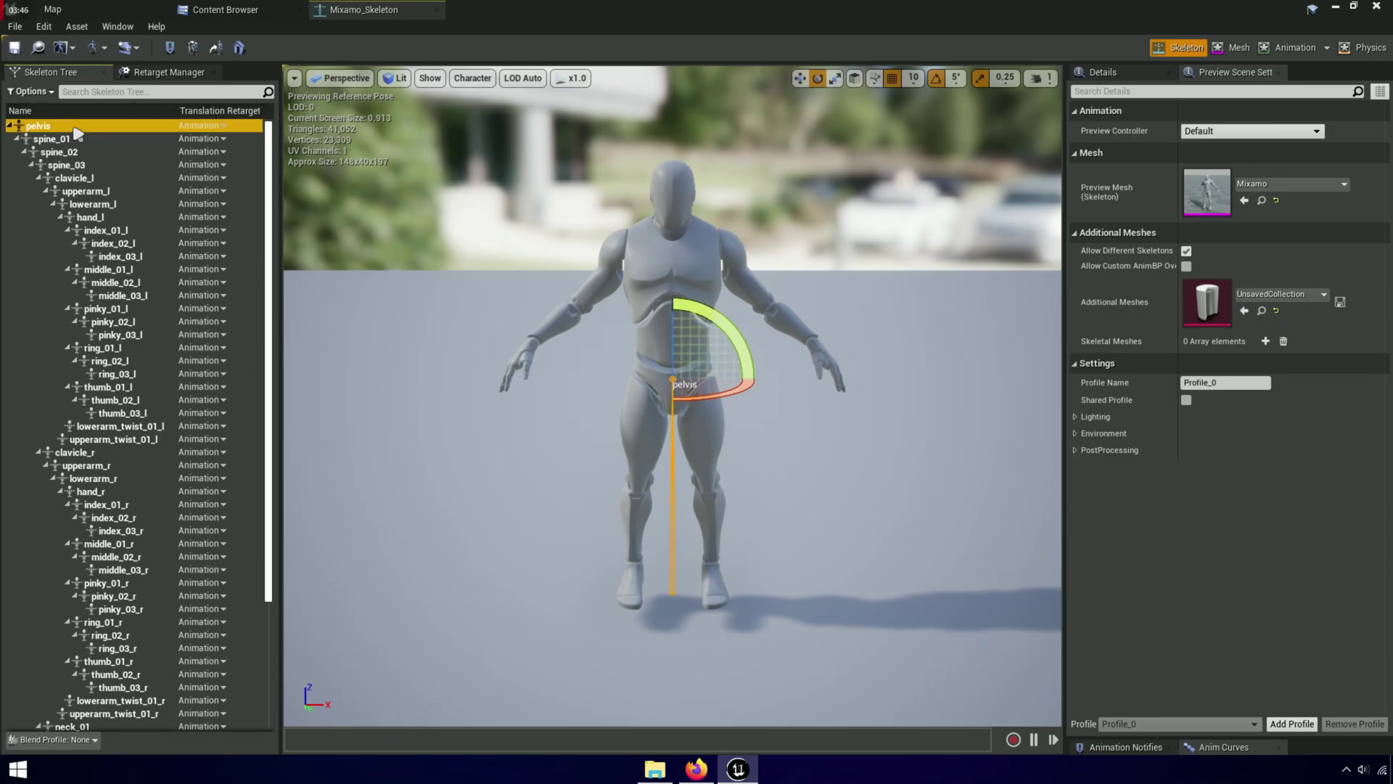
right_click(101, 131)
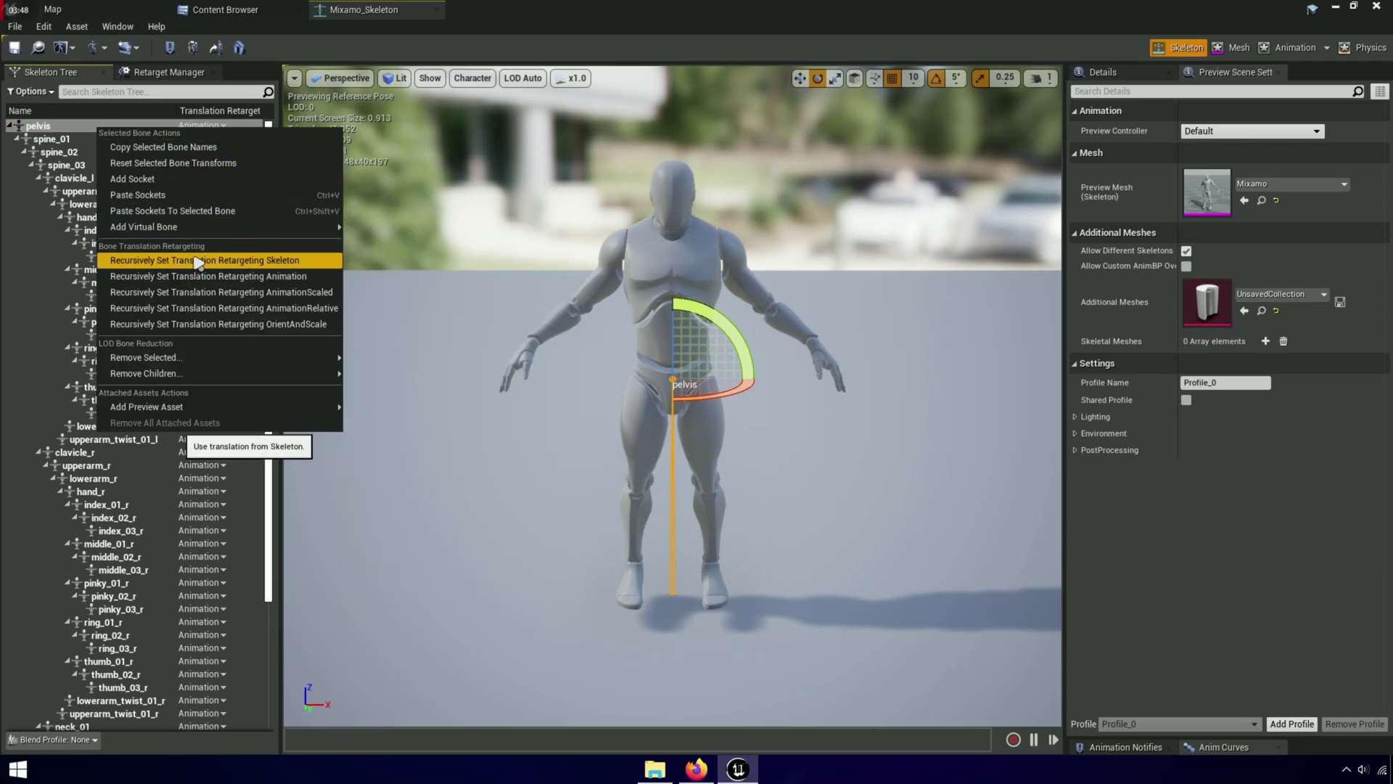
left_click(204, 261)
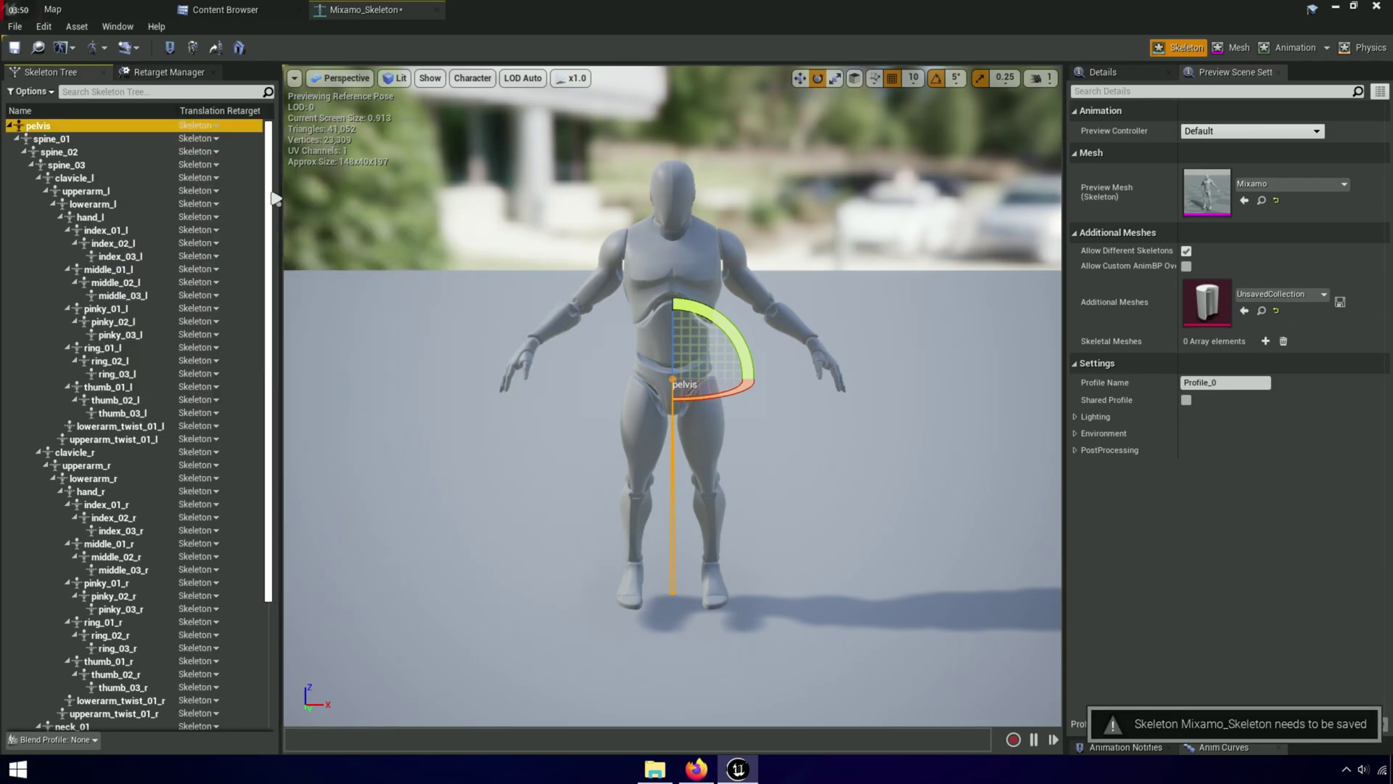
Step: Set the pelvis bone's translation retargeting to Animation and save Mixamo_Skeleton
left_click(197, 125)
left_click(224, 154)
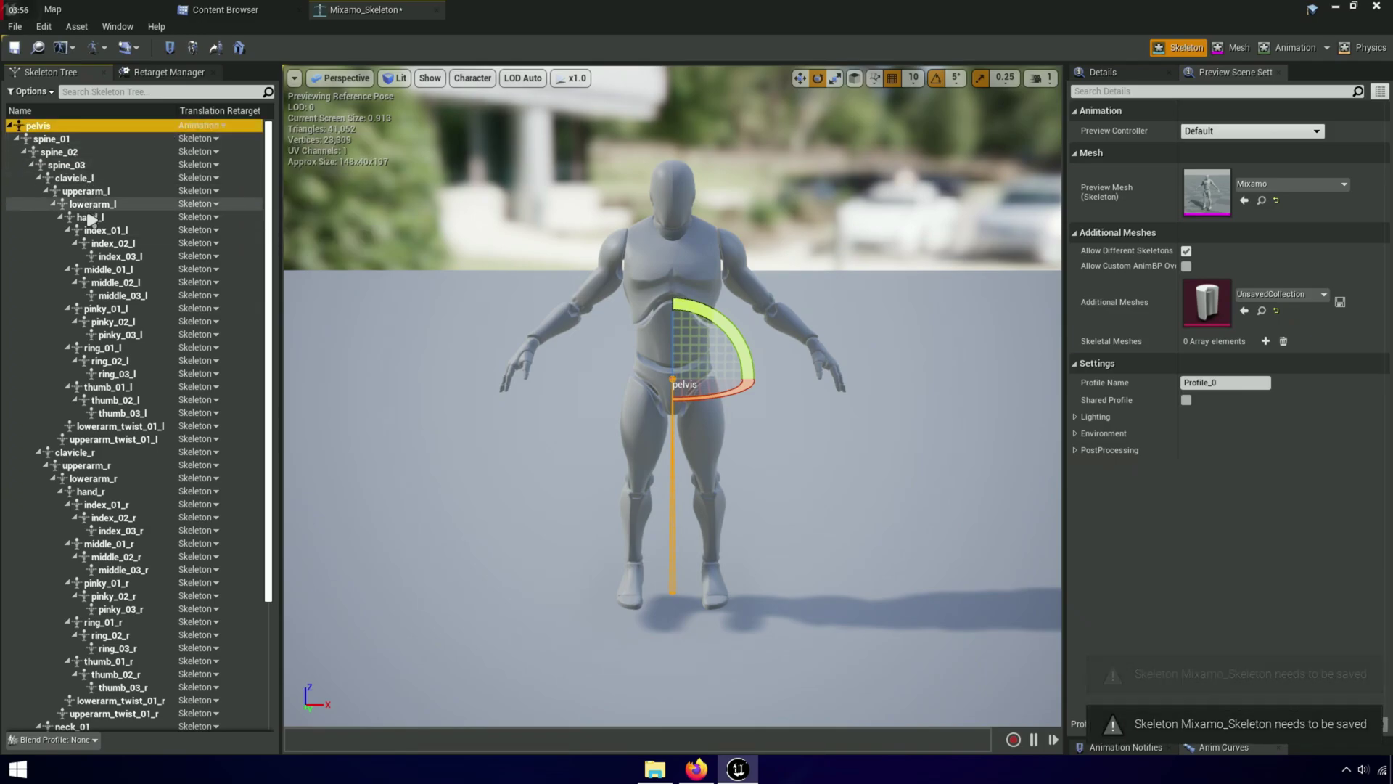
mouse_move(268, 161)
left_mouse_down()
mouse_move(271, 318)
mouse_move(251, 172)
left_mouse_up()
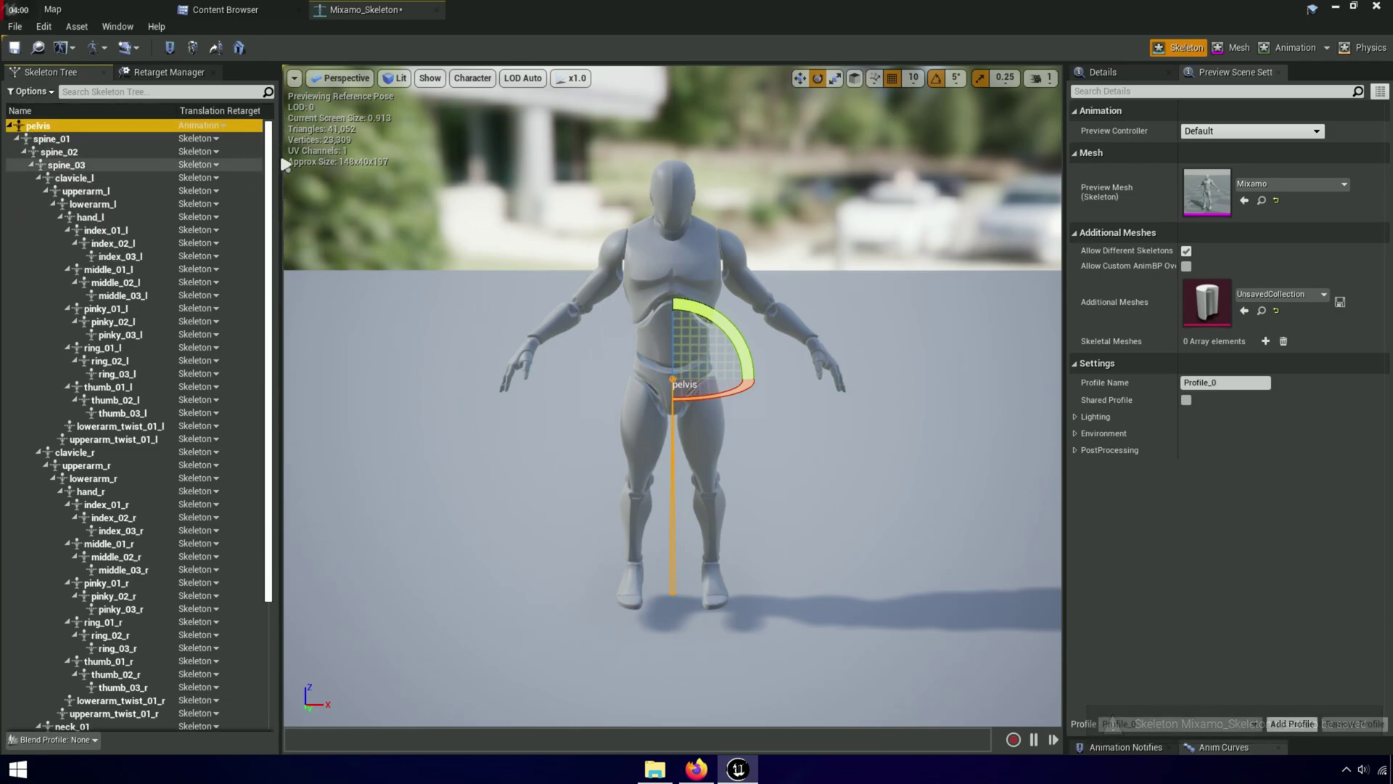
left_click(13, 48)
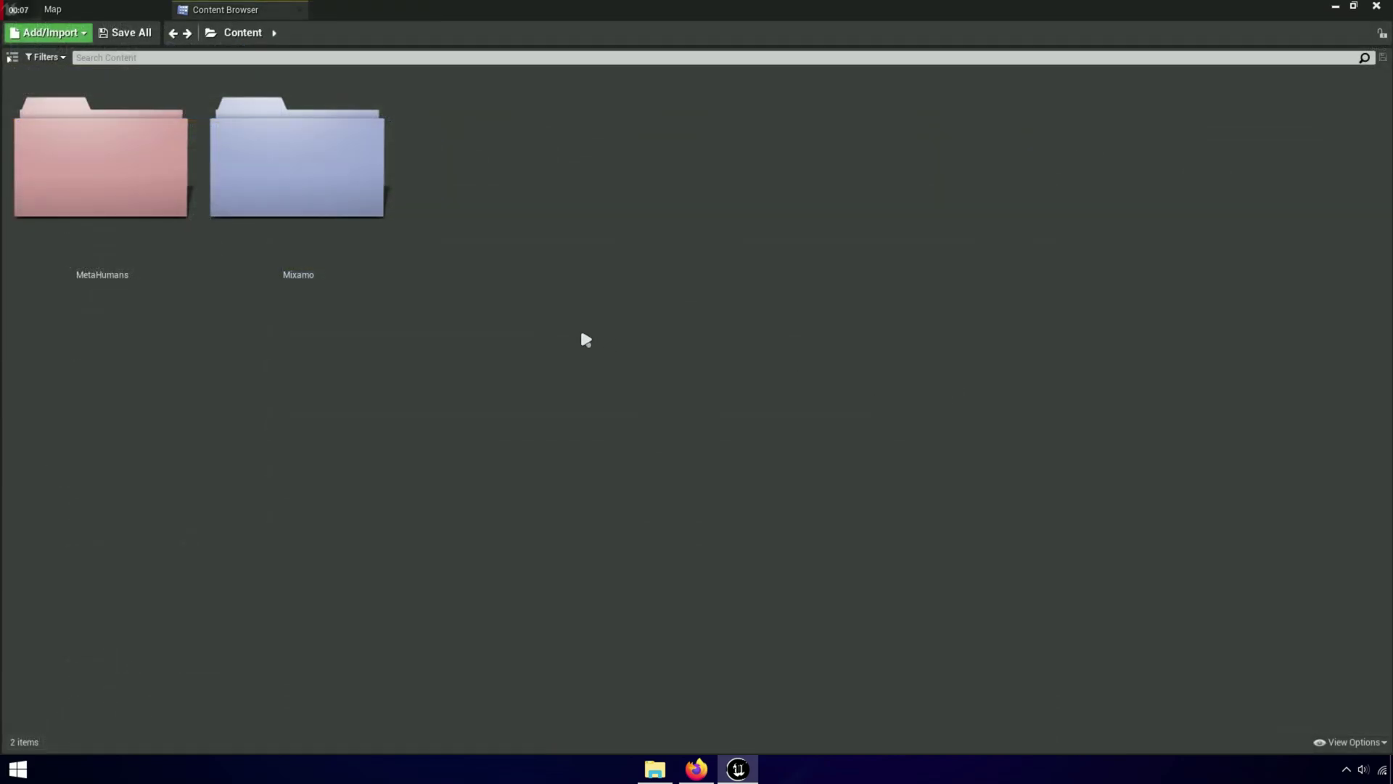
Step: Open the MetaHumans content folder and filter its assets to show only Skeleton assets
left_click(81, 277)
double_click(129, 277)
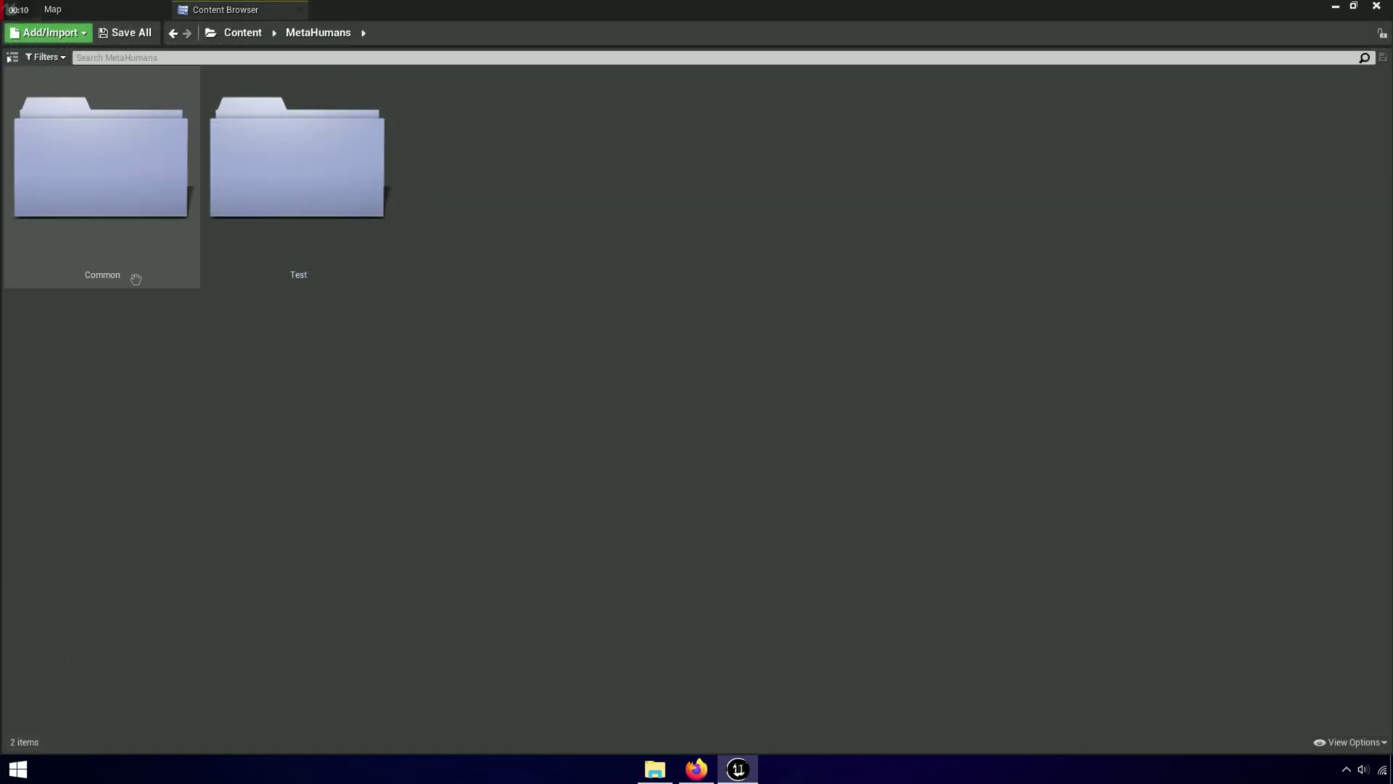
left_click(45, 57)
mouse_move(61, 278)
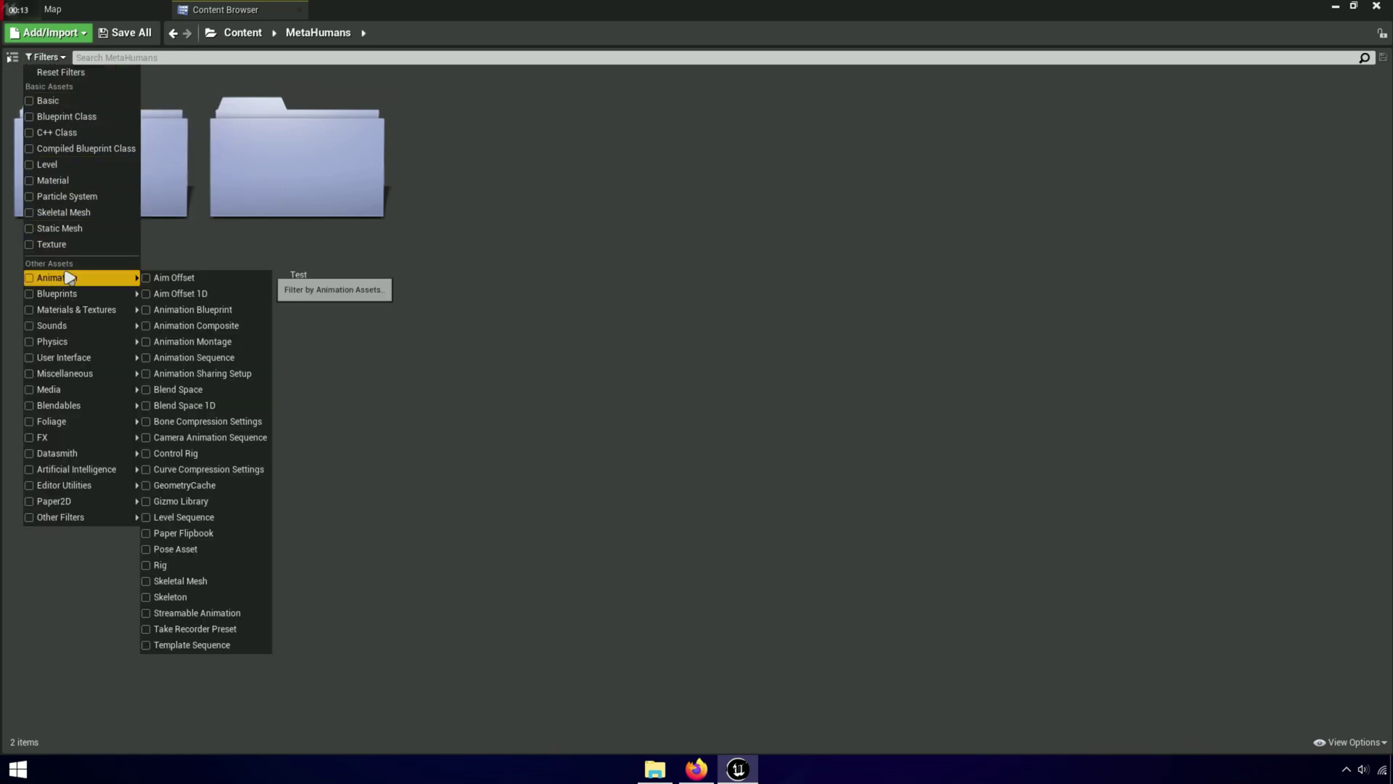
left_click(170, 596)
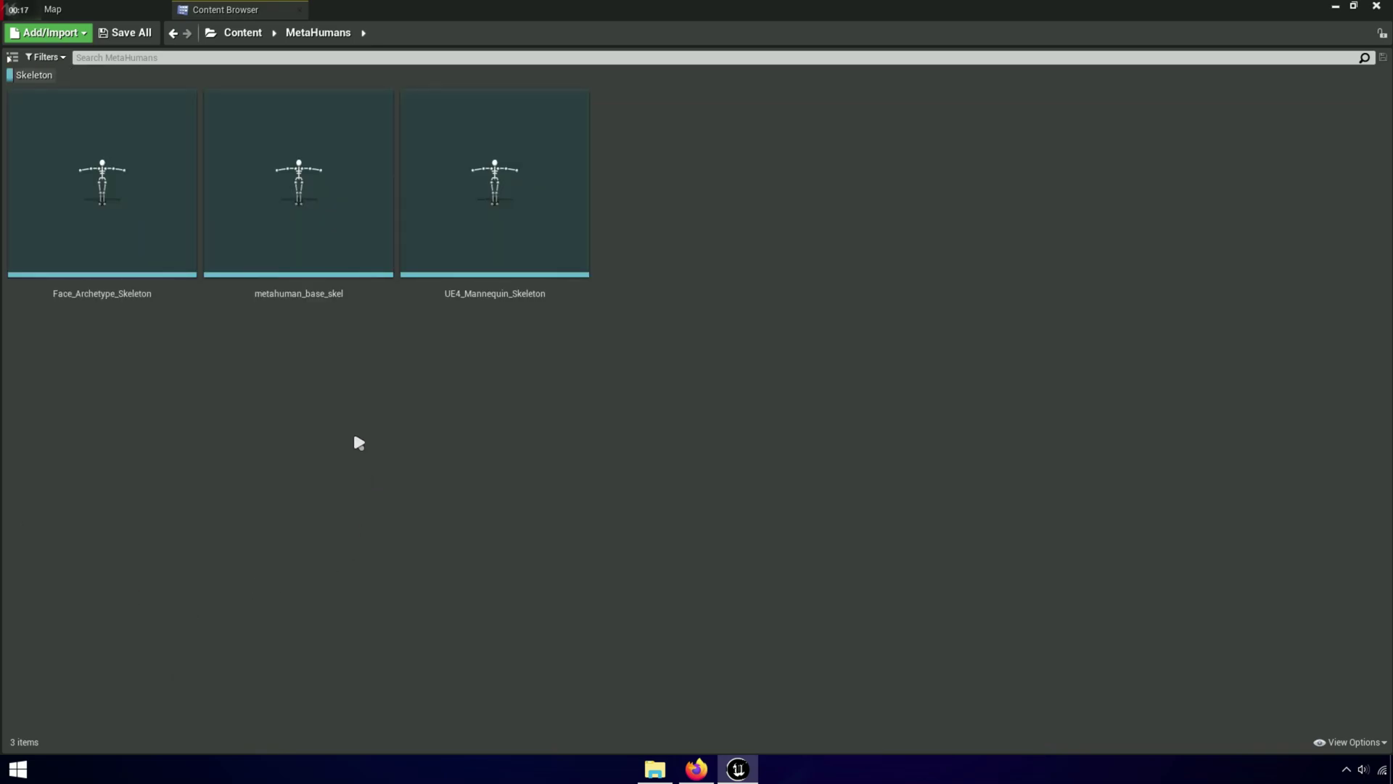
Step: Open the metahuman_base_skel skeleton for editing, leaving its name as it is
left_click(292, 297)
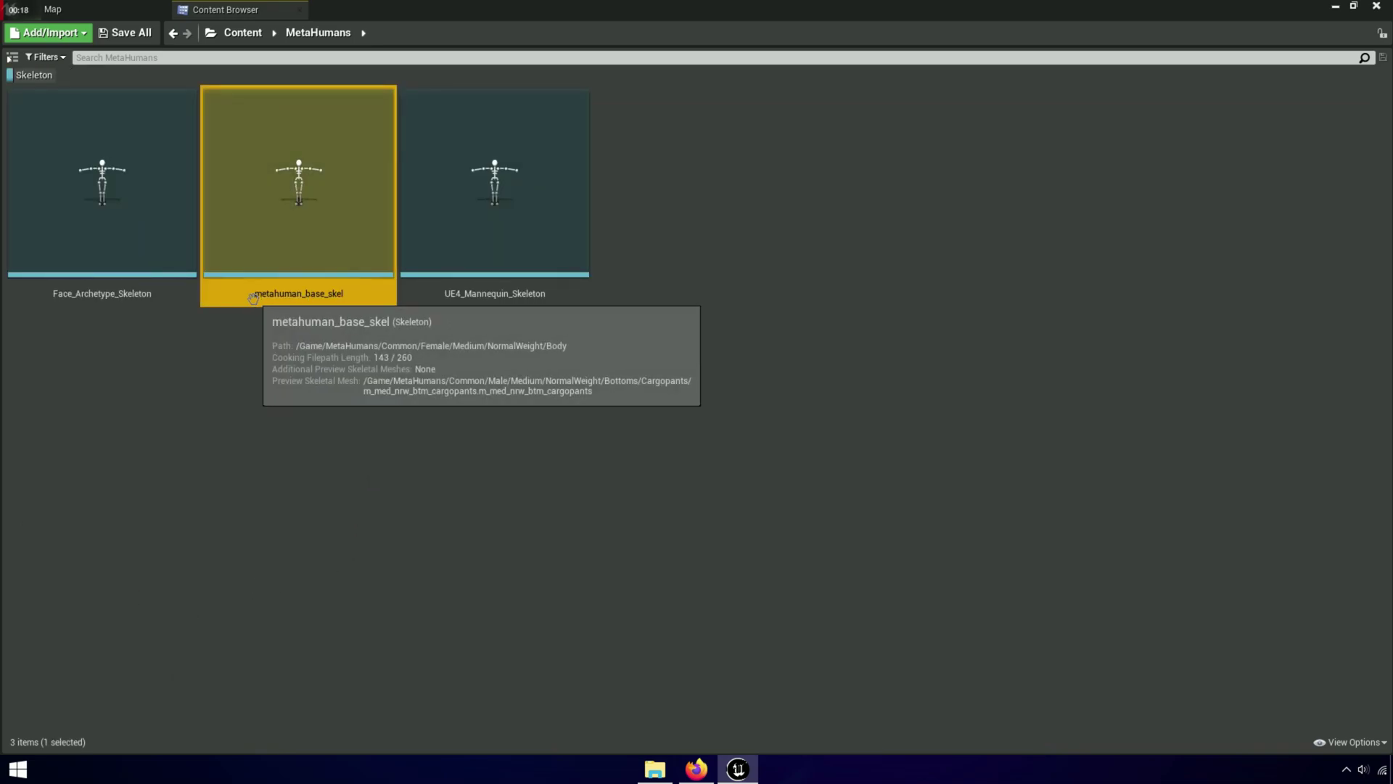
left_click(306, 295)
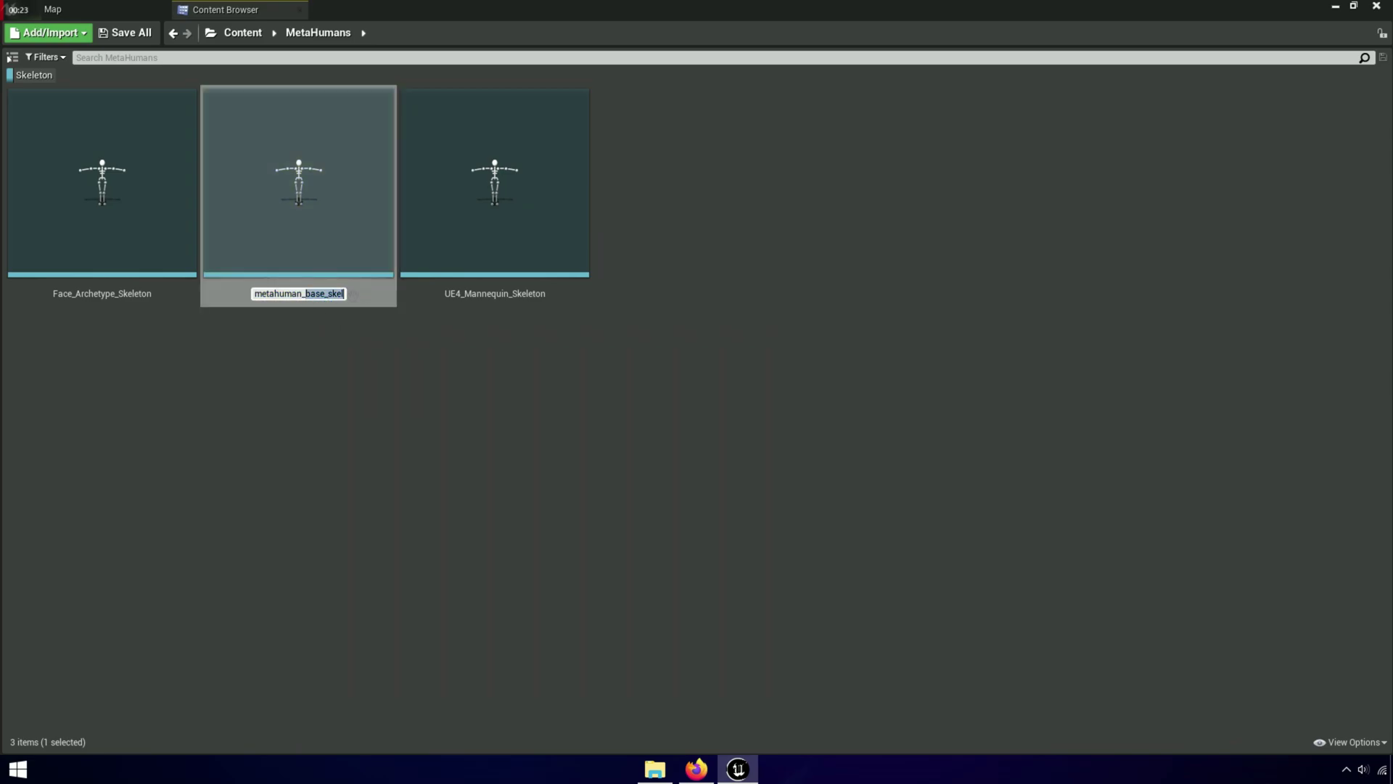
key("Escape")
double_click(304, 271)
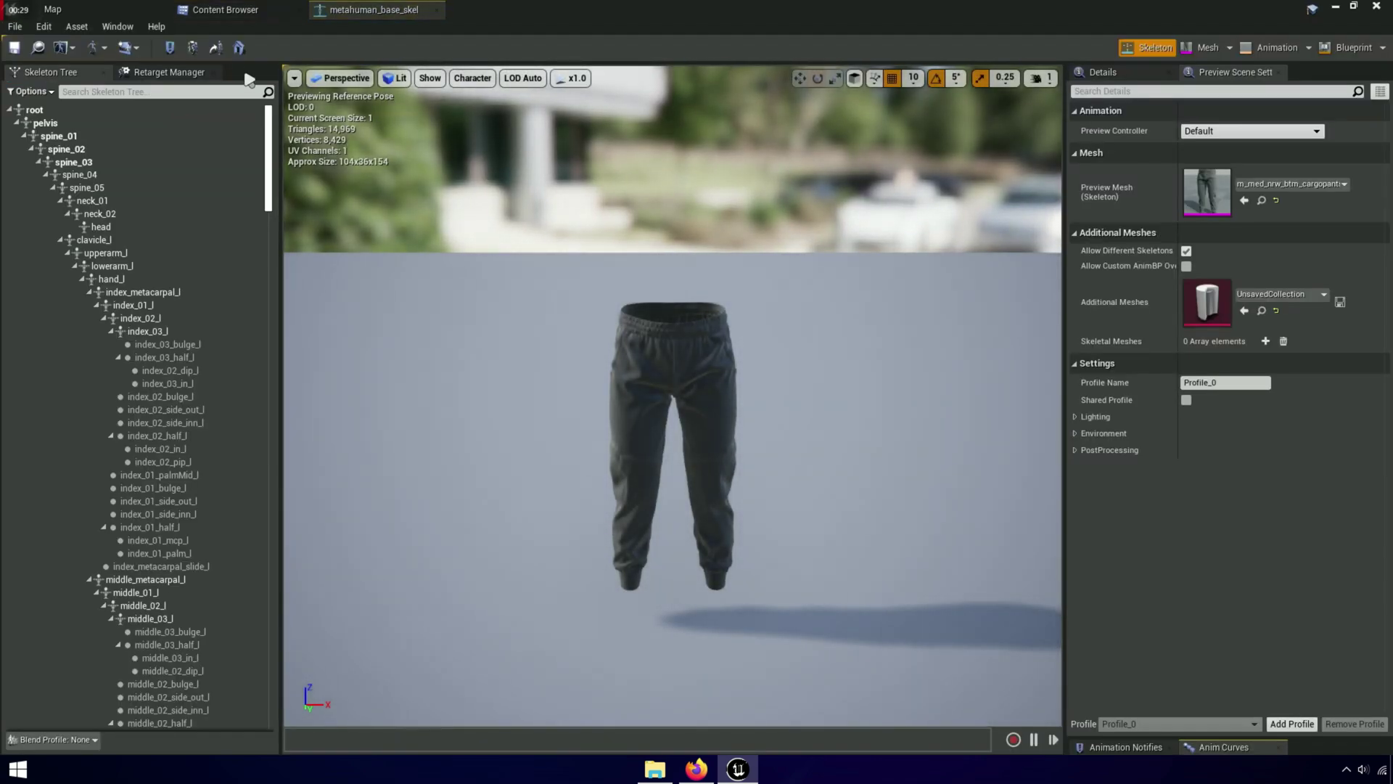
Step: Open the retargeting setup of metahuman_base_skel and assign the Humanoid rig to the skeleton
left_click(193, 48)
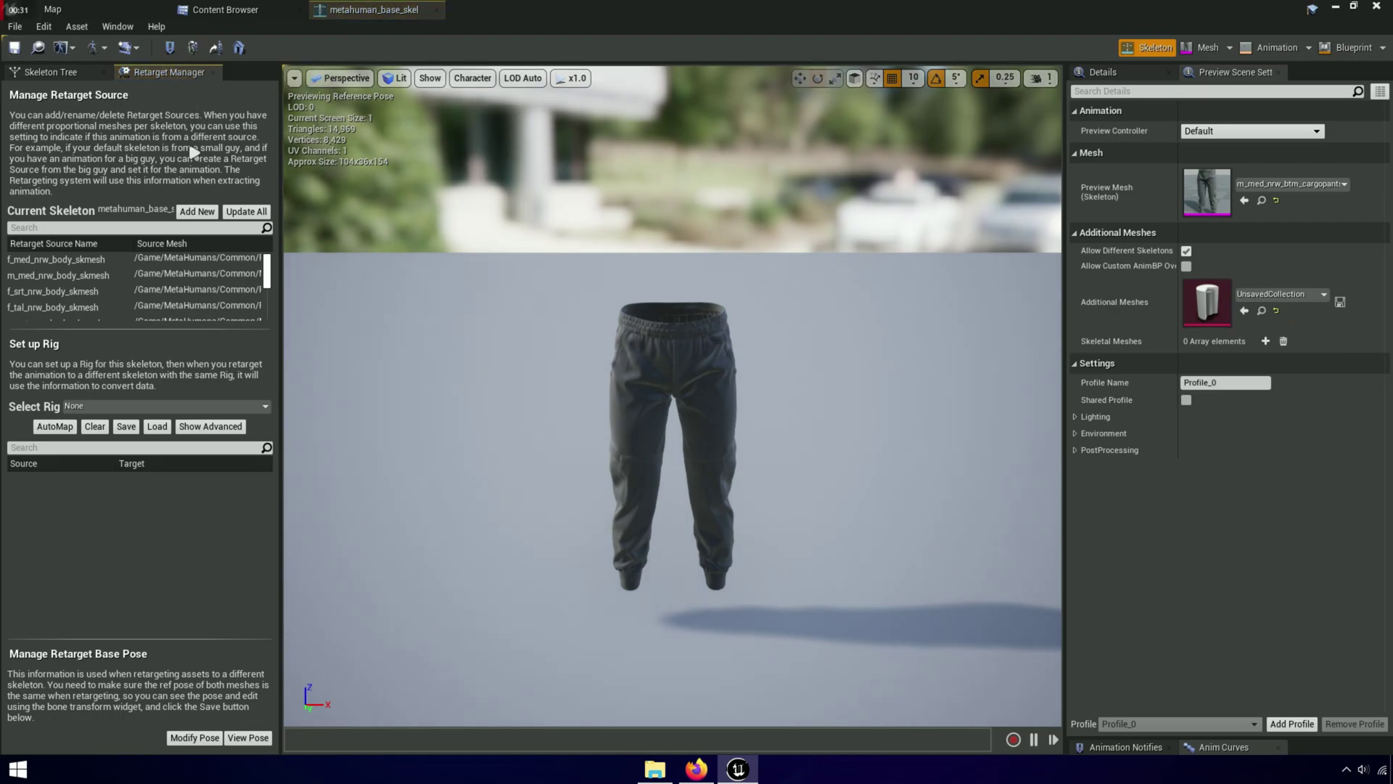
left_click(149, 407)
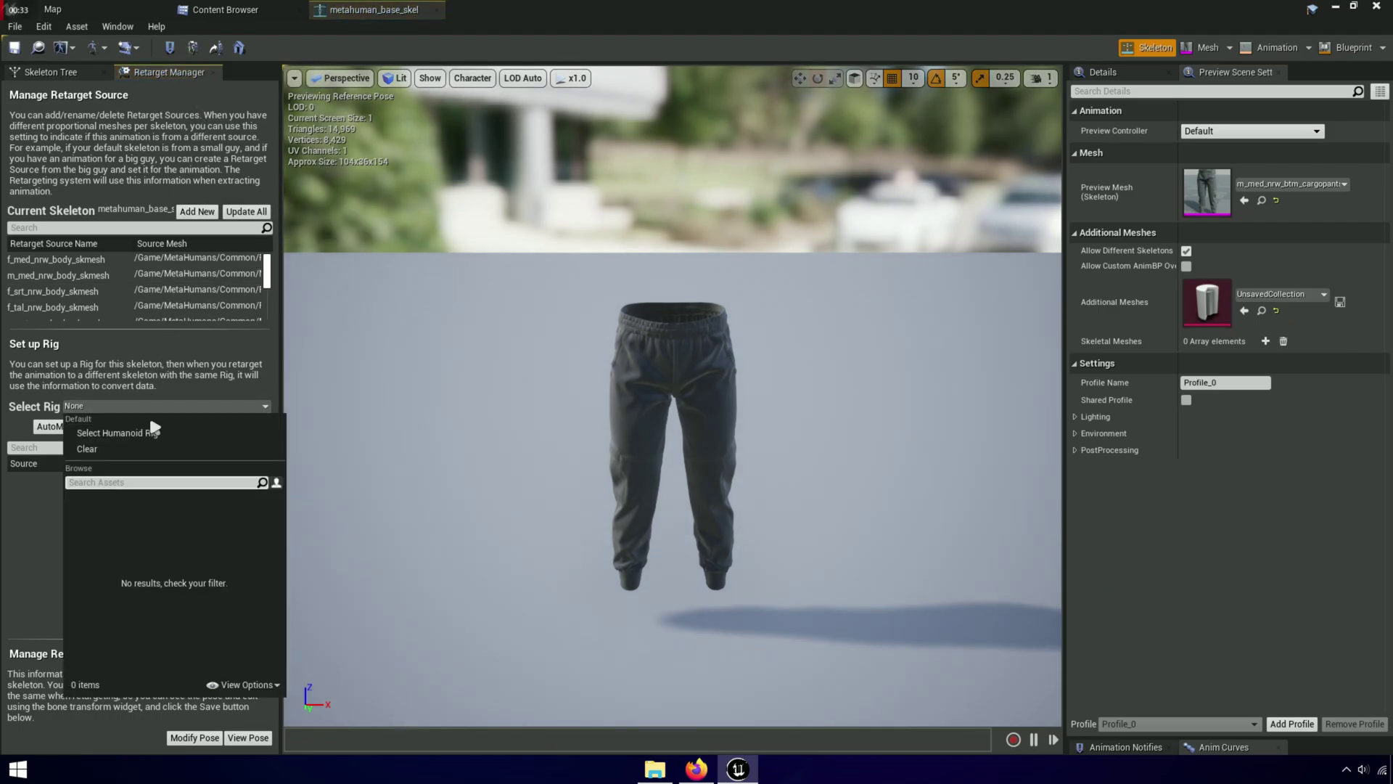
left_click(190, 435)
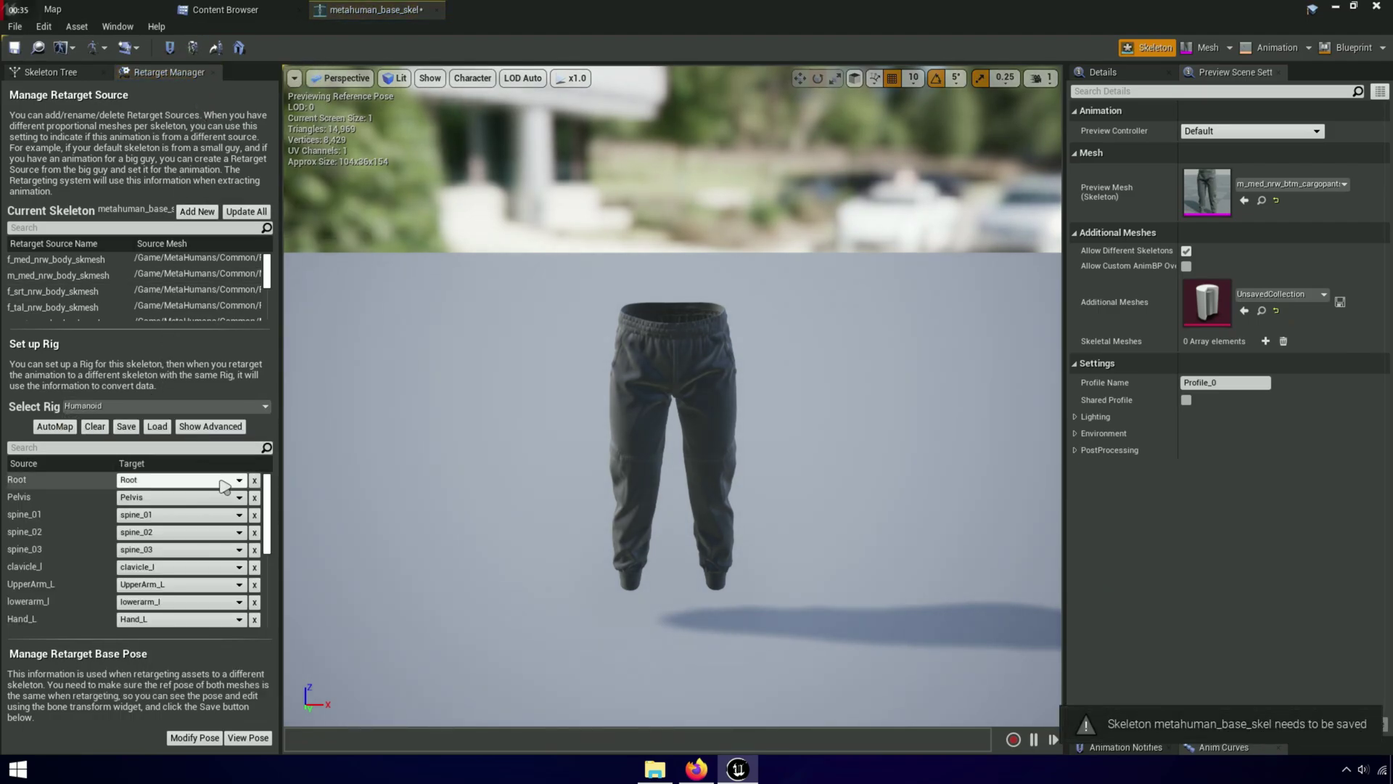
Step: Show the bone names over the preview mesh in the viewport
left_click(467, 84)
mouse_move(470, 144)
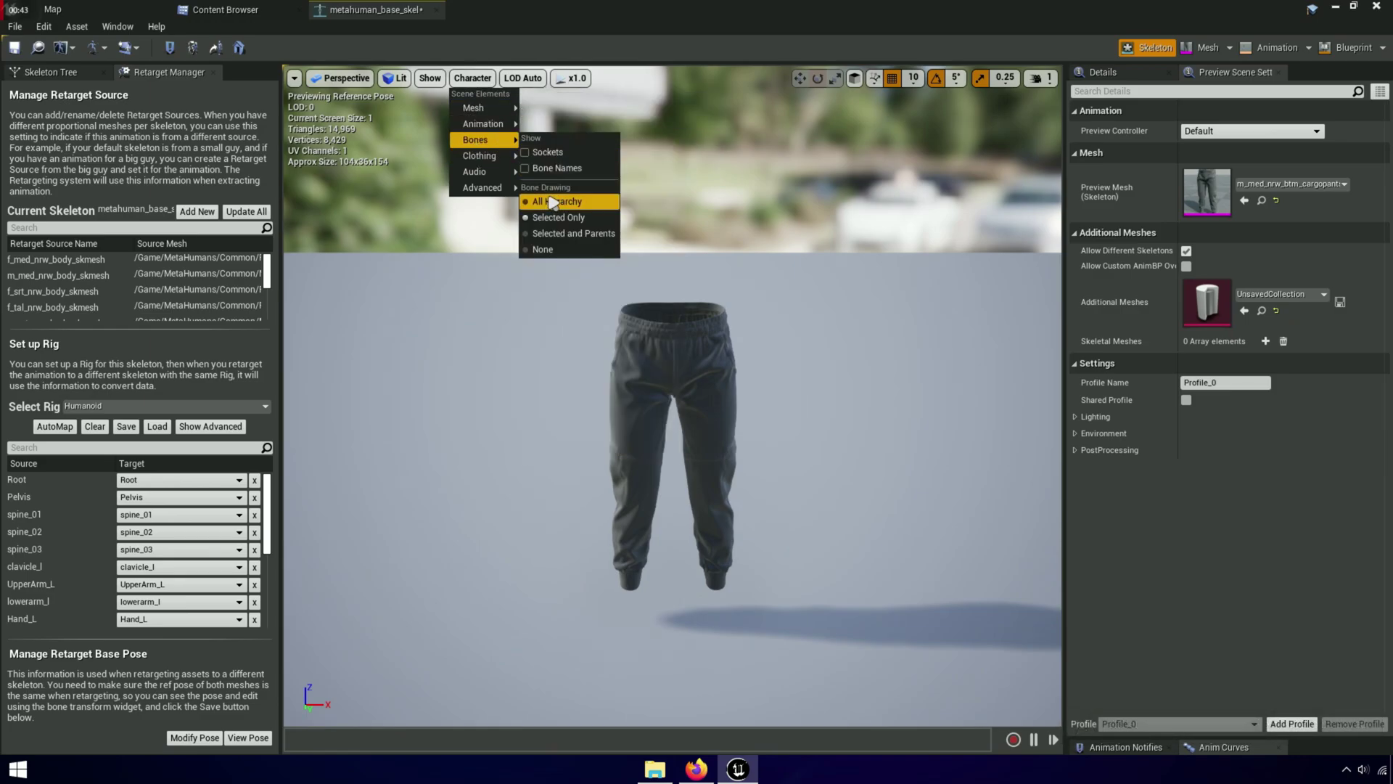
left_click(583, 173)
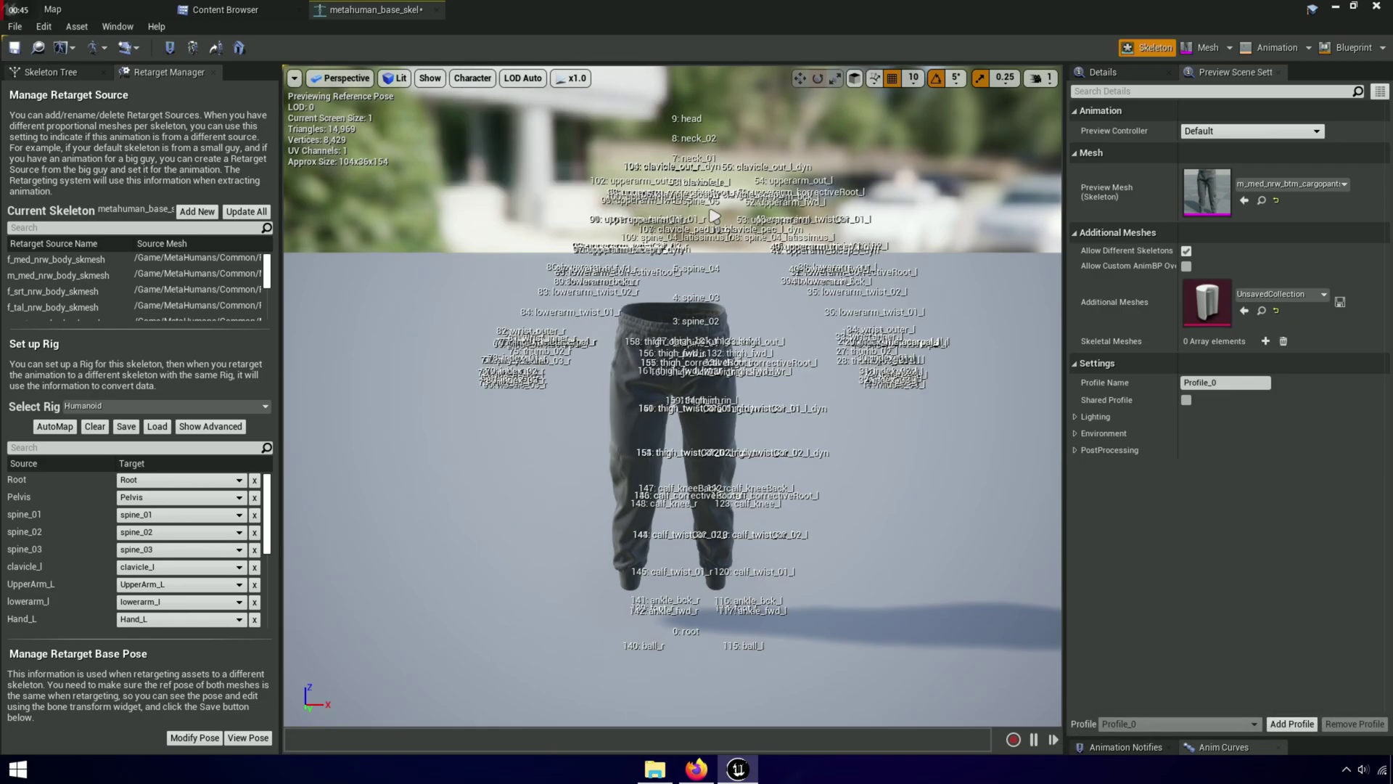
scroll(719, 212, "up", 3)
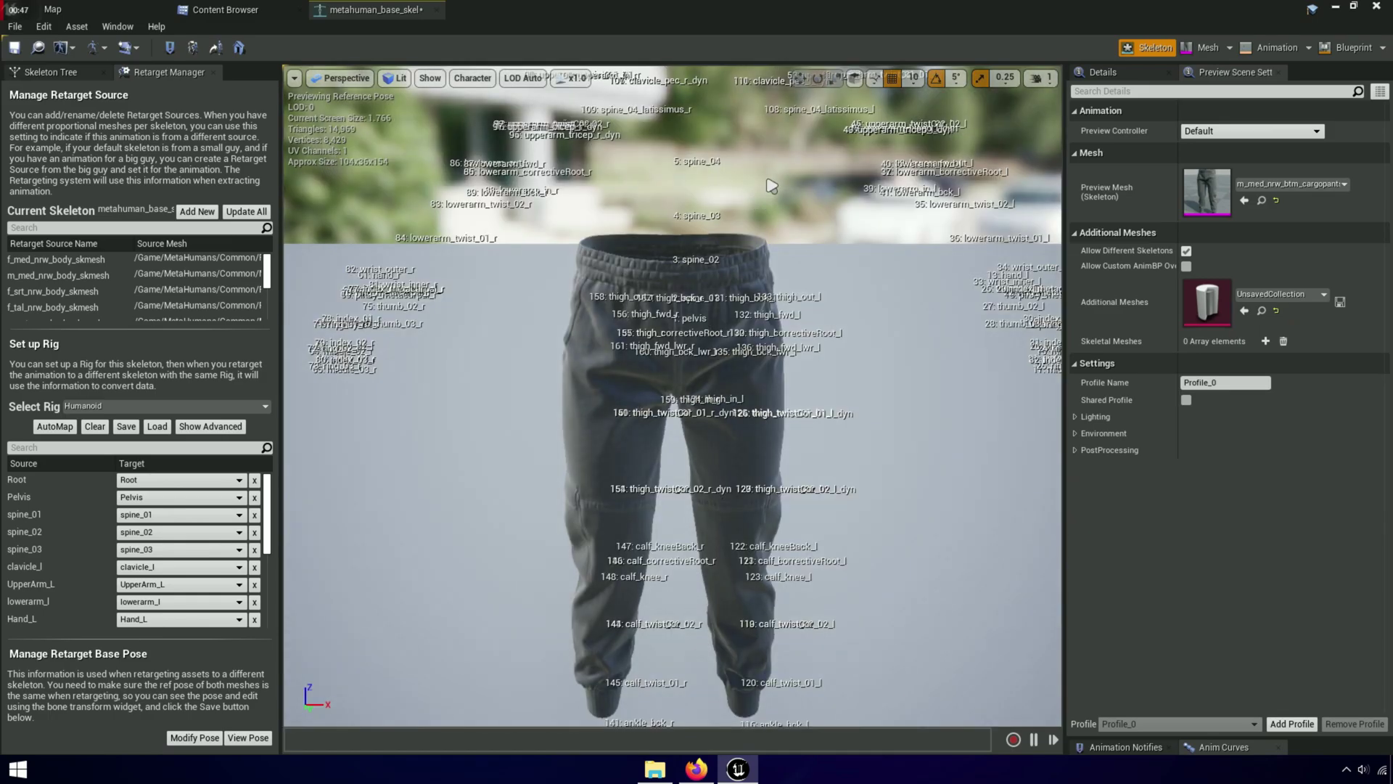
middle_click_drag(771, 186, 772, 130)
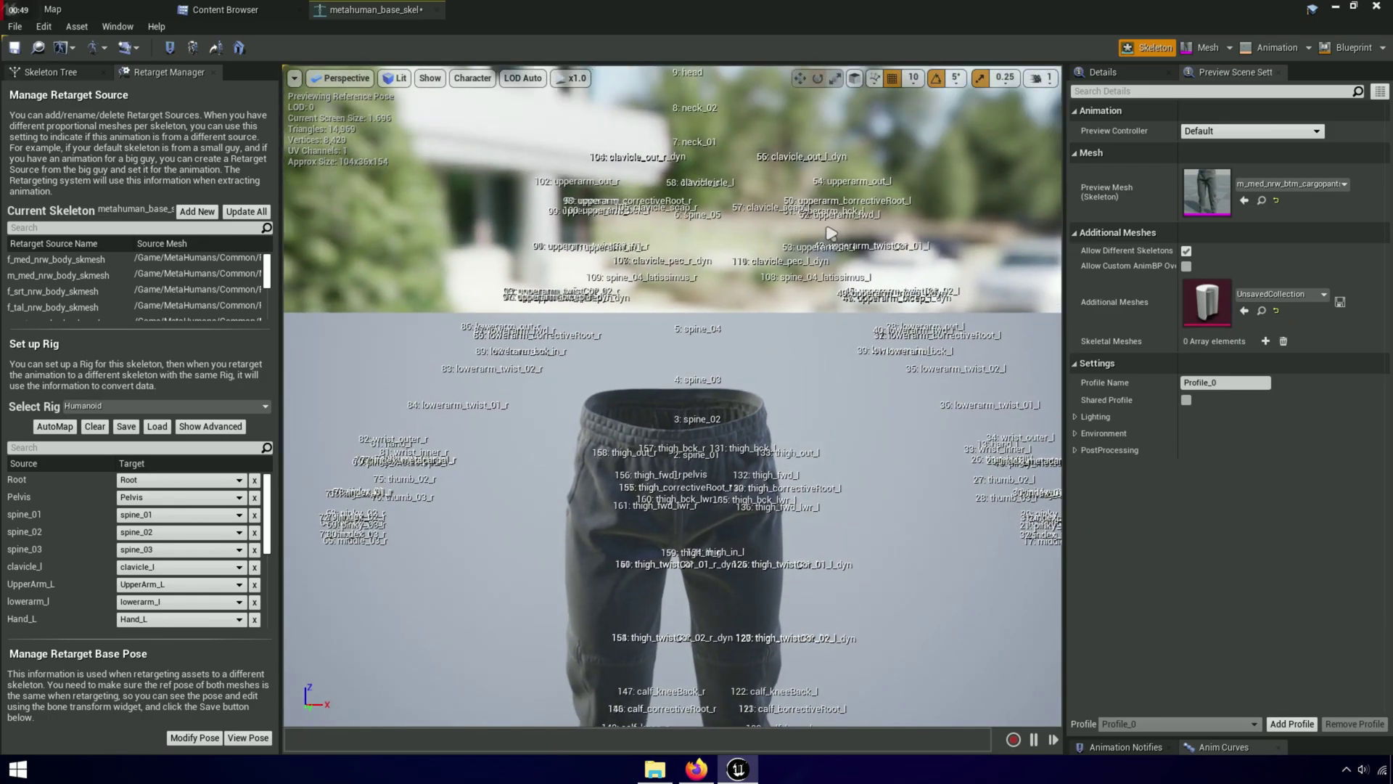
Step: Set the skeleton's preview mesh to m_med_nrw_body_preview
left_click_drag(1065, 217, 833, 217)
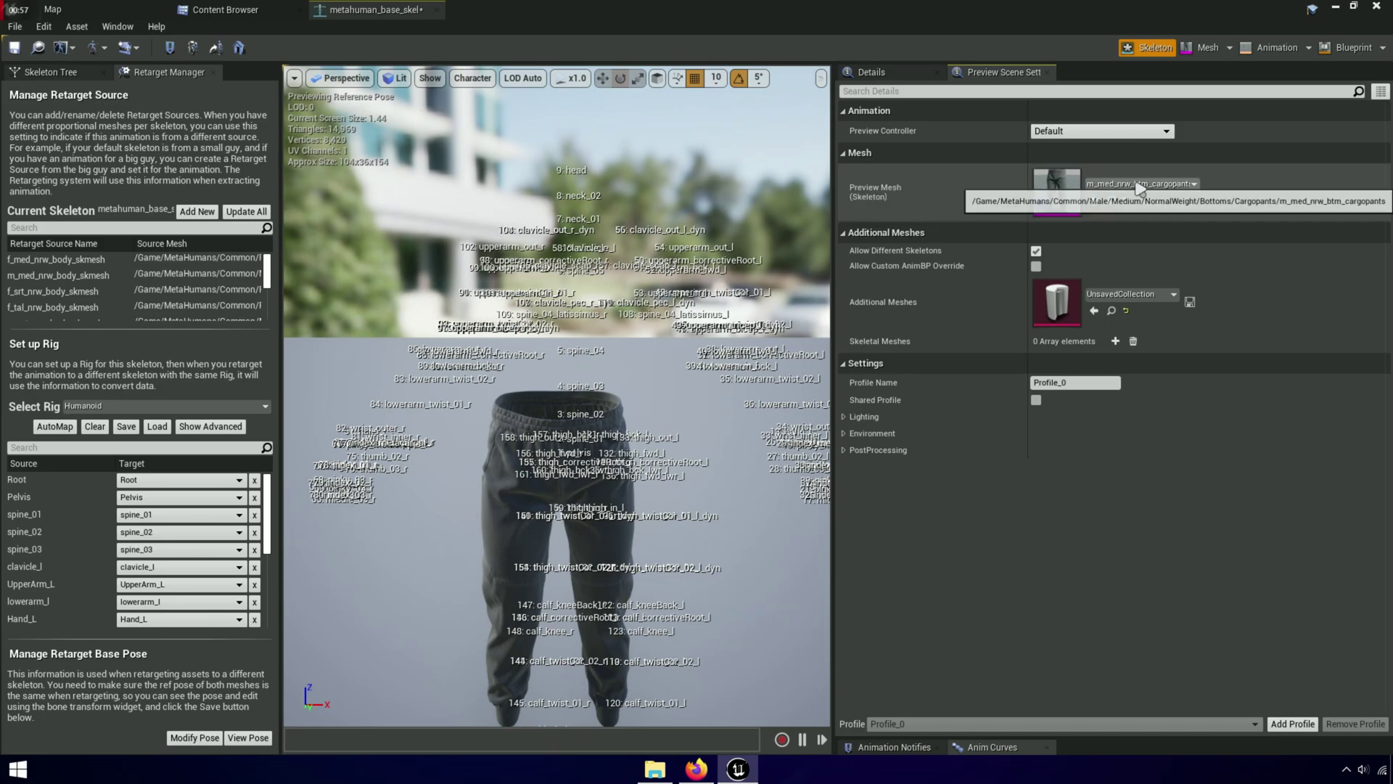
left_click(1161, 183)
mouse_move(1181, 386)
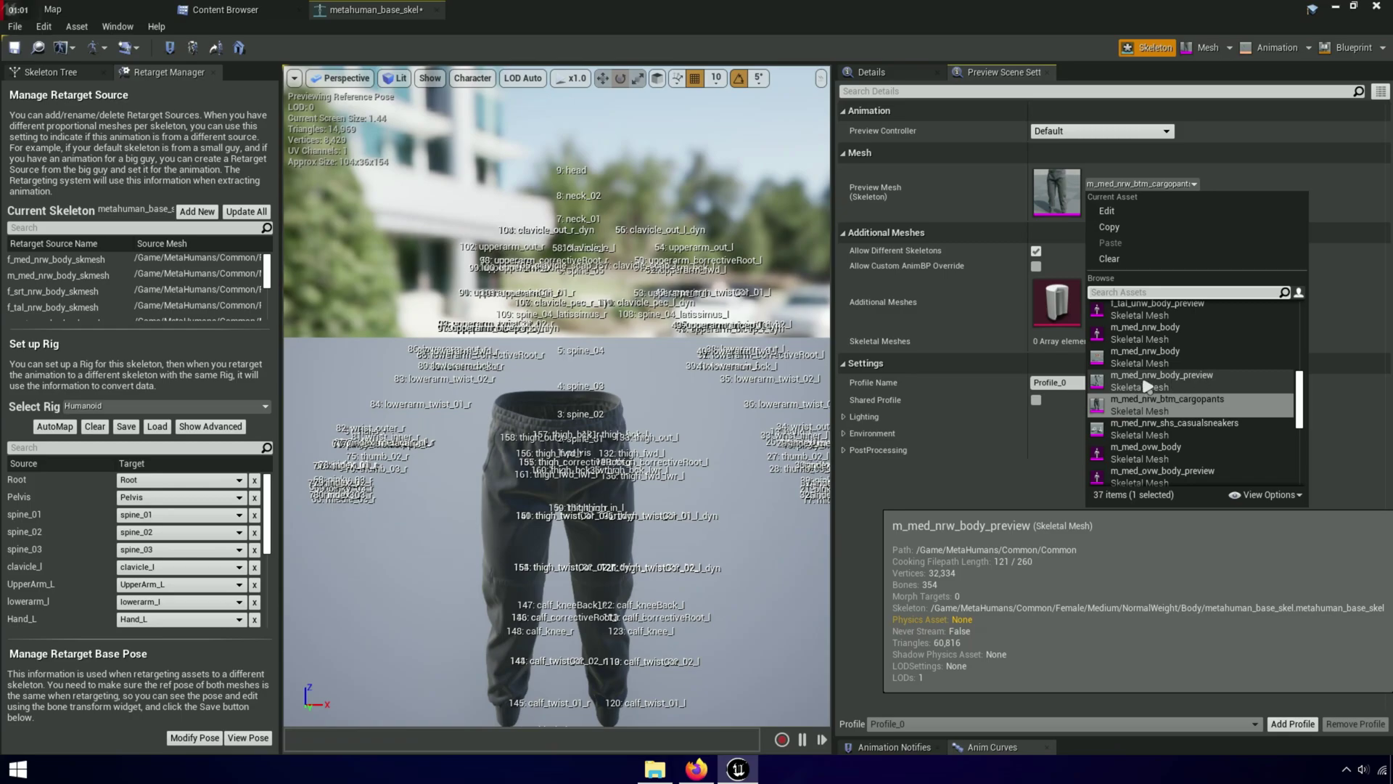
left_click(1137, 385)
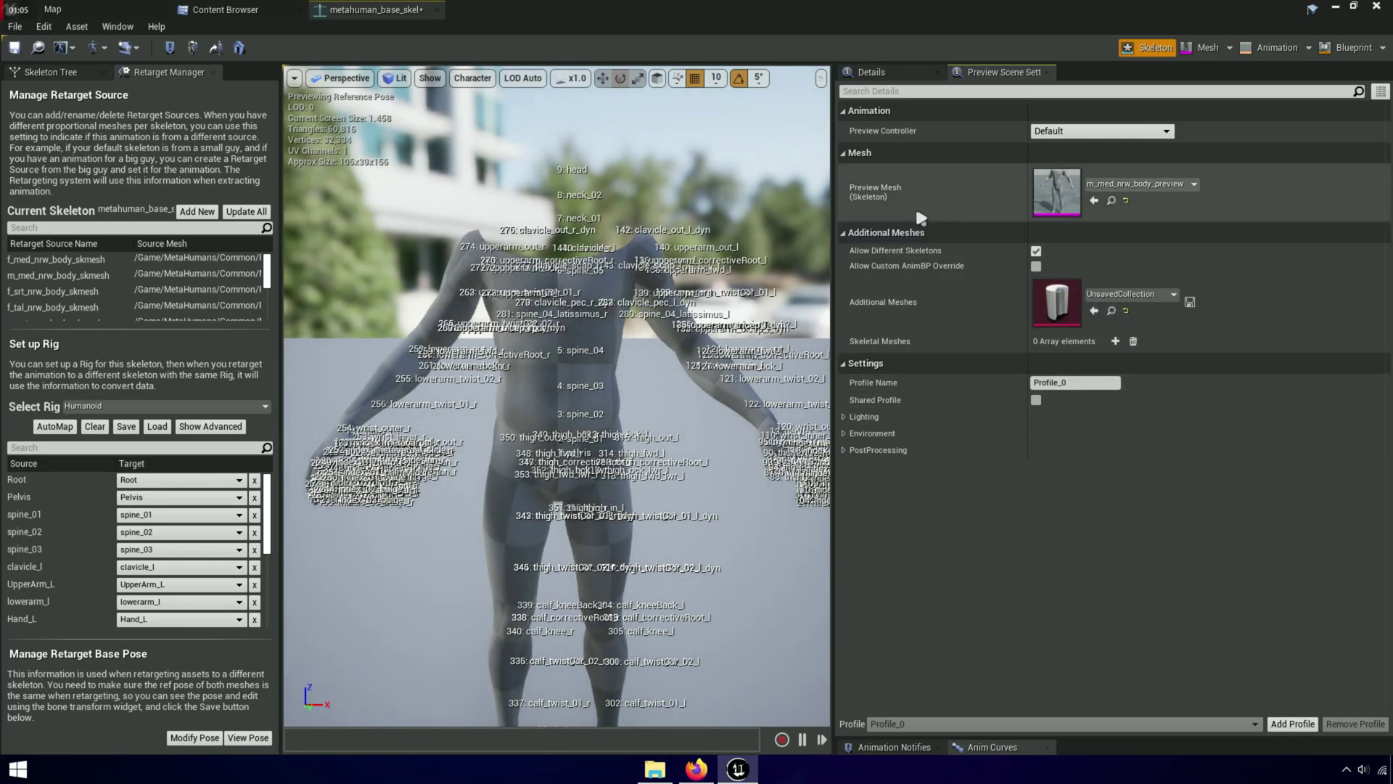
left_click_drag(833, 310, 1136, 315)
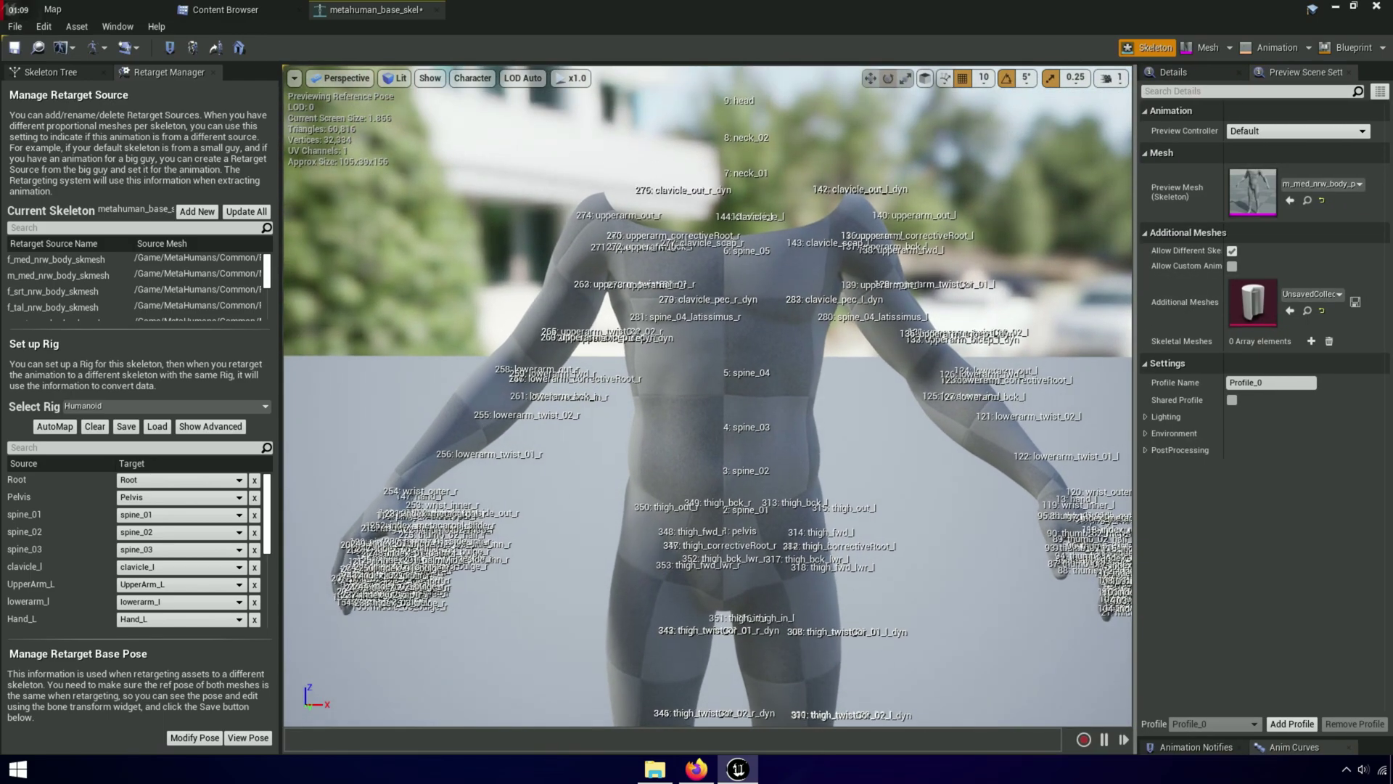
scroll(713, 472, "up", 2)
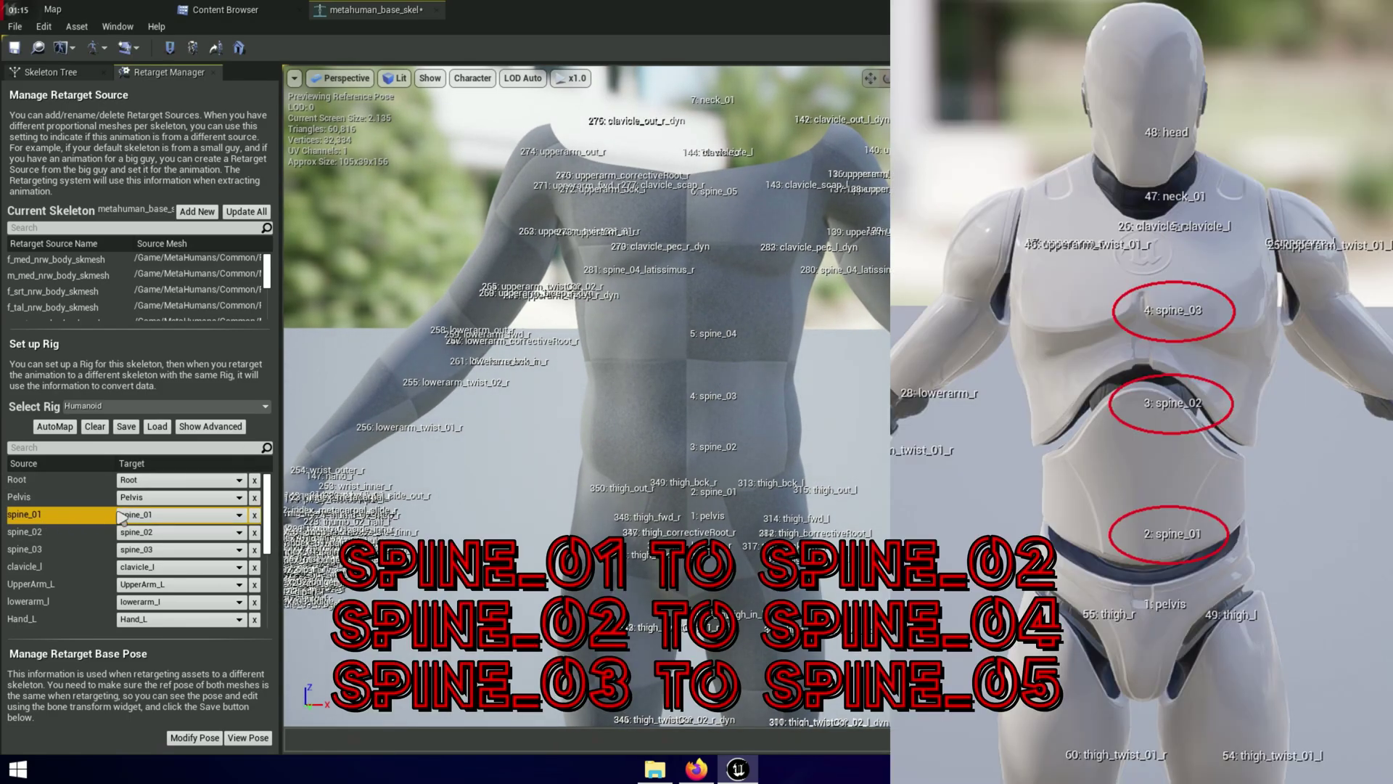
Step: Remap the rig's spine targets: spine_01 to spine_02, spine_02 to spine_04 and spine_03 to spine_05
left_click(166, 516)
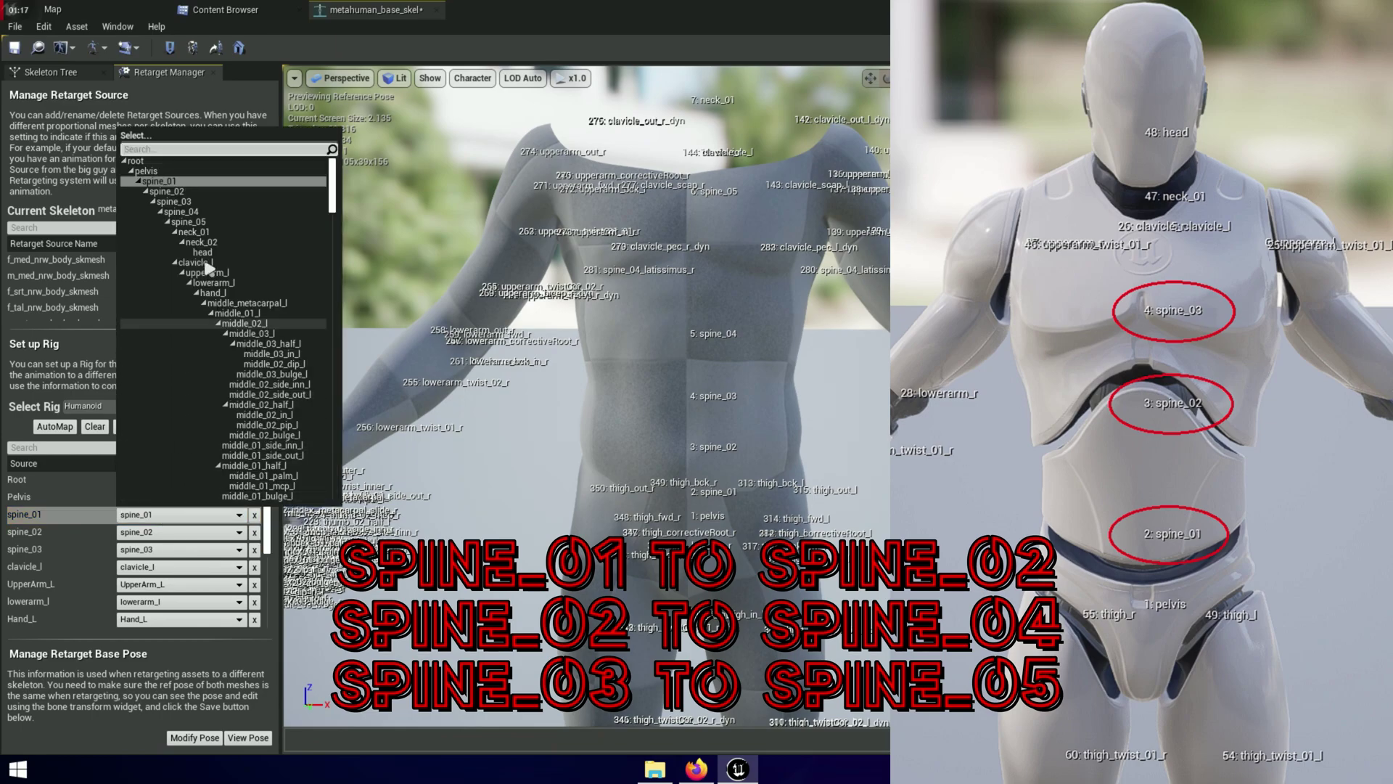
left_click(168, 192)
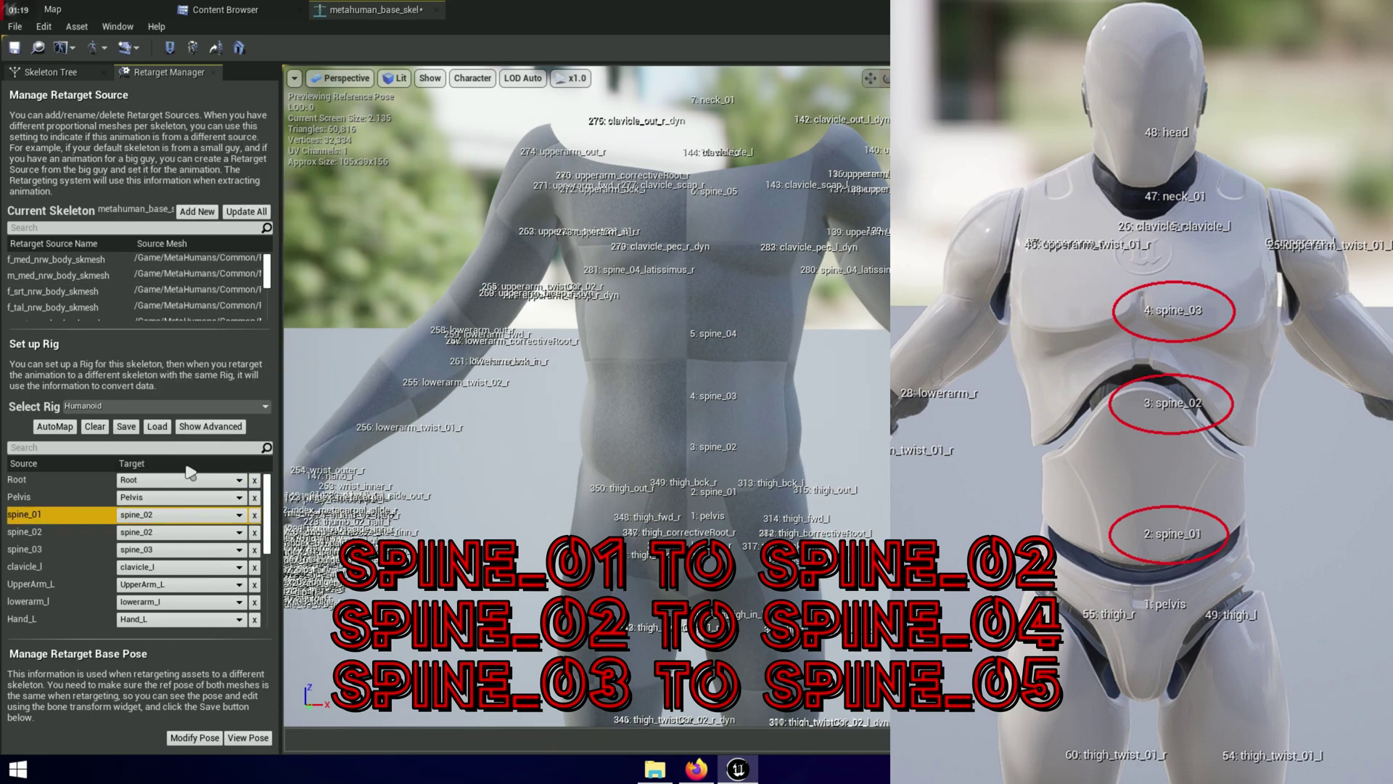
left_click(174, 537)
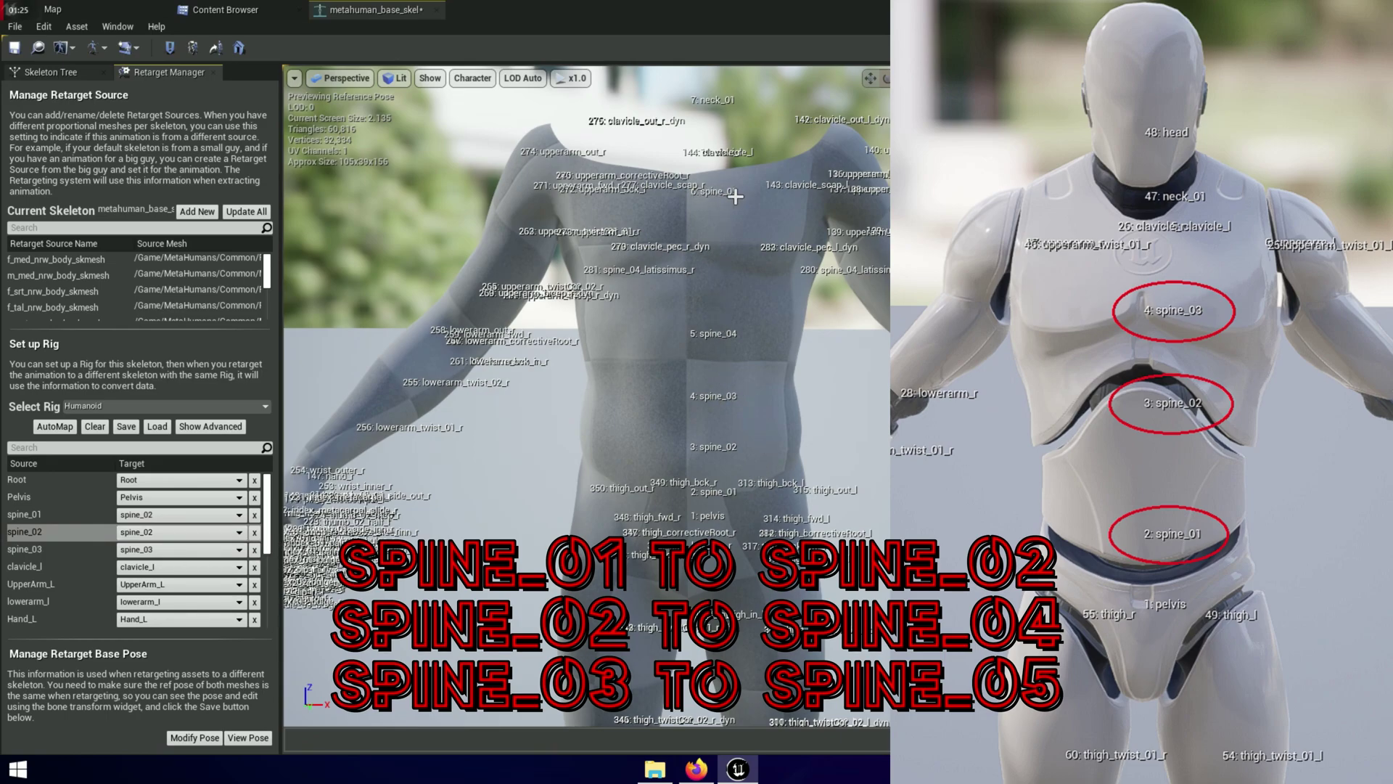
left_click(152, 532)
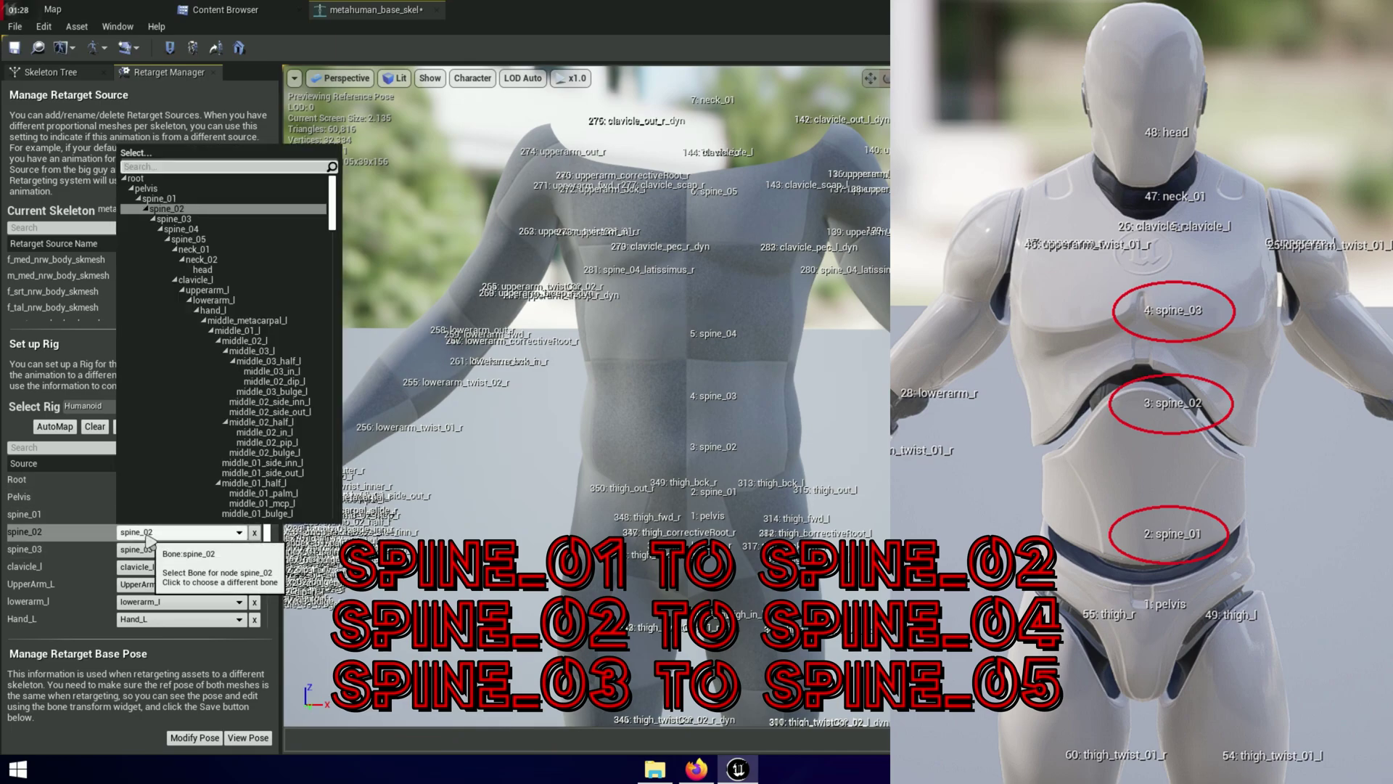
left_click(215, 226)
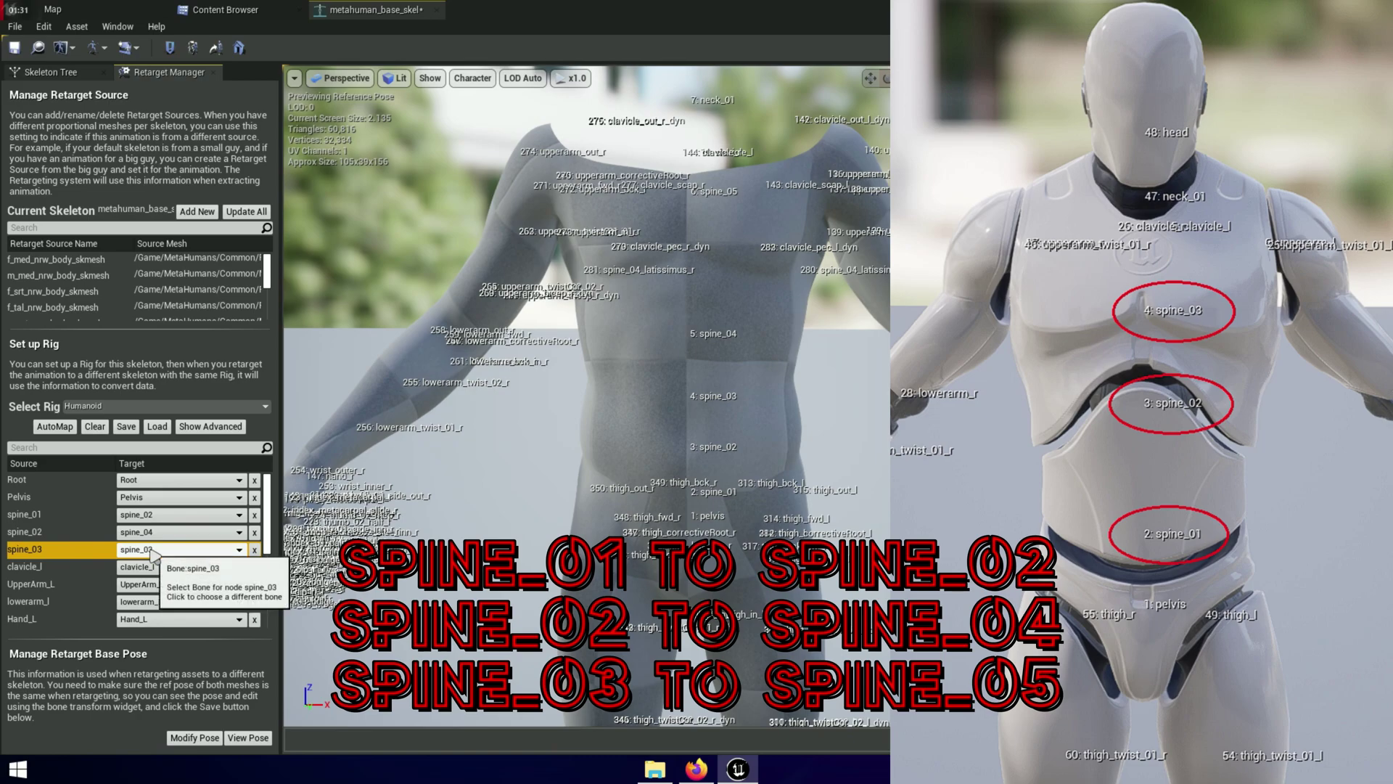
left_click(141, 549)
left_click(190, 257)
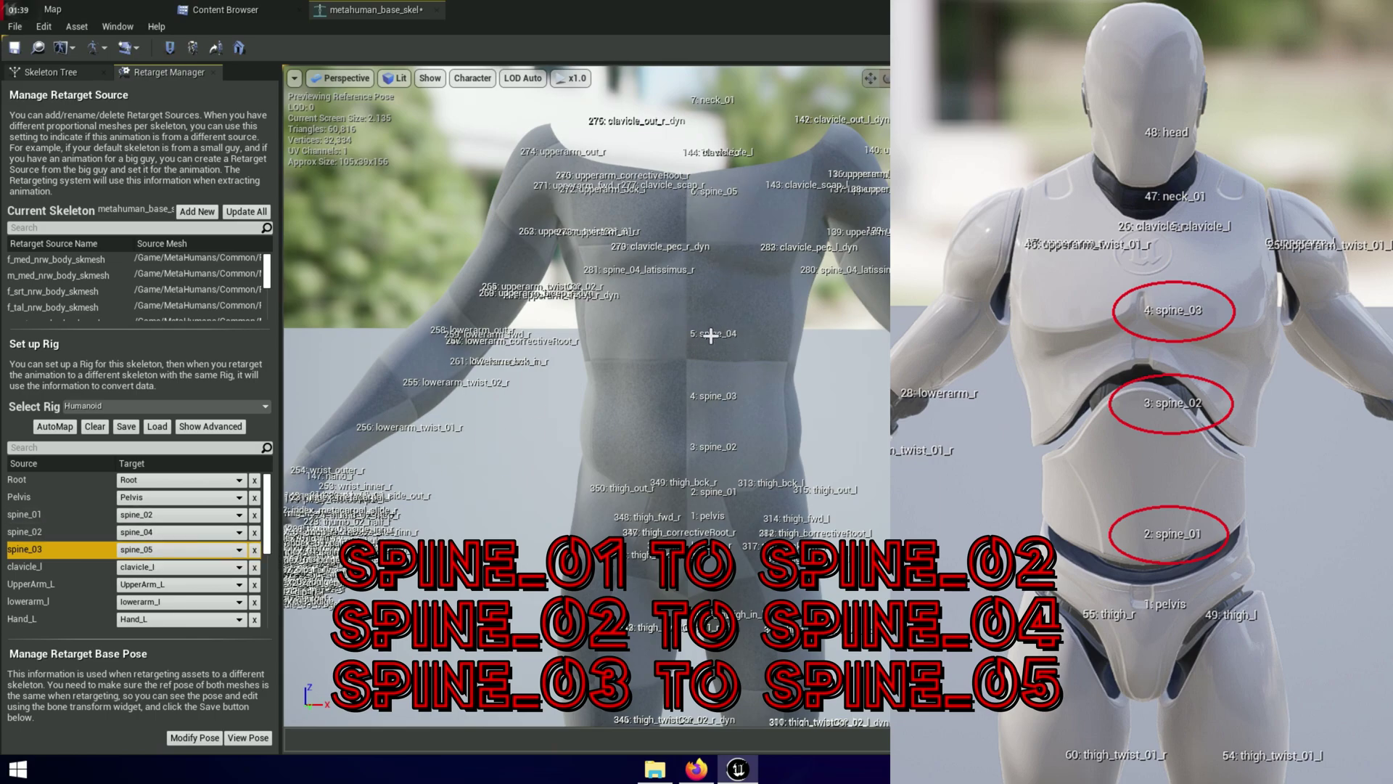
left_click(52, 519)
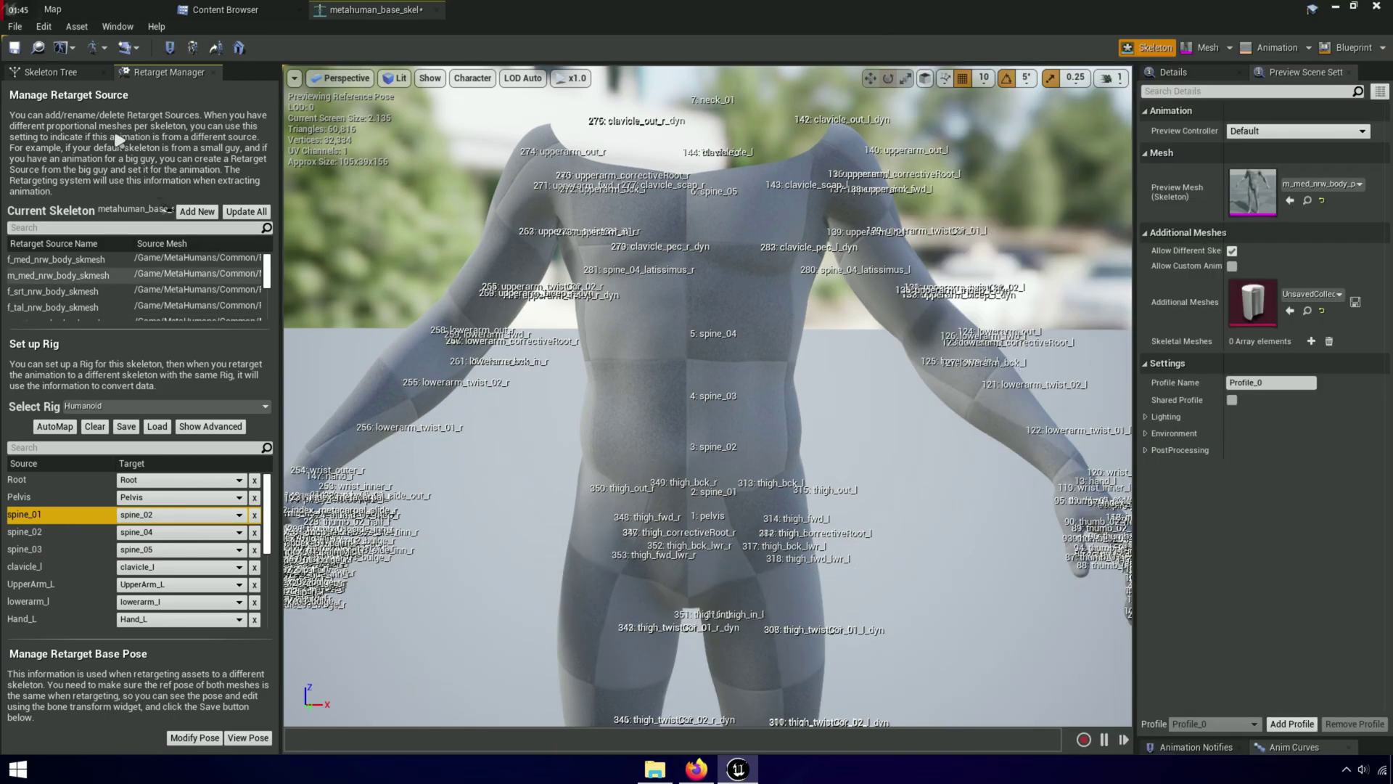
Step: Show the retargeting options in the skeleton tree and recursively set translation retargeting to Skeleton from the root bone down
left_click(49, 73)
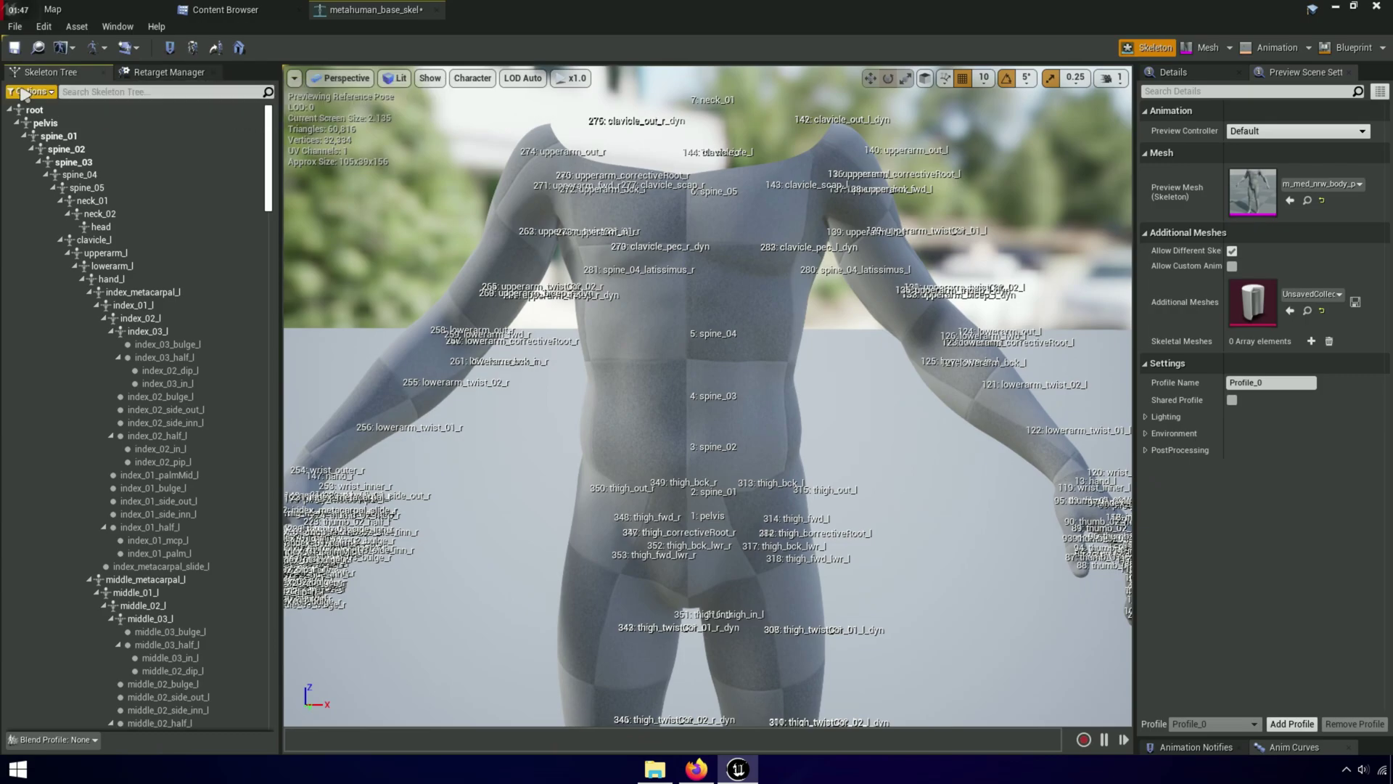
left_click(31, 91)
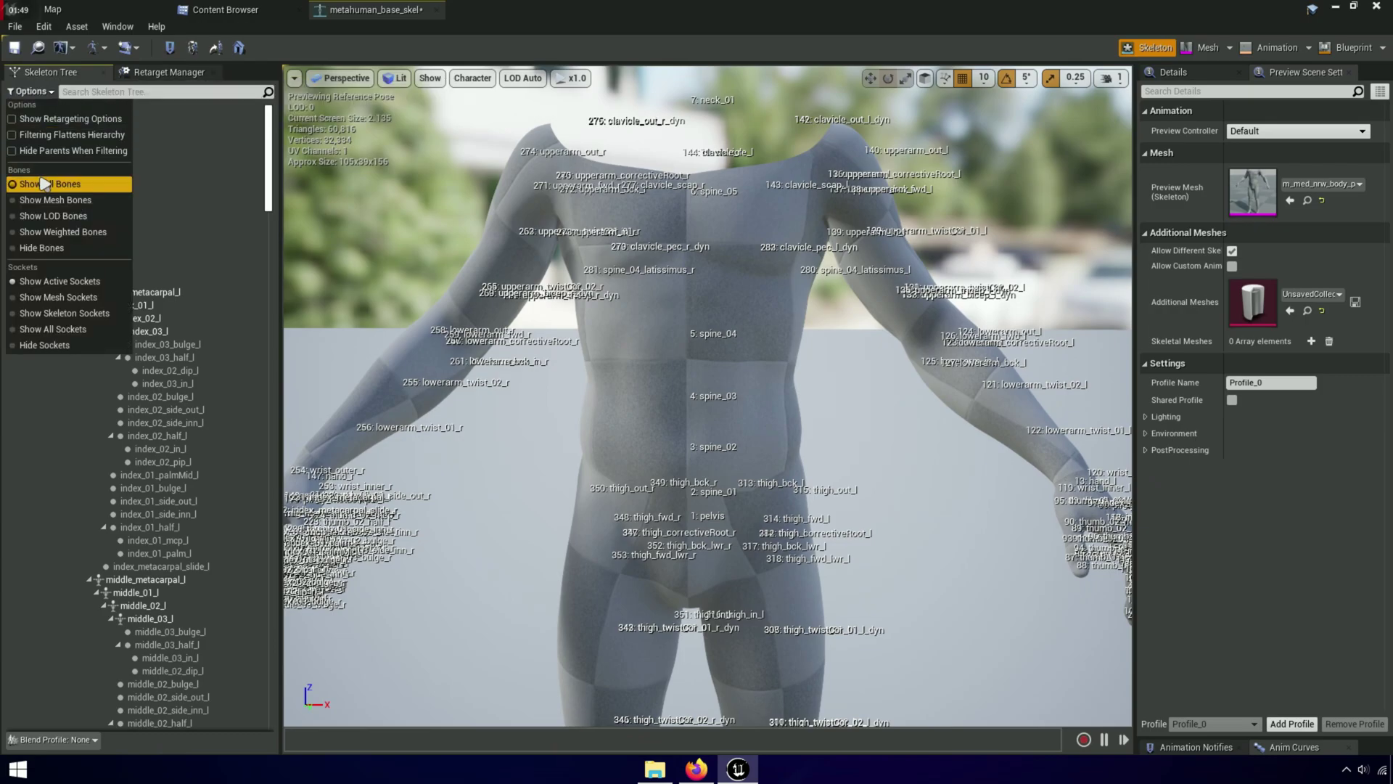
left_click(70, 119)
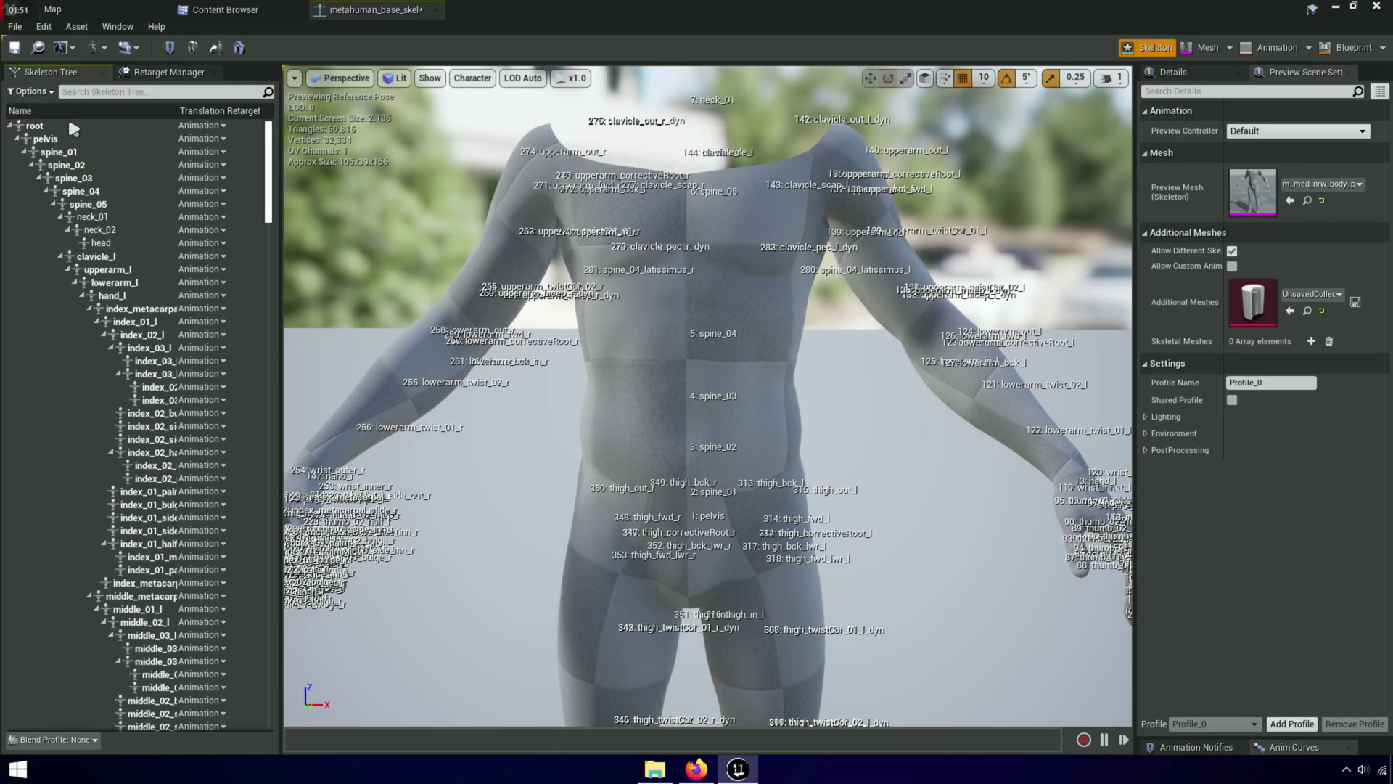
right_click(243, 123)
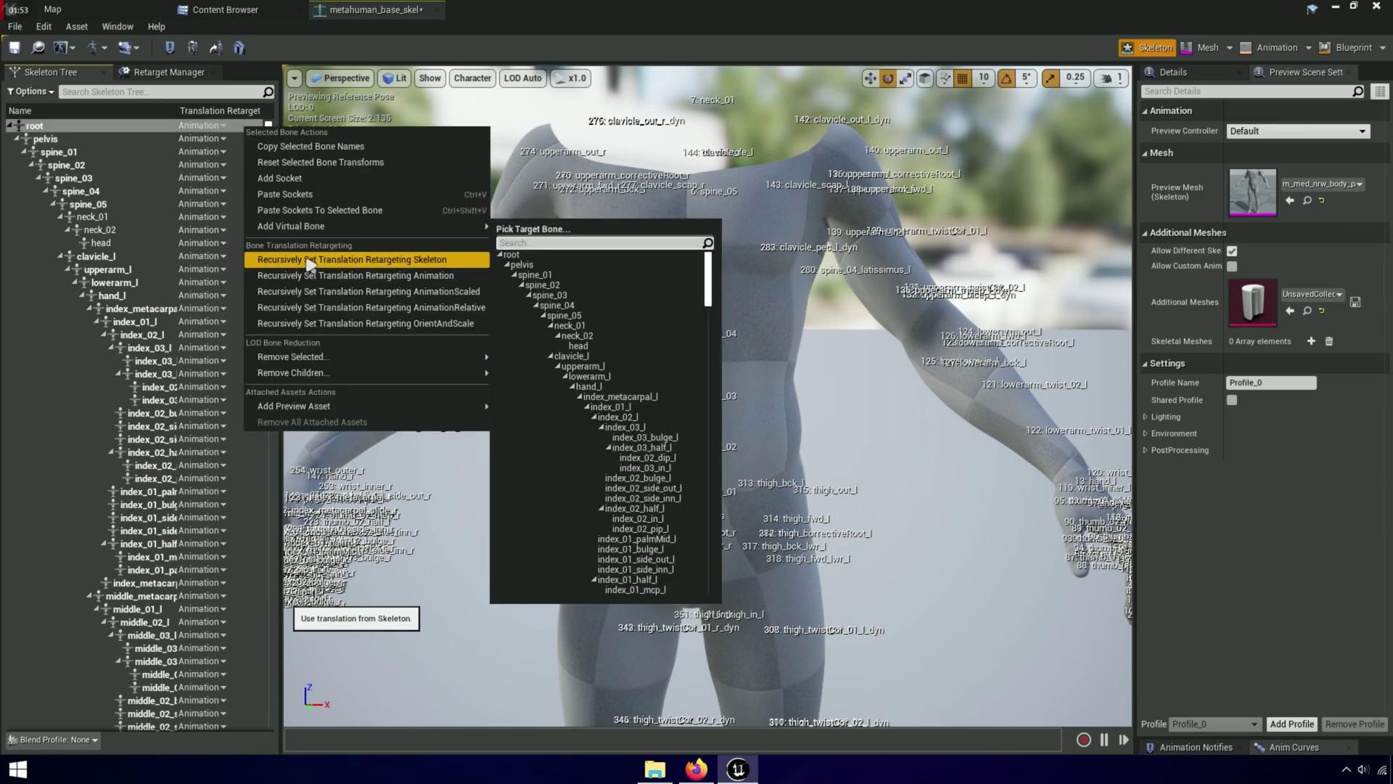
left_click(301, 261)
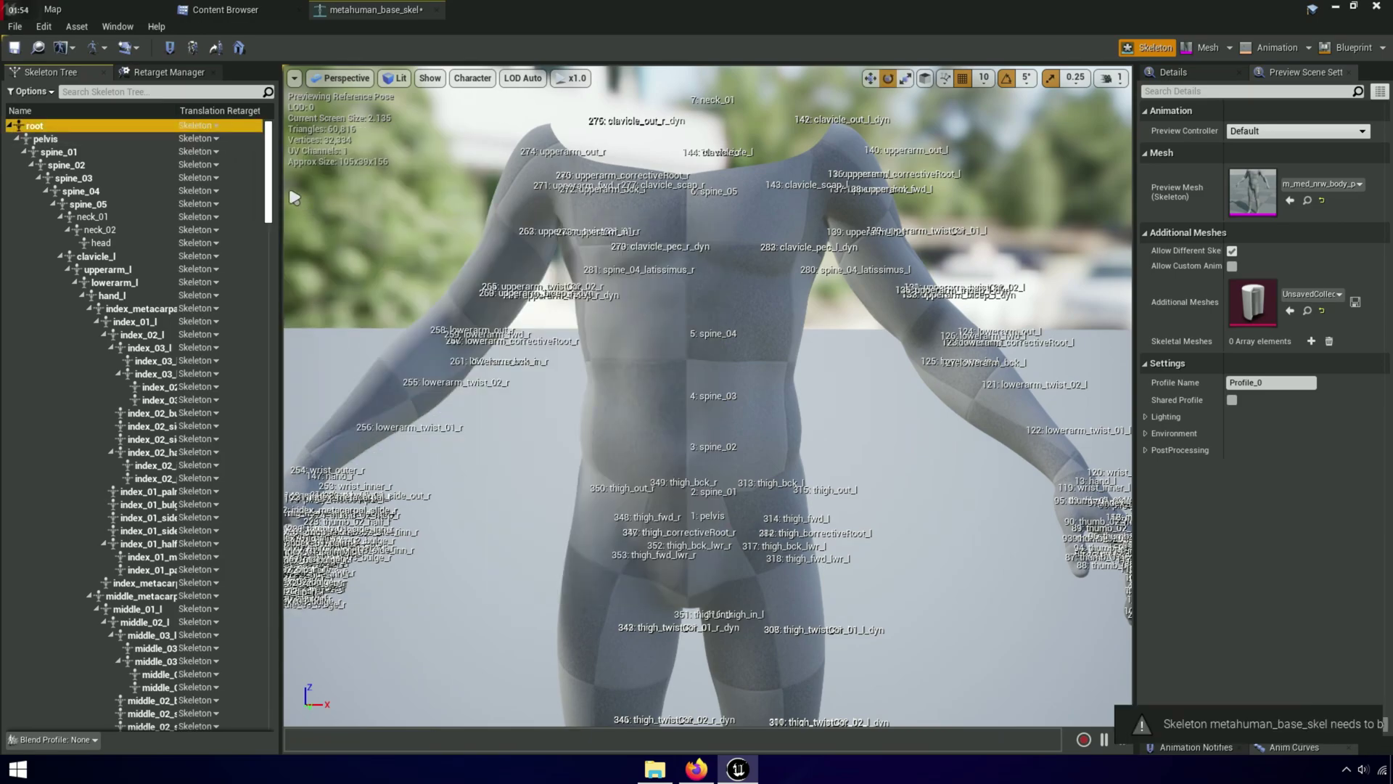
Step: Set the translation retargeting of the root and pelvis bones to Animation and check the rest of the bone list
left_click(205, 128)
left_click(210, 144)
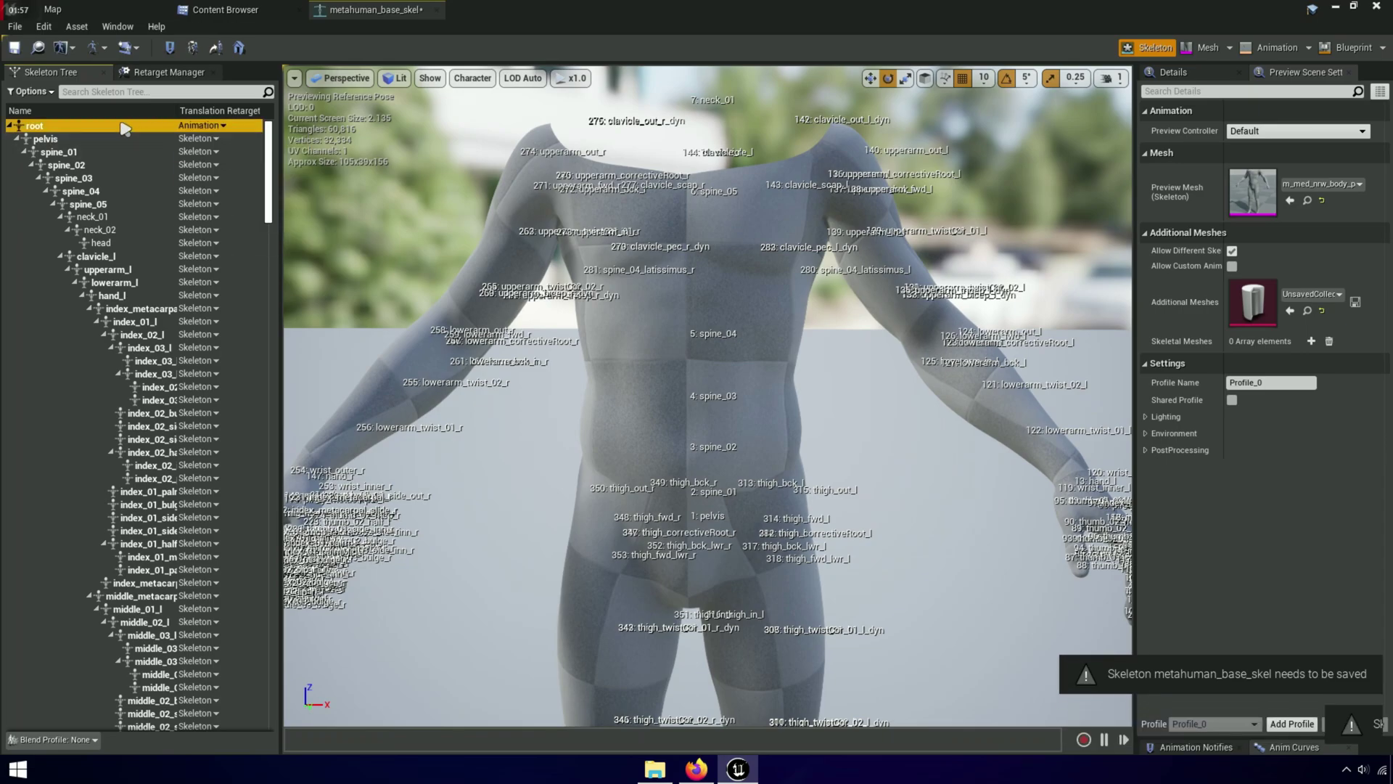
left_click(49, 139)
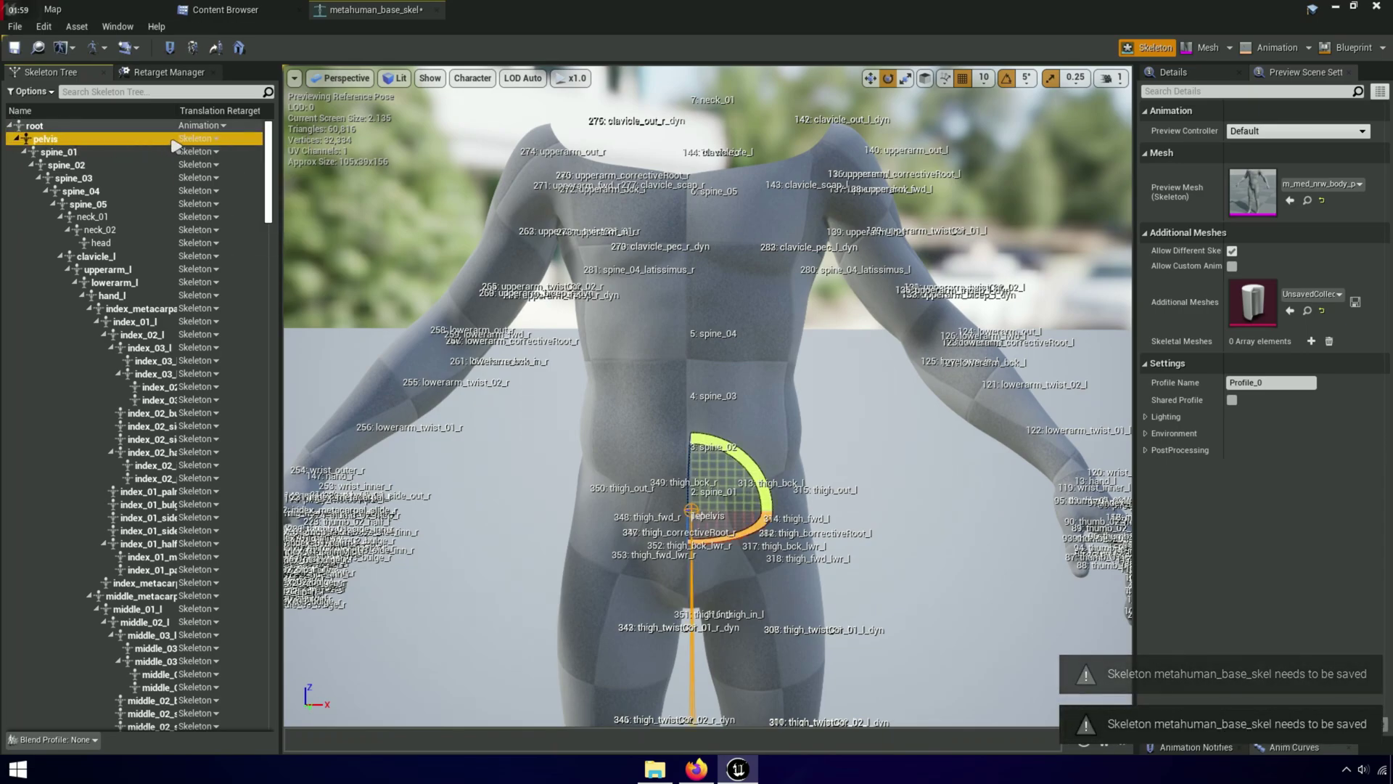
left_click(201, 139)
left_click(201, 165)
scroll(274, 180, "down", 1)
scroll(274, 180, "down", 15)
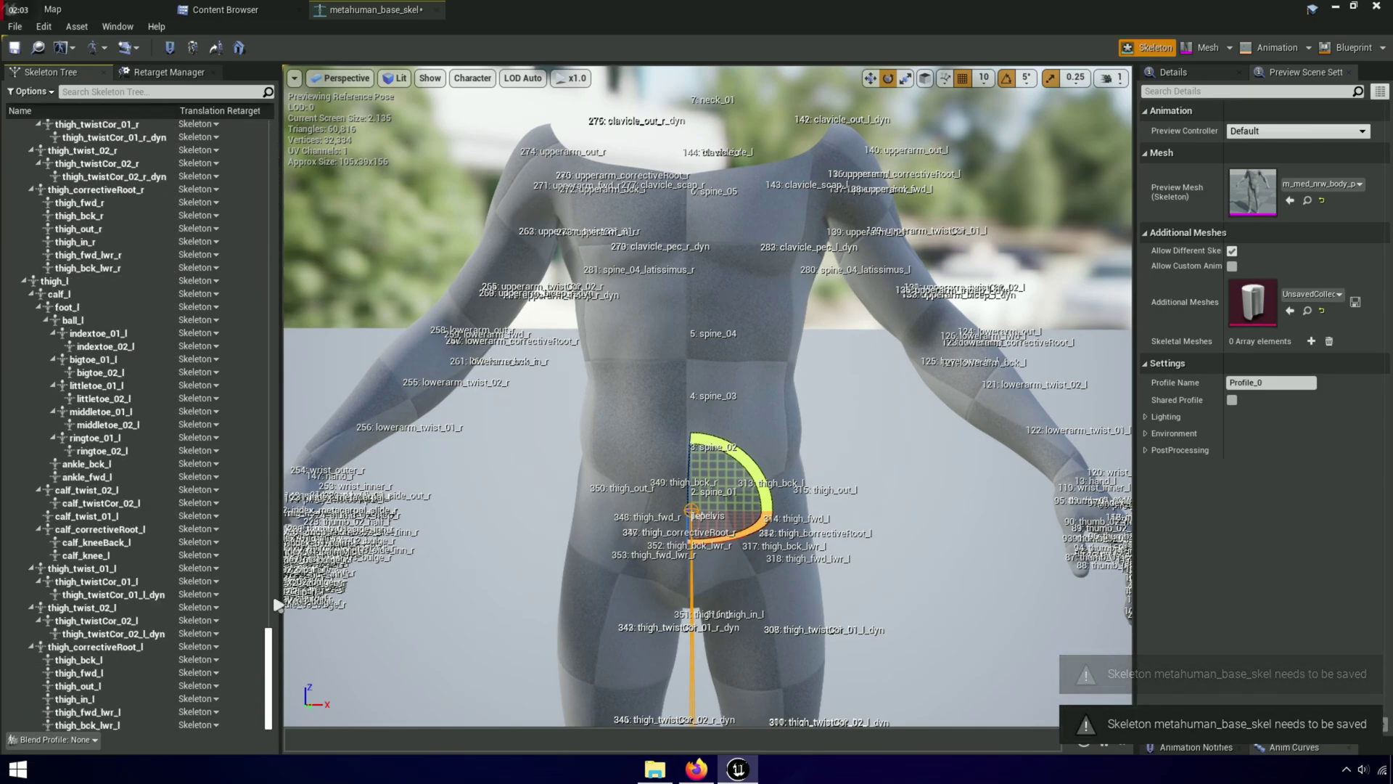
scroll(273, 207, "up", 15)
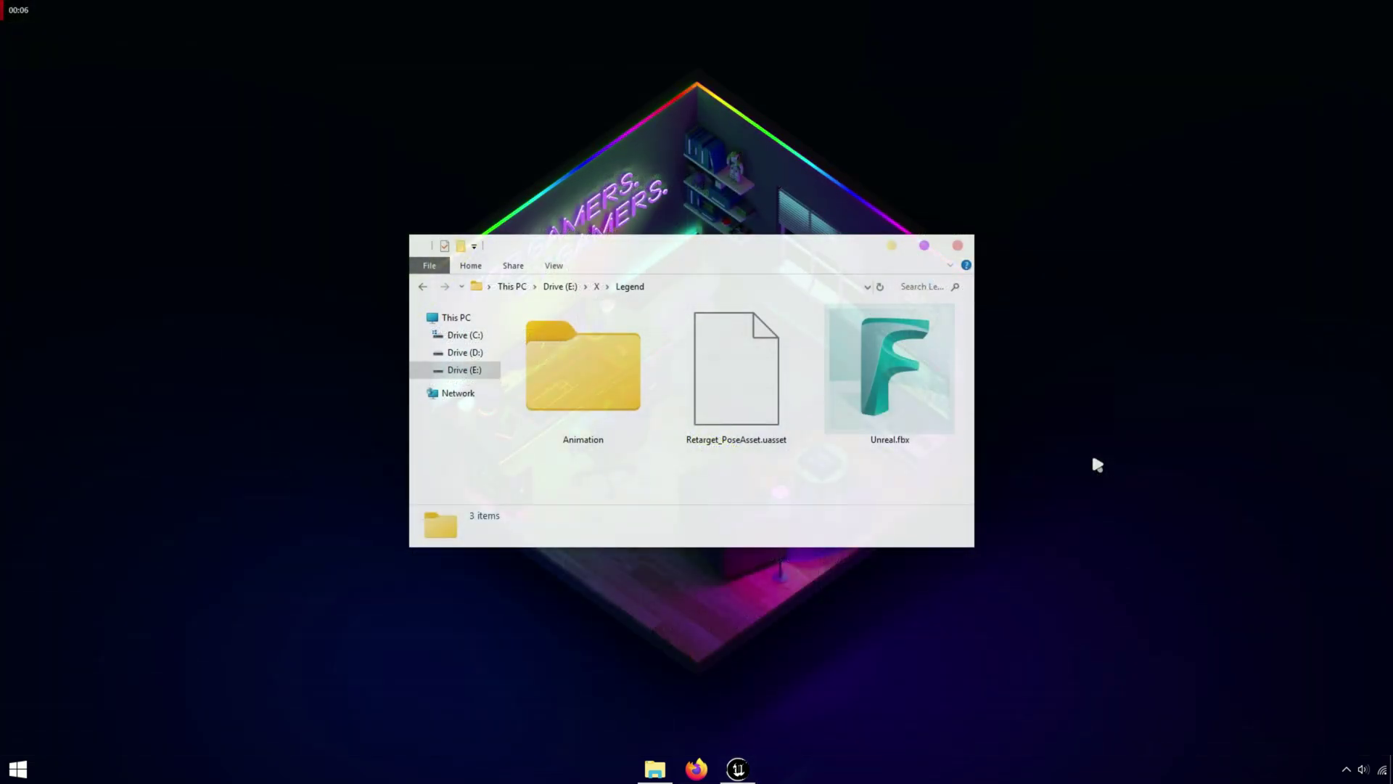
Step: Switch to File Explorer, locate Retarget_PoseAsset.uasset in the Legend folder and minimize that window
left_click(774, 431)
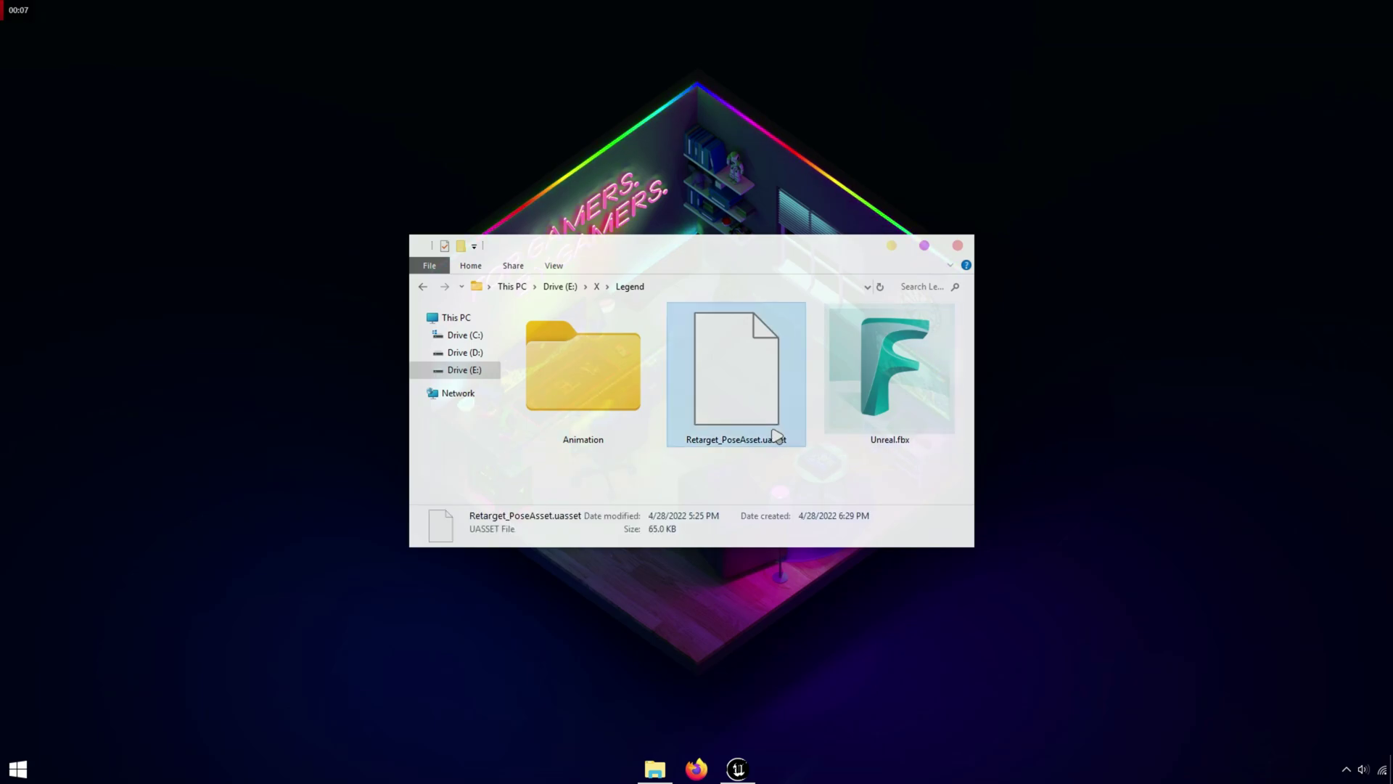
left_click(818, 462)
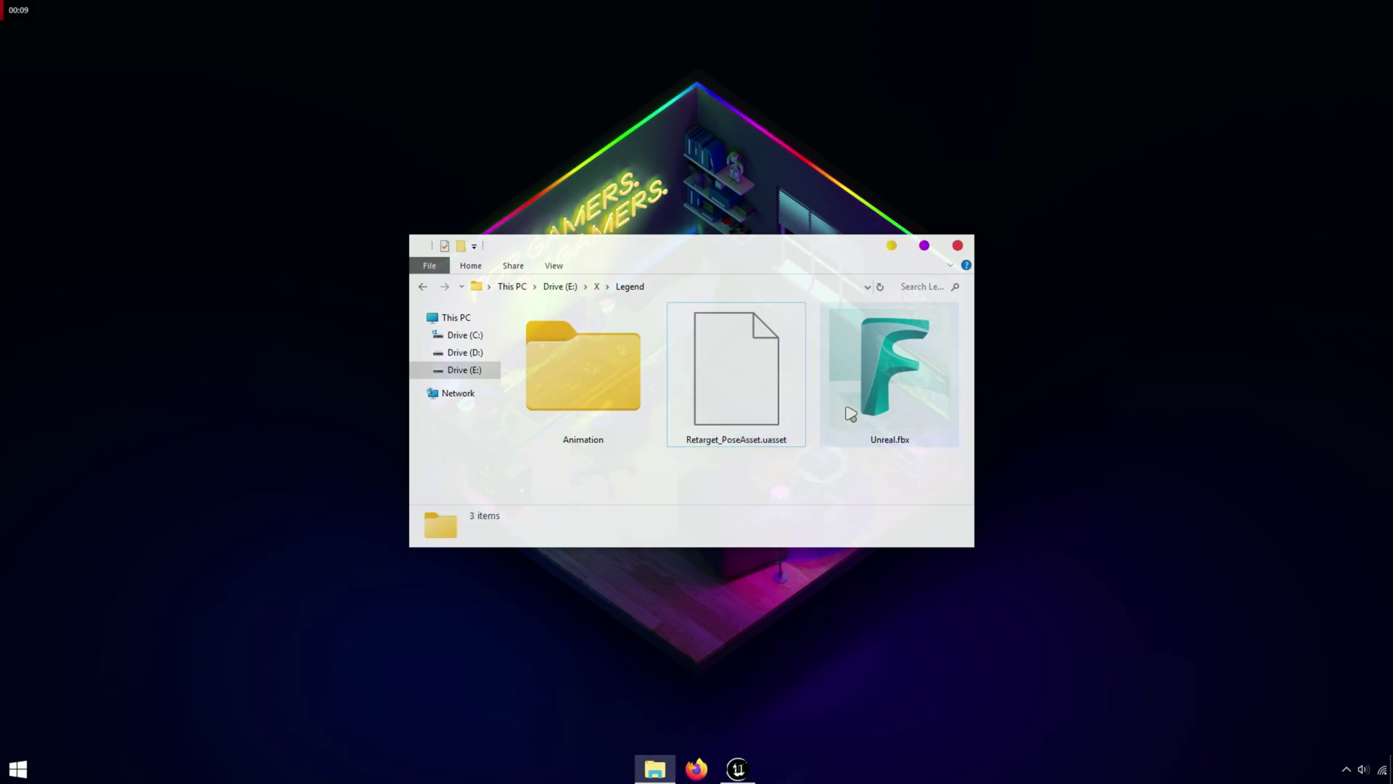
left_click(891, 245)
Step: Open a new File Explorer window at E:\Legend\Project\Empty and enter the project's Content folder
key("super+e")
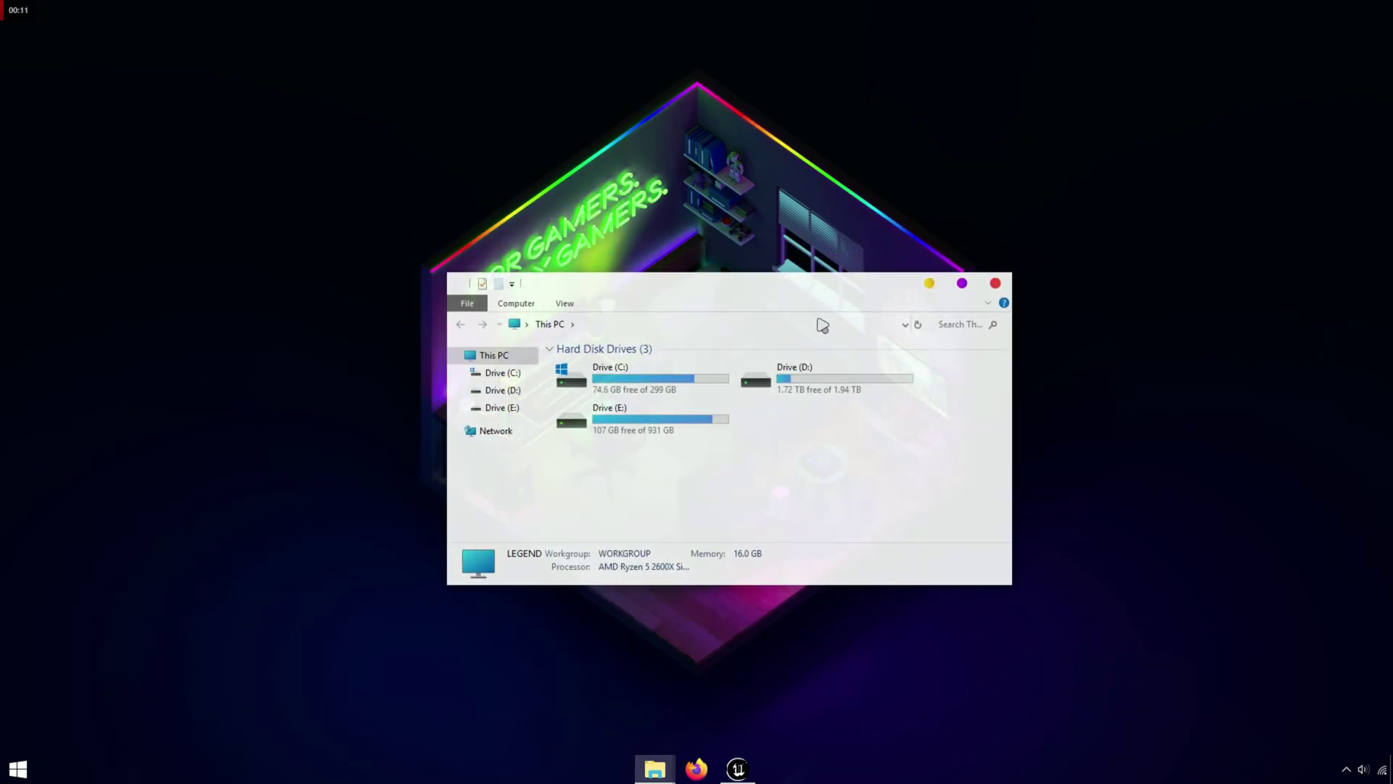
left_click(780, 323)
type("E:\\Legend\\Project\\Empty")
key("Return")
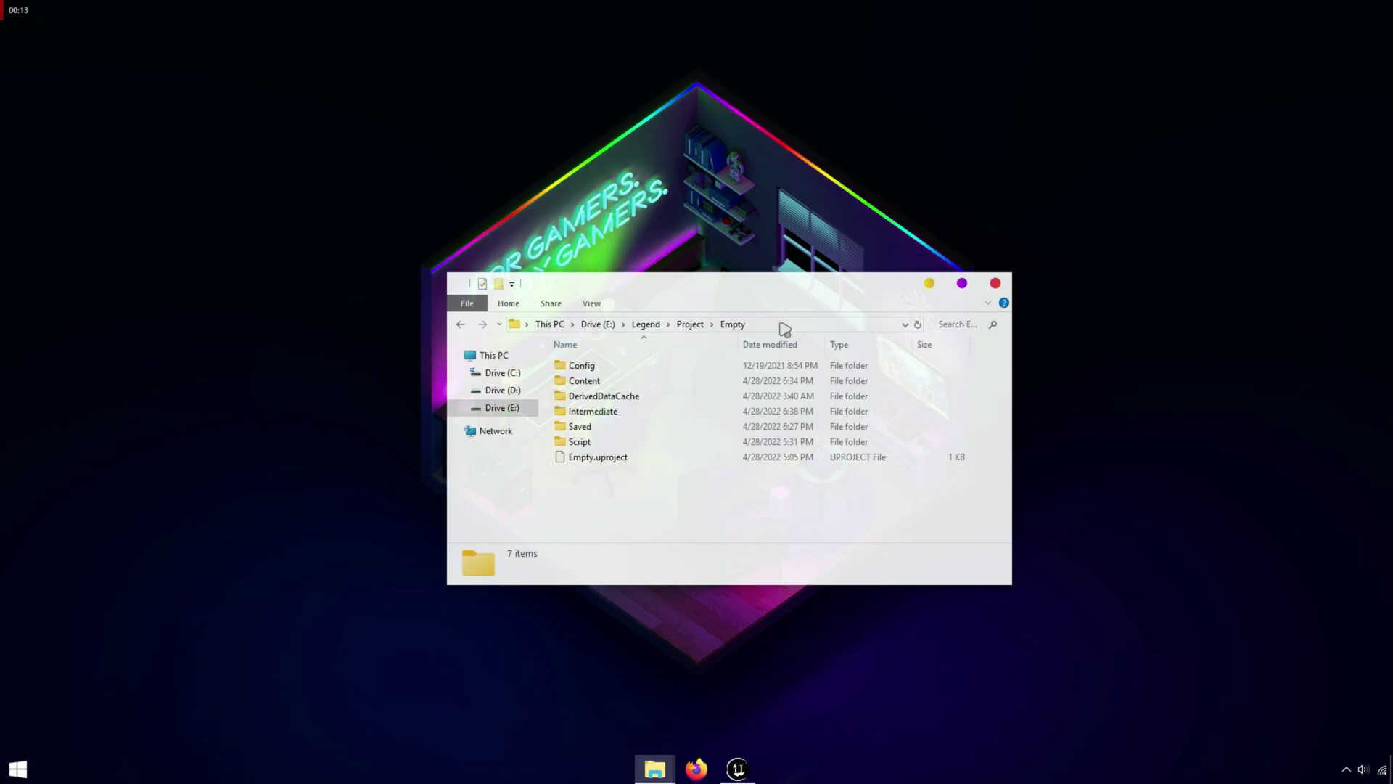
left_click(617, 381)
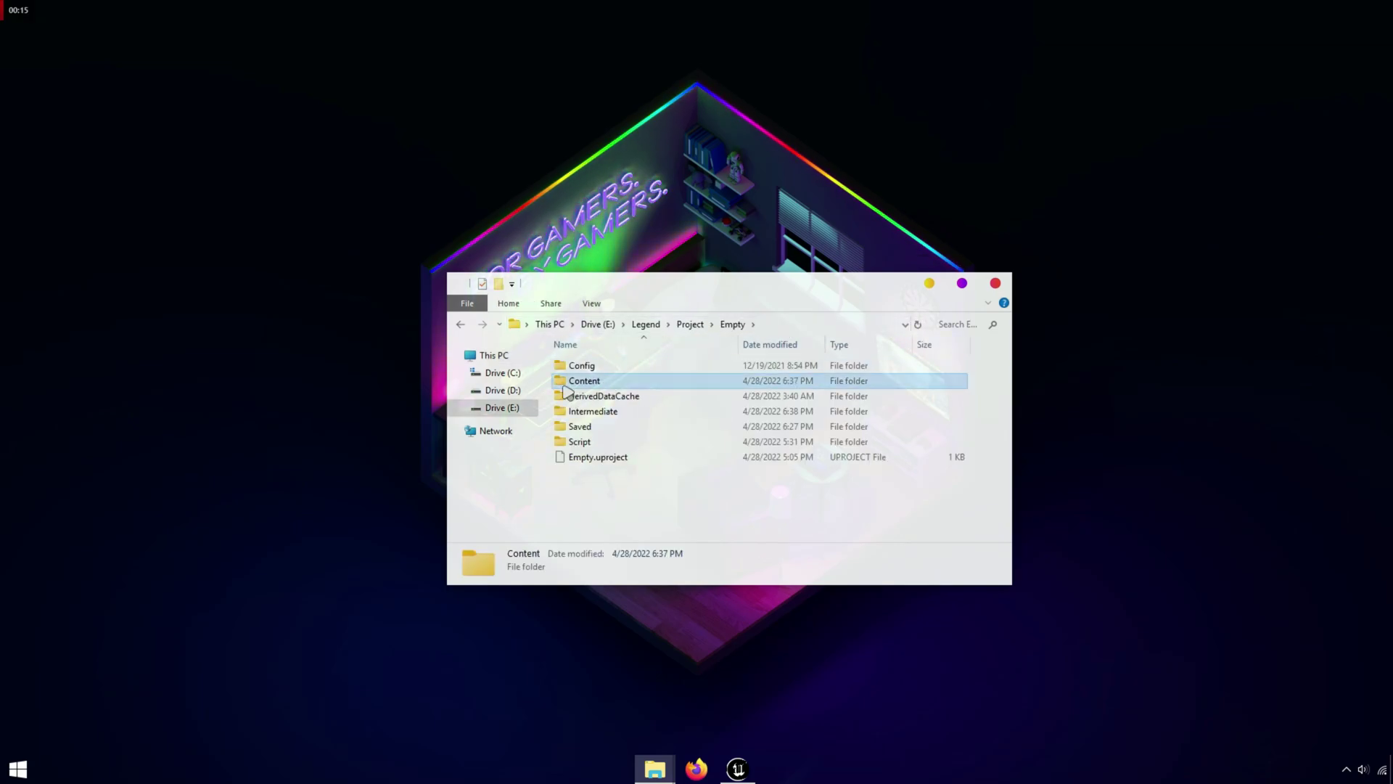
double_click(635, 383)
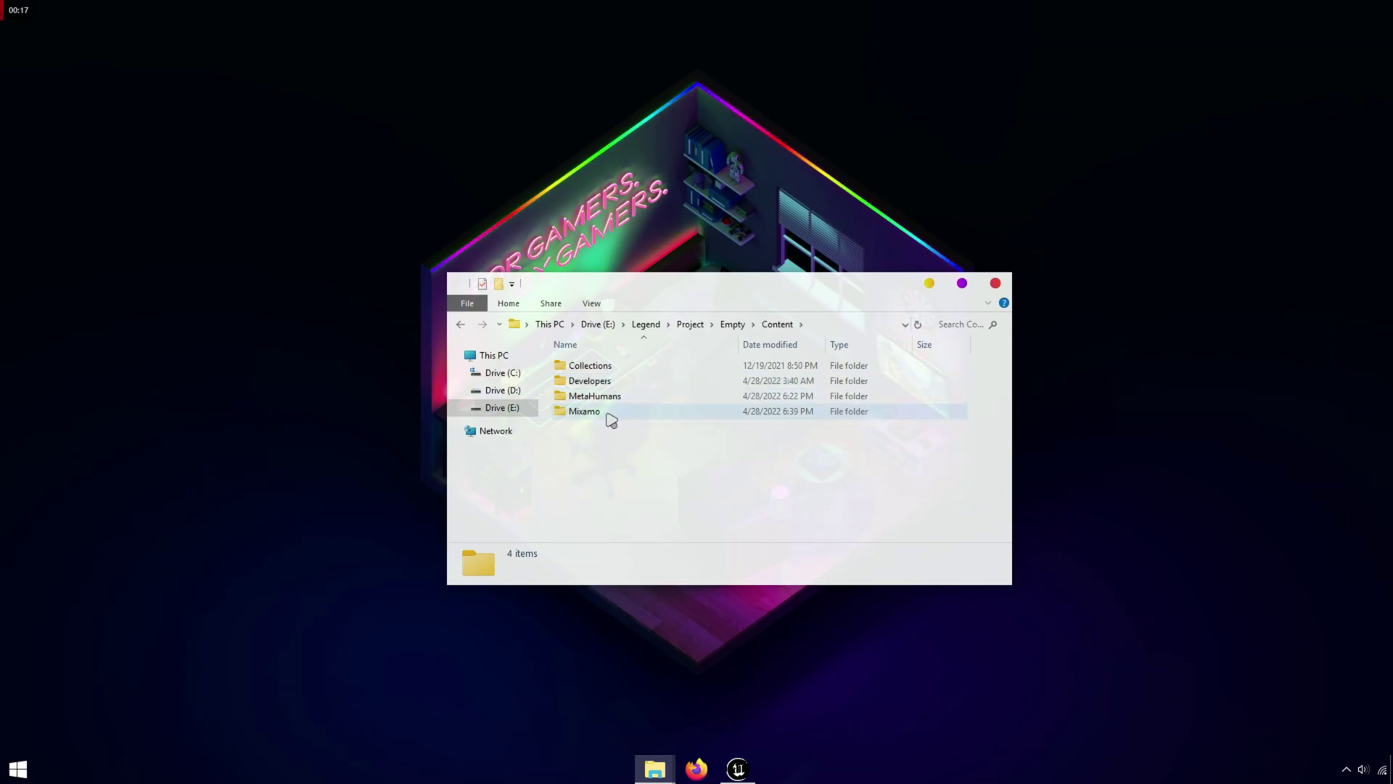
left_click(612, 397)
left_click(612, 412)
left_click(630, 445)
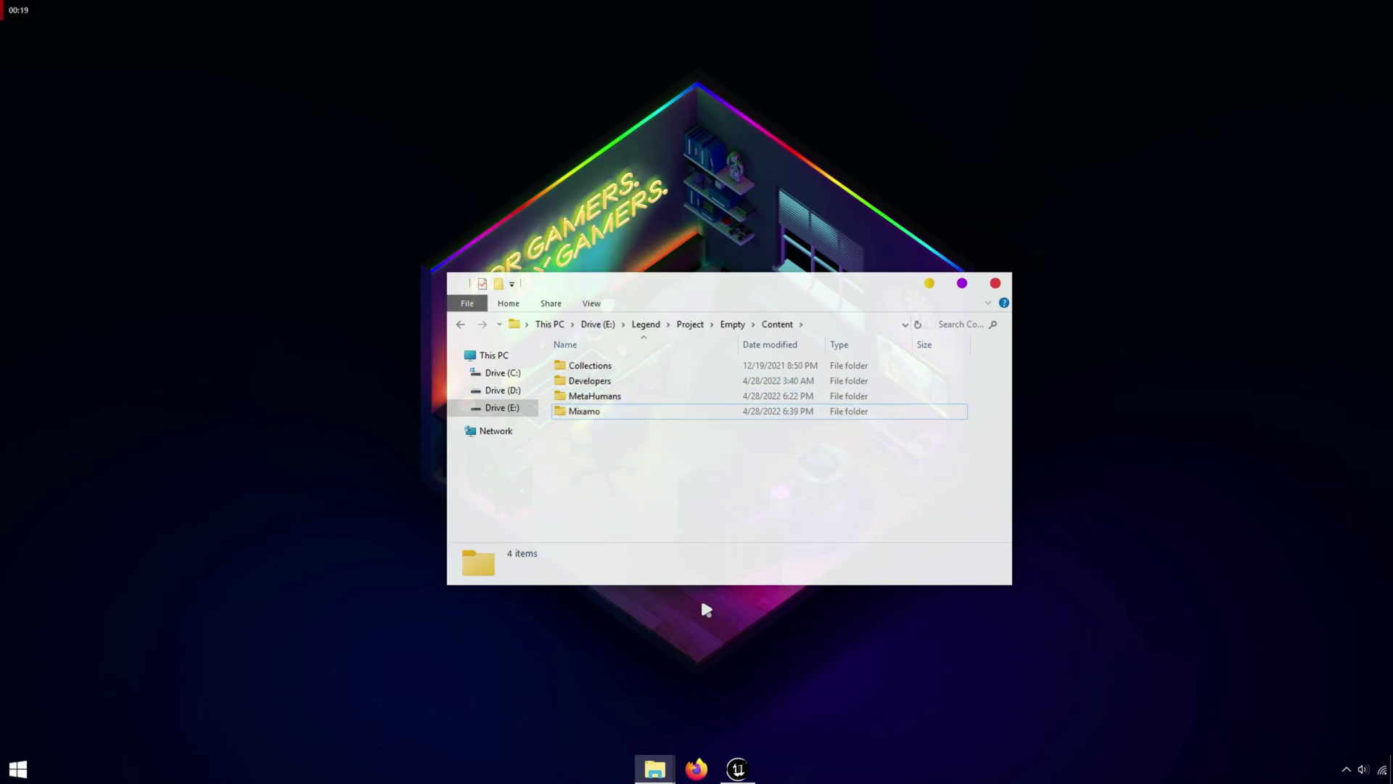
Step: Copy Retarget_PoseAsset.uasset from the E:\X\Legend folder in File Explorer and close that folder's window
left_click(738, 769)
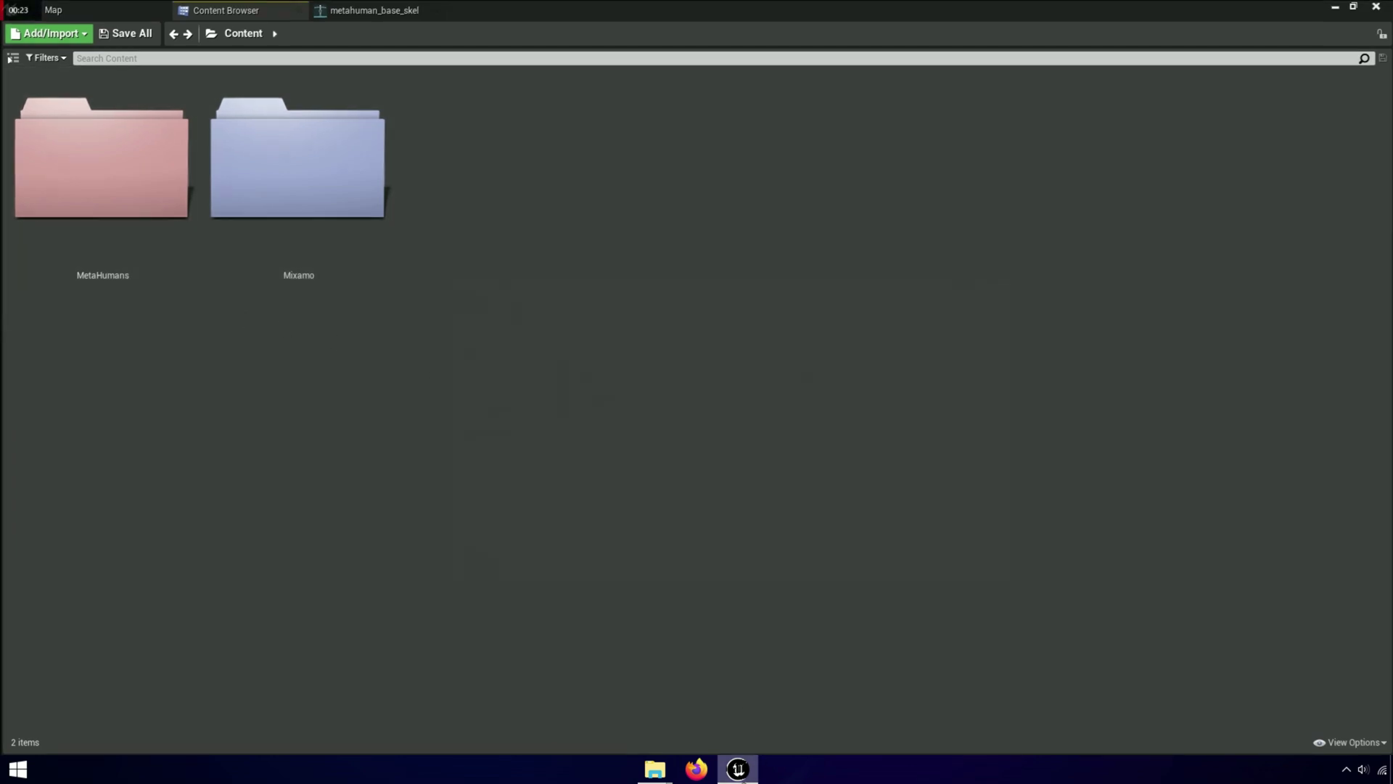
left_click(738, 769)
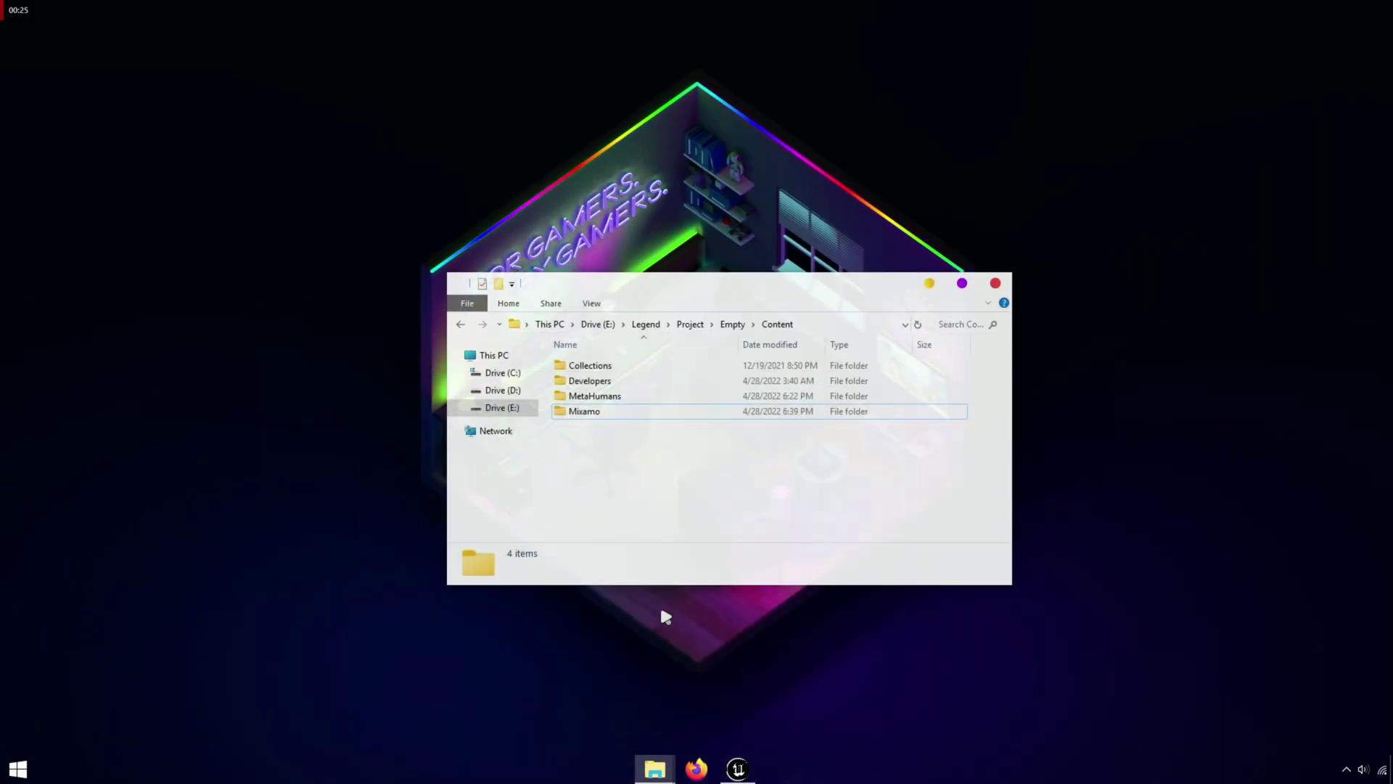
mouse_move(660, 775)
left_click(616, 707)
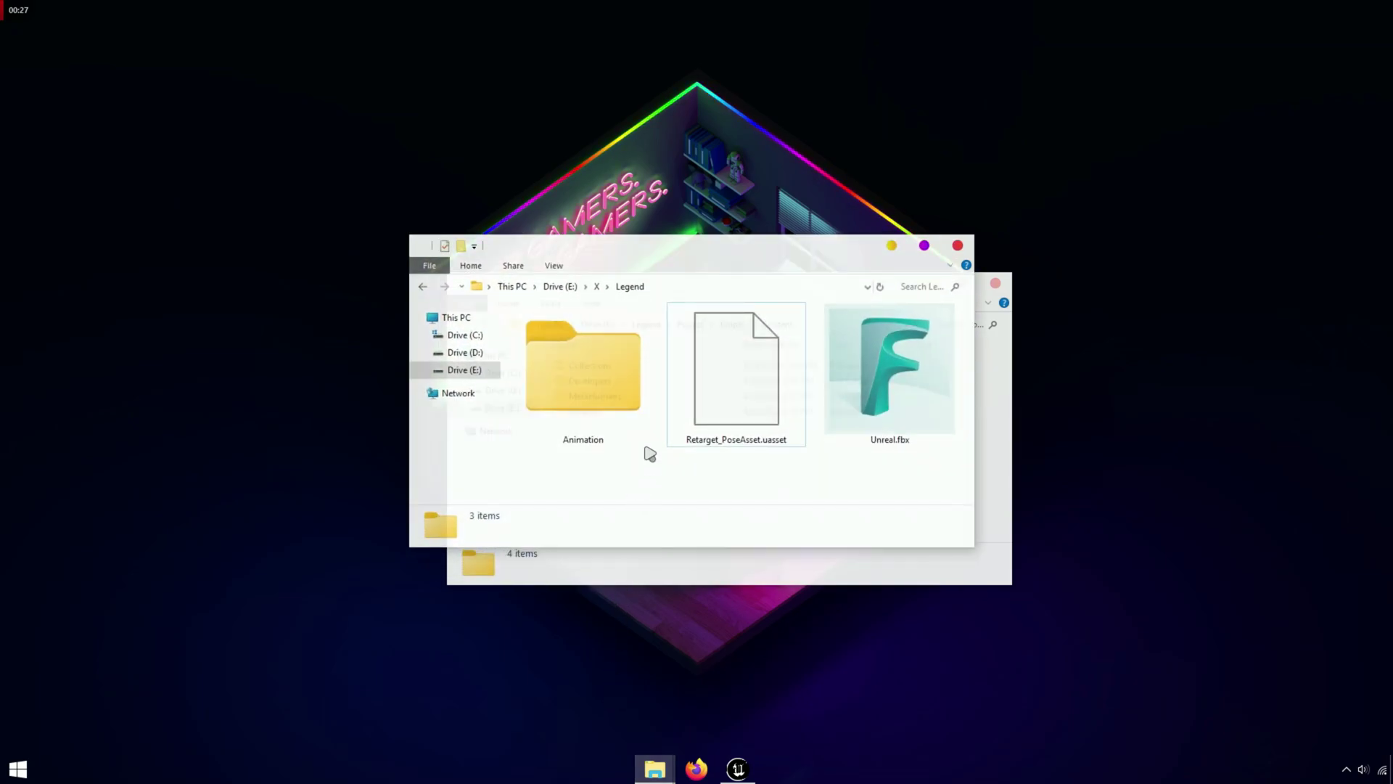
right_click(729, 385)
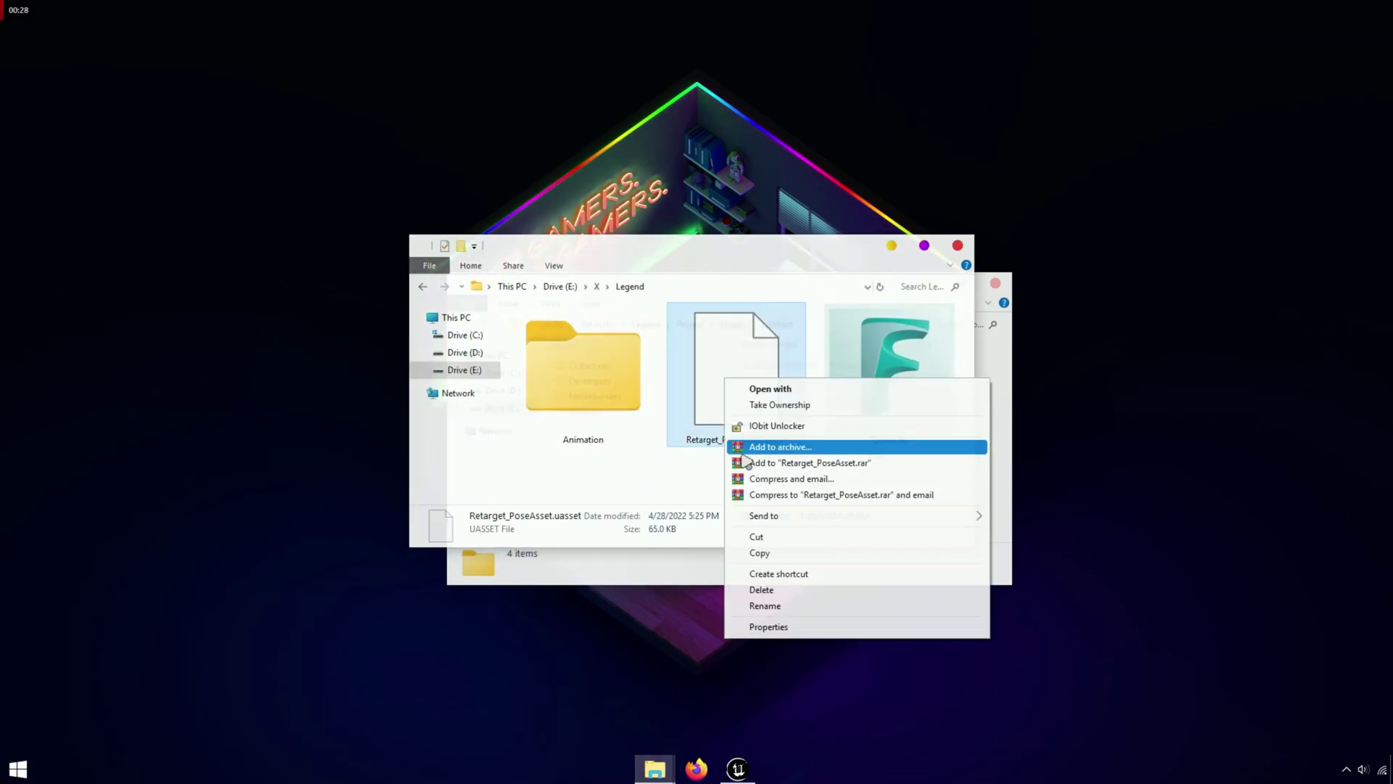
left_click(794, 555)
left_click(958, 246)
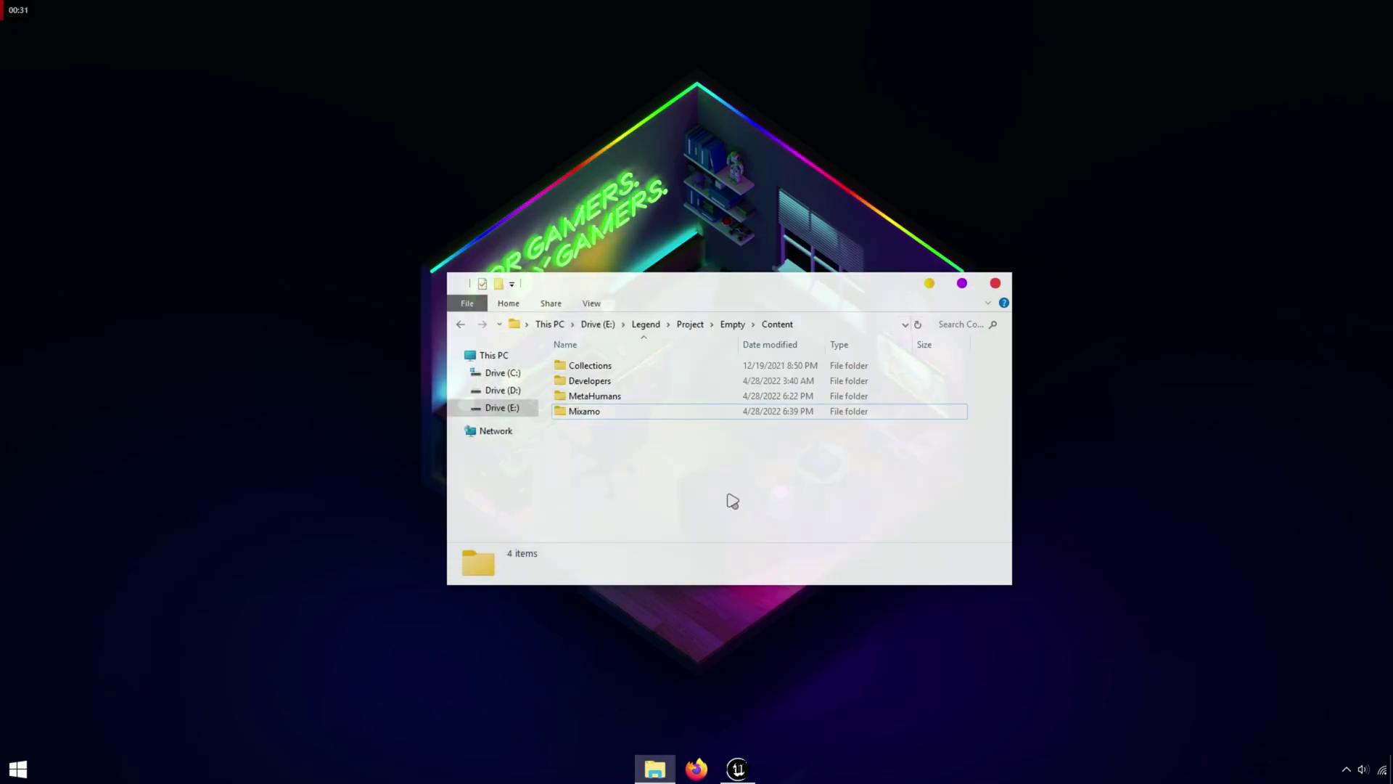
Step: Paste Retarget_PoseAsset.uasset into the project's Content folder, close File Explorer and switch back to Unreal Engine
right_click(682, 449)
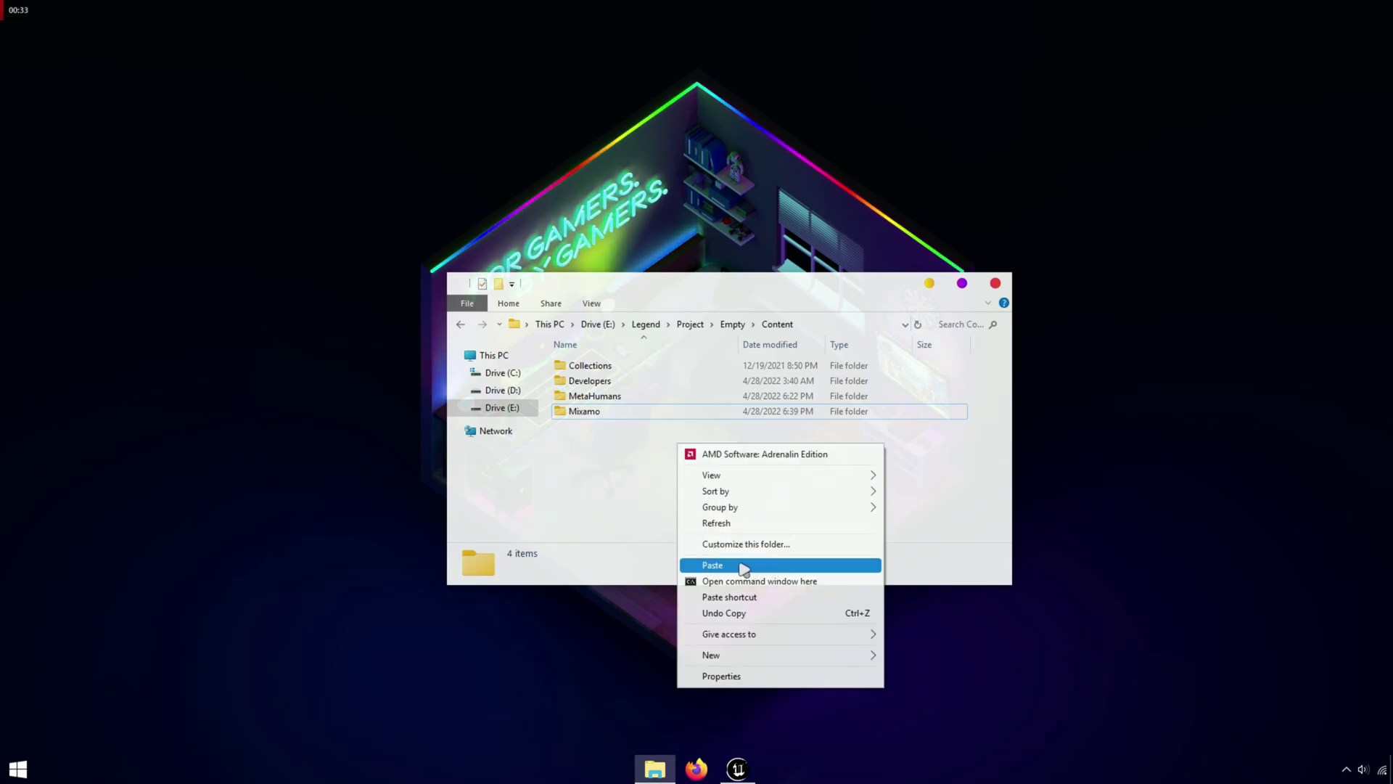
left_click(710, 565)
left_click(777, 440)
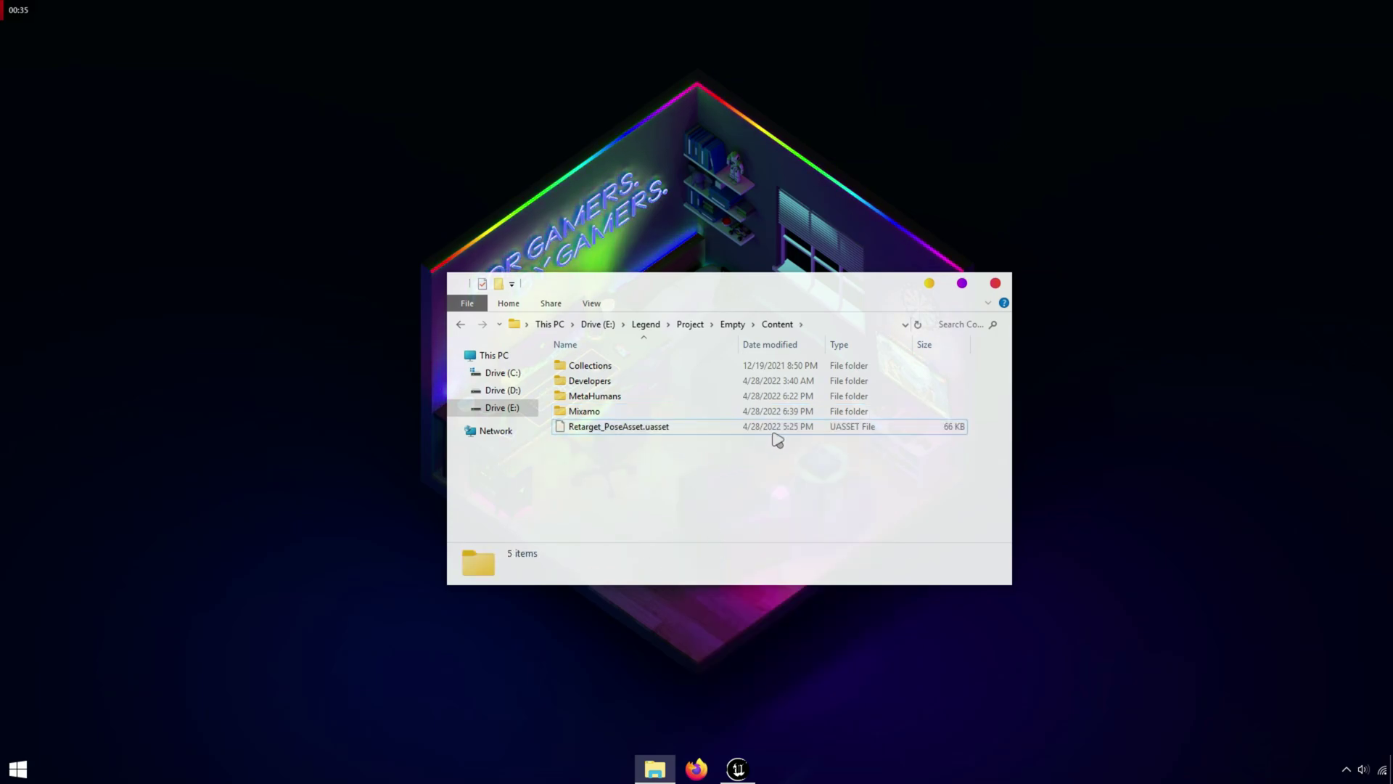
left_click(993, 289)
key("alt+Tab")
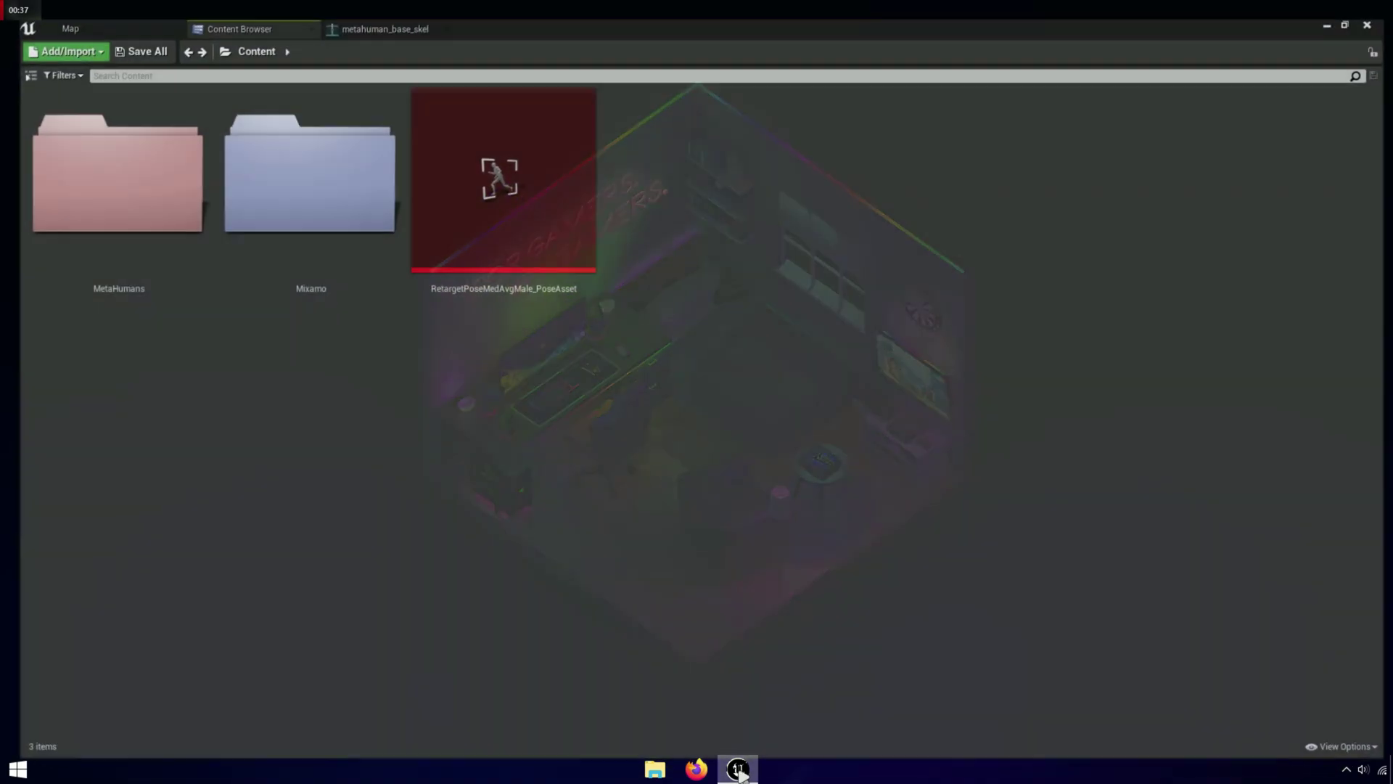
Step: Open RetargetPoseMedAvgMale_PoseAsset, assign it to the metahuman_base_skel skeleton, and save and close the asset
left_click(548, 280)
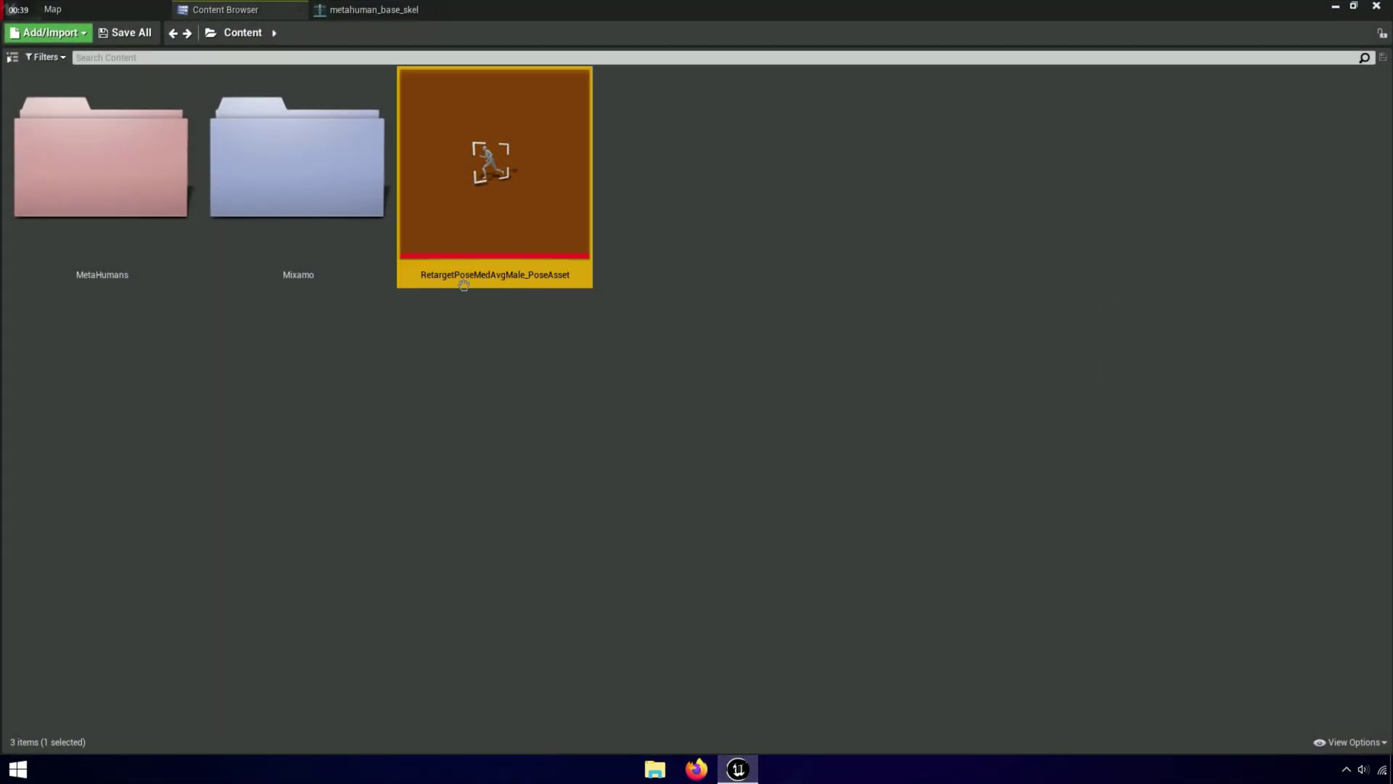
double_click(533, 273)
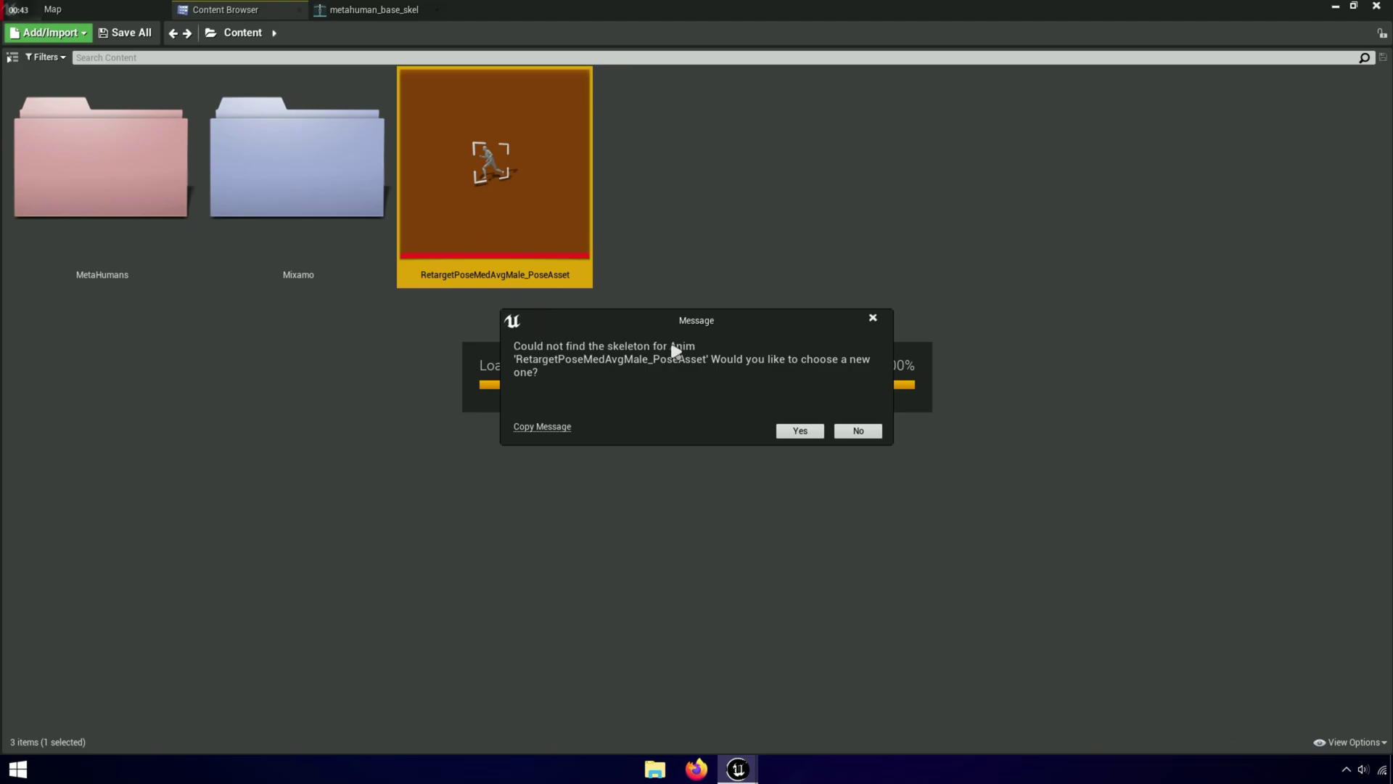
left_click(800, 431)
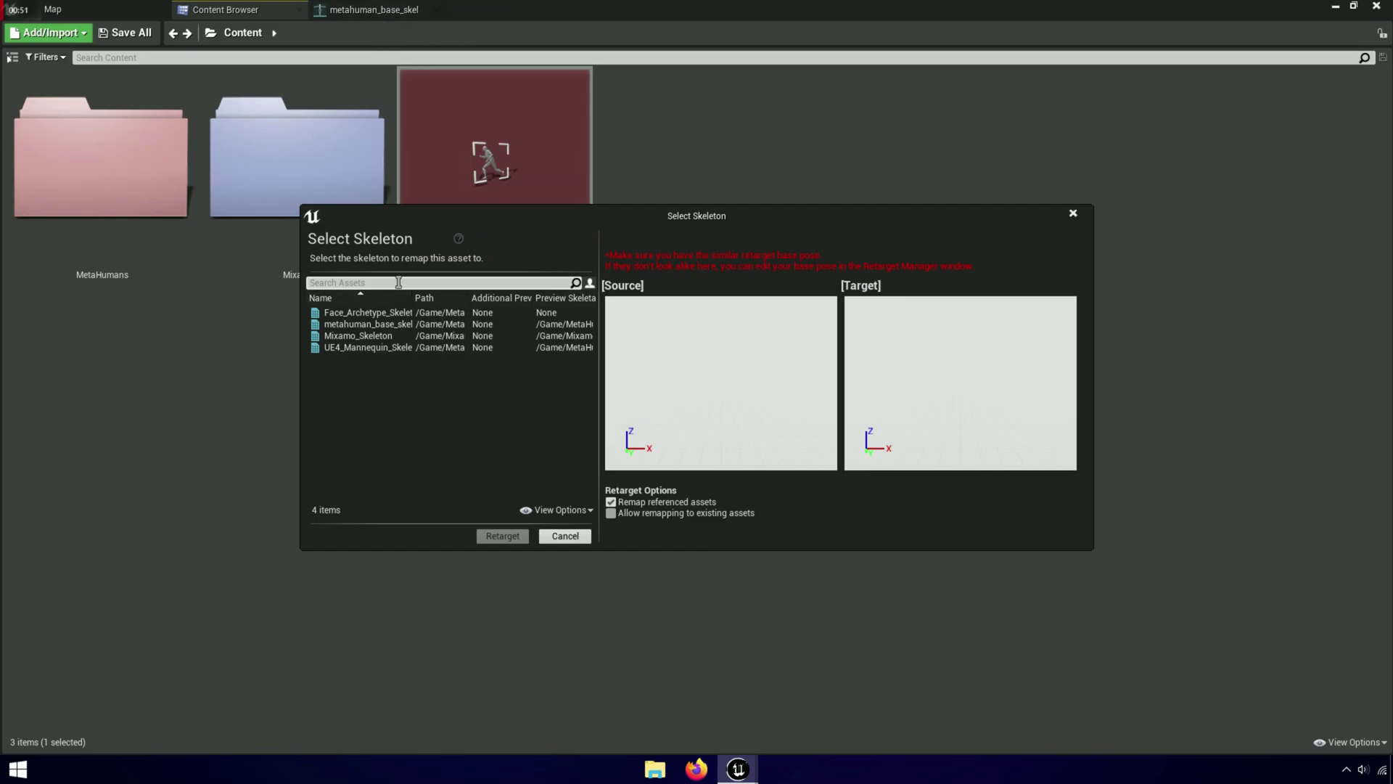
type("ahuman")
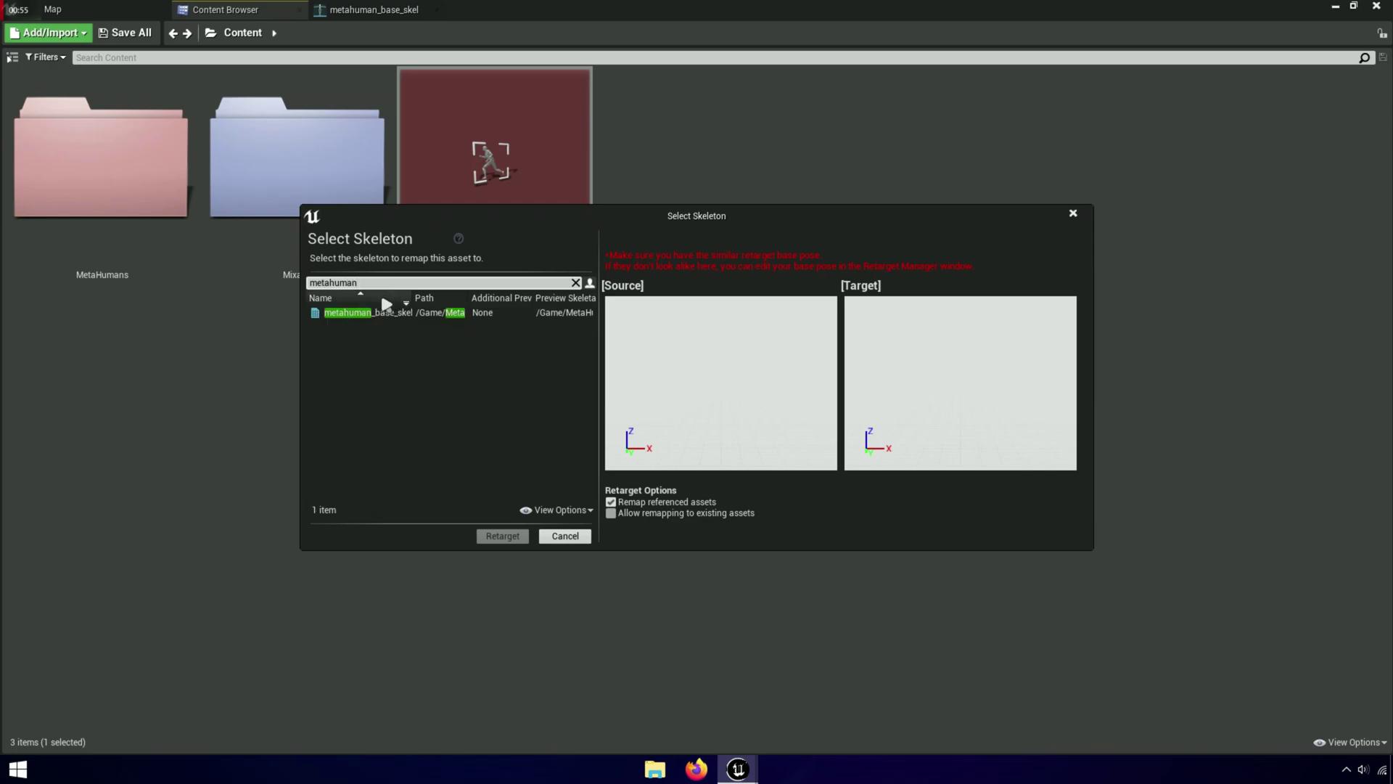
left_click(378, 313)
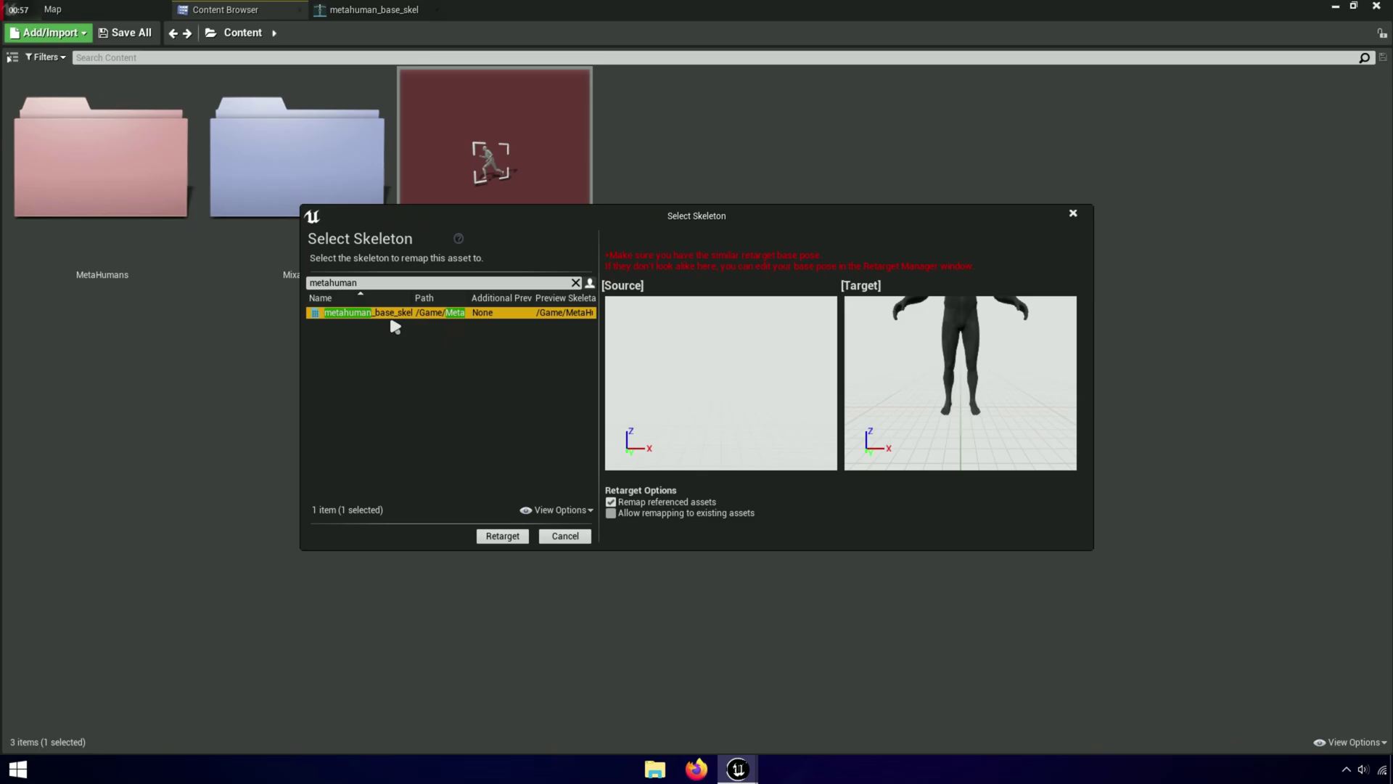
left_click(506, 537)
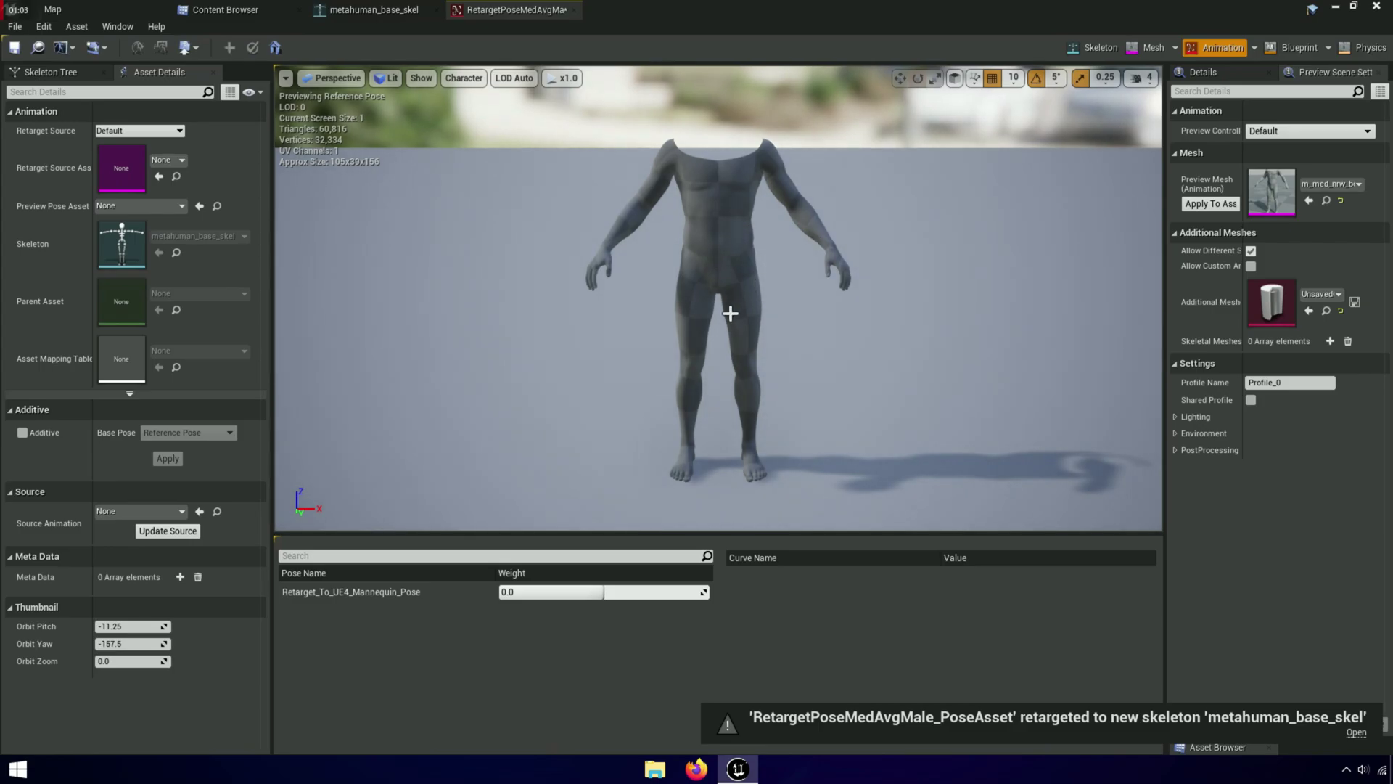
left_click(14, 48)
left_click(574, 10)
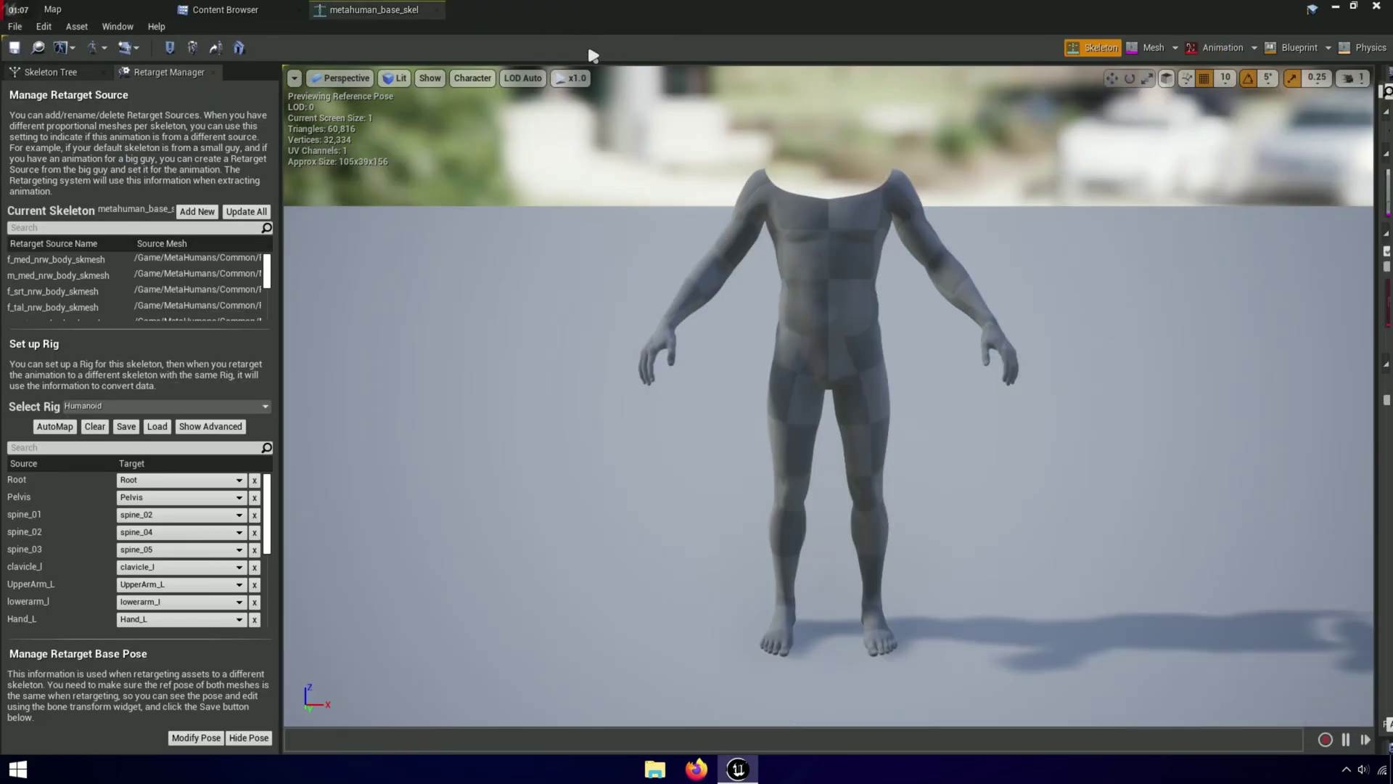
Step: Copy the name of the RetargetPoseMedAvgMale_PoseAsset from its rename field in the Content folder
left_click(260, 16)
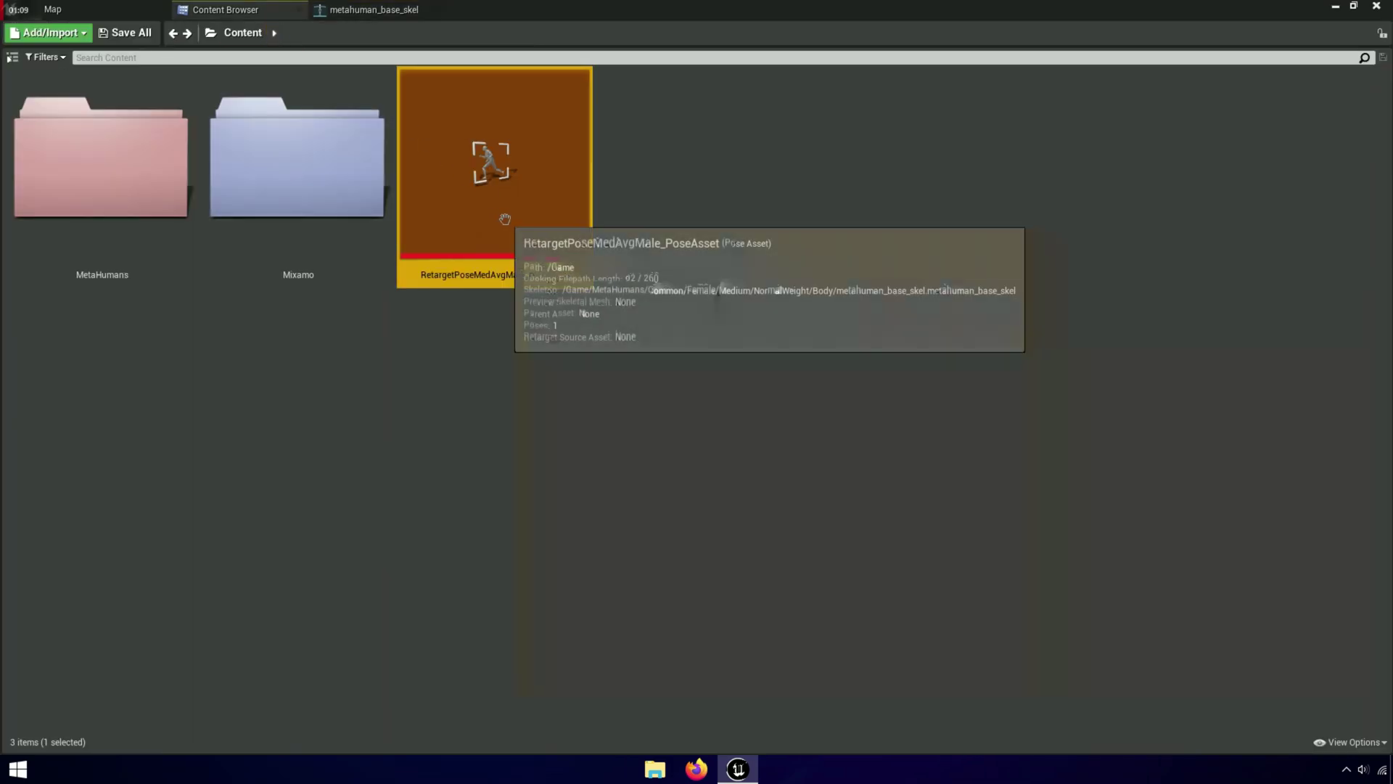
left_click(523, 283)
right_click(512, 280)
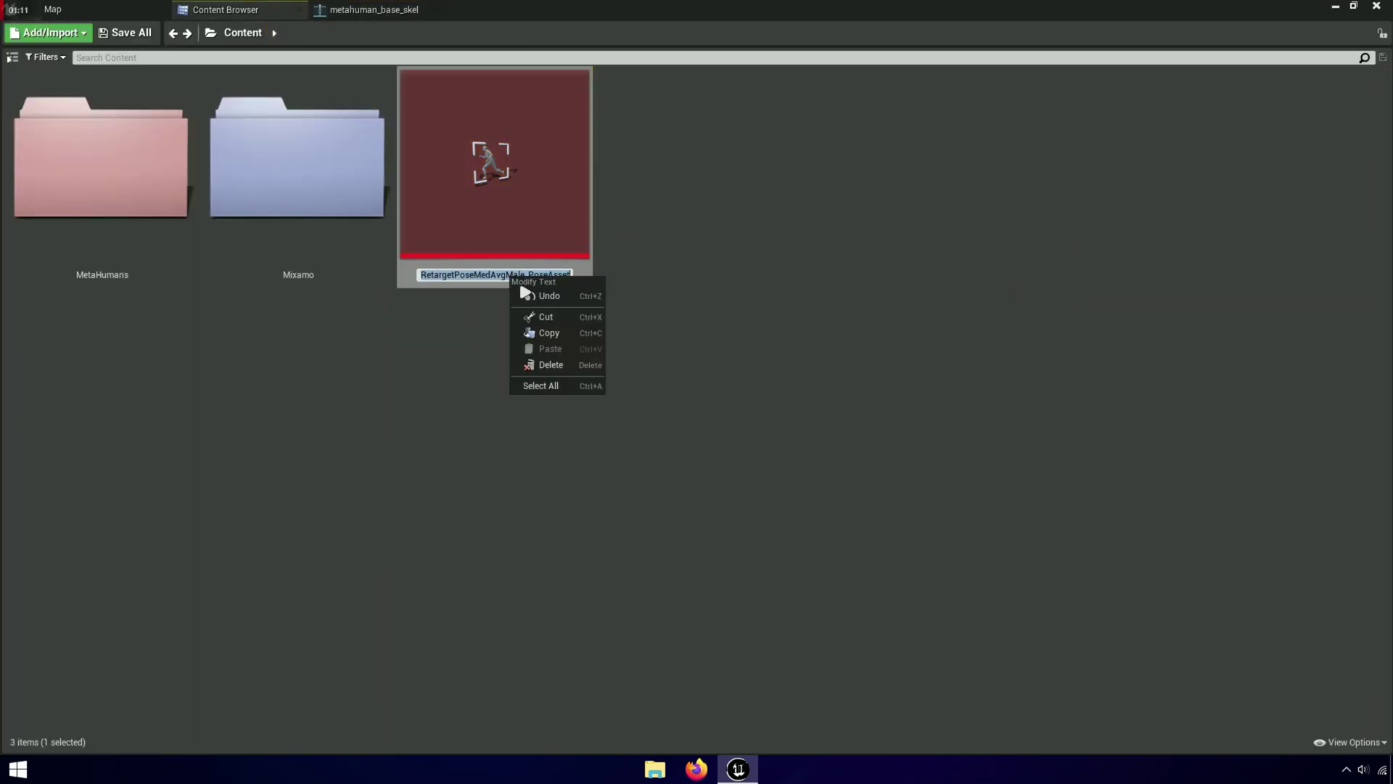
left_click(568, 339)
left_click(554, 339)
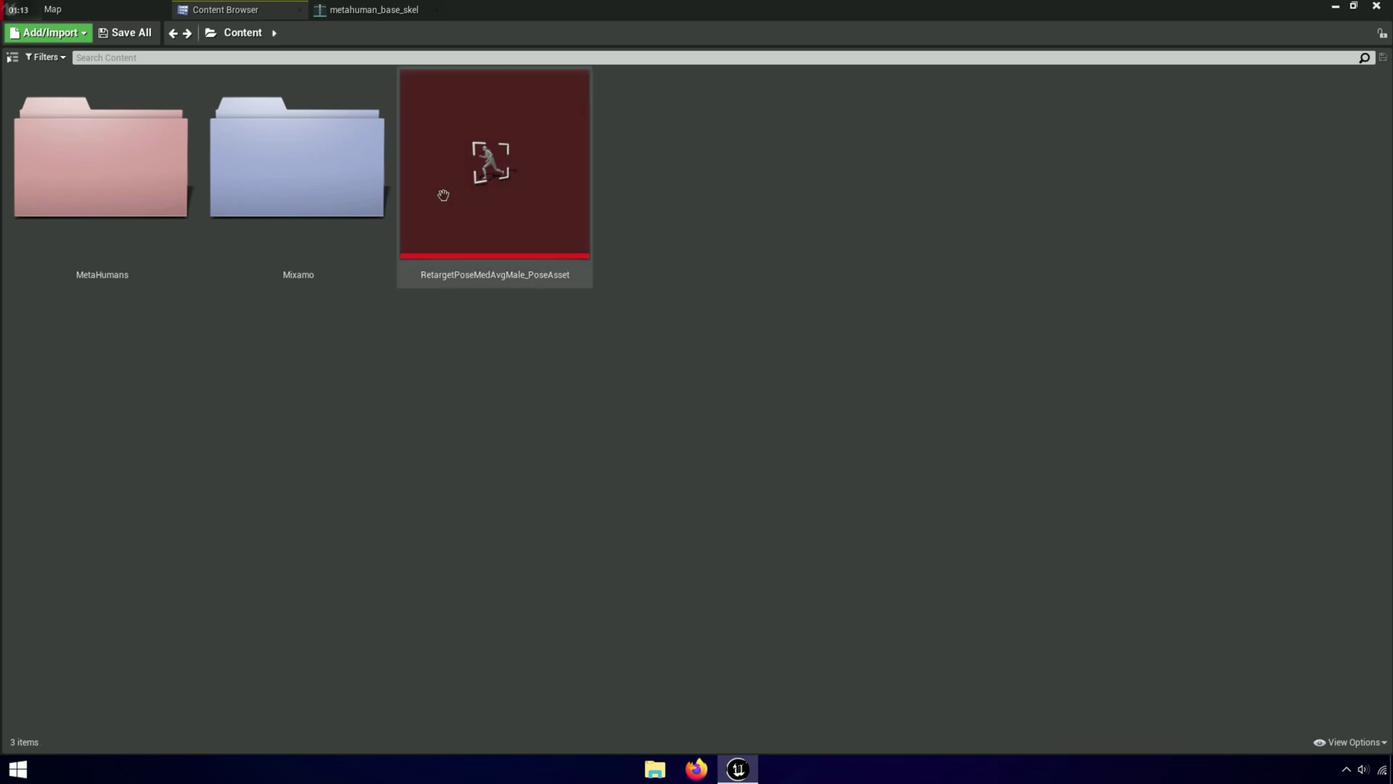
Step: Import Retarget_To_UE4_Mannequin_Pose from RetargetPoseMedAvgMale_PoseAsset as the retarget base pose of metahuman_base_skel and save the skeleton
left_click(418, 13)
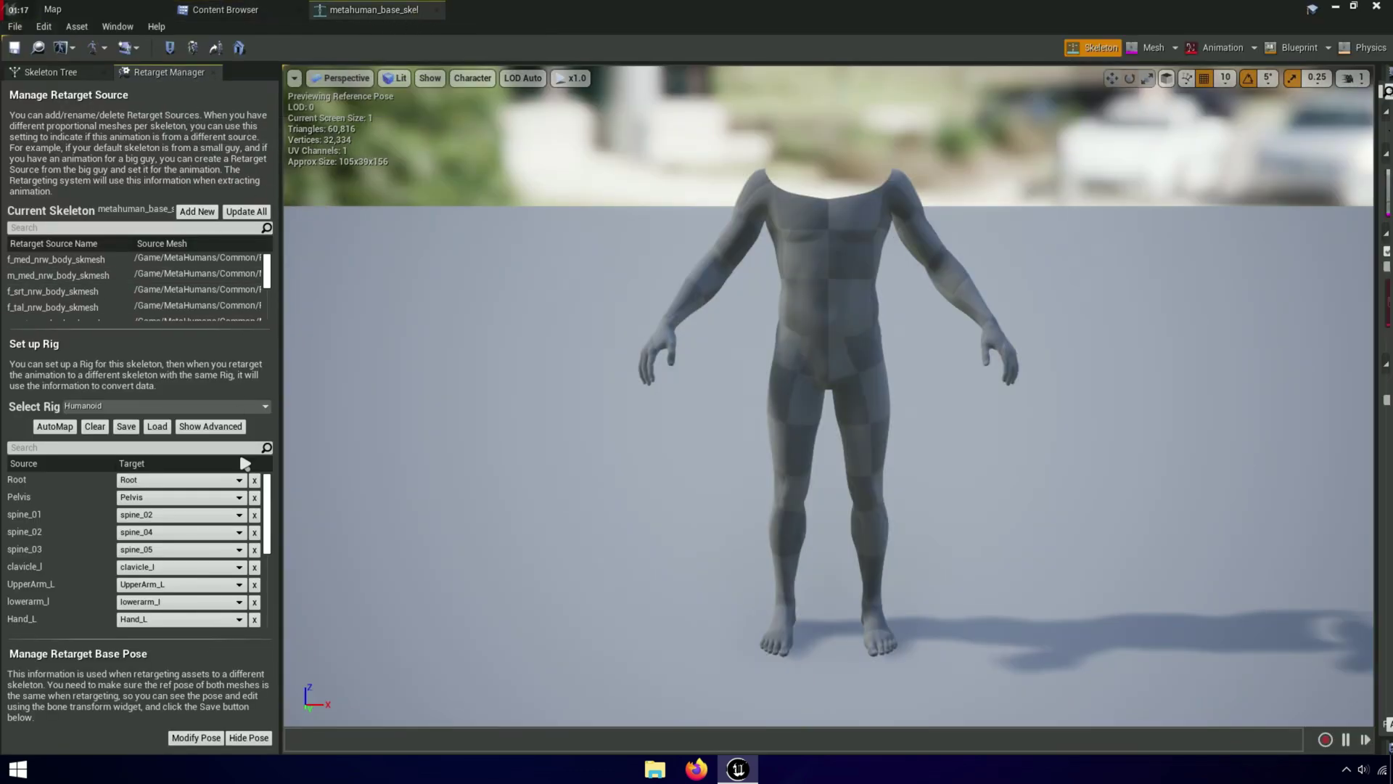
left_click(192, 737)
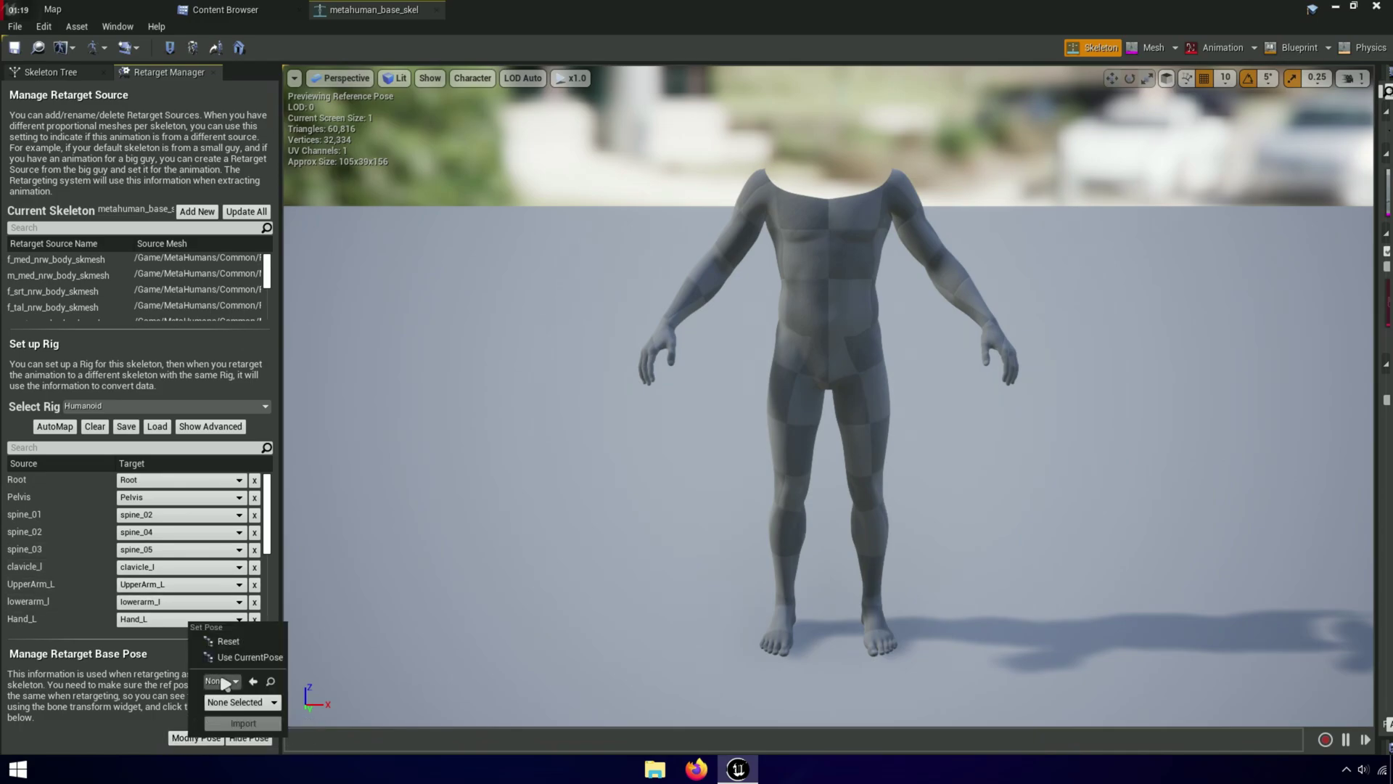
left_click(217, 682)
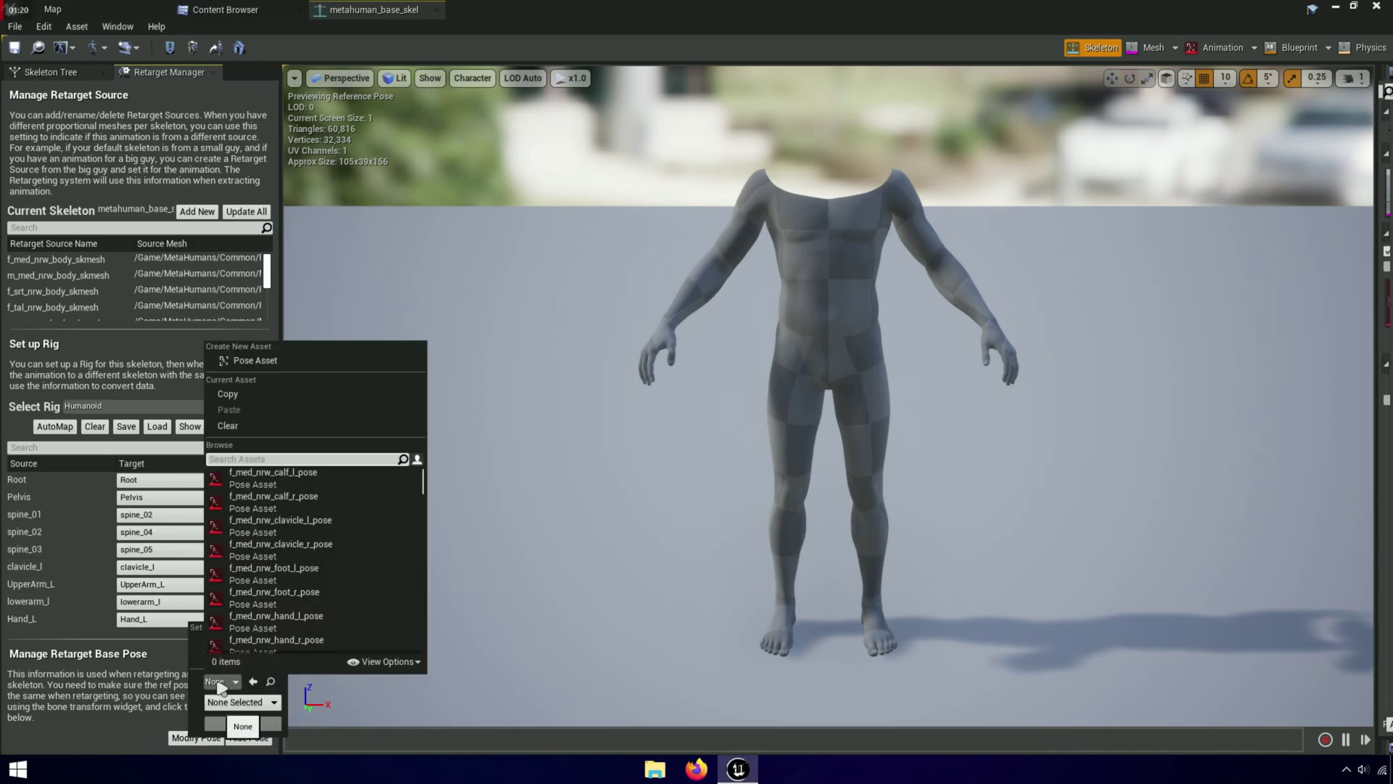
right_click(276, 459)
left_click(311, 531)
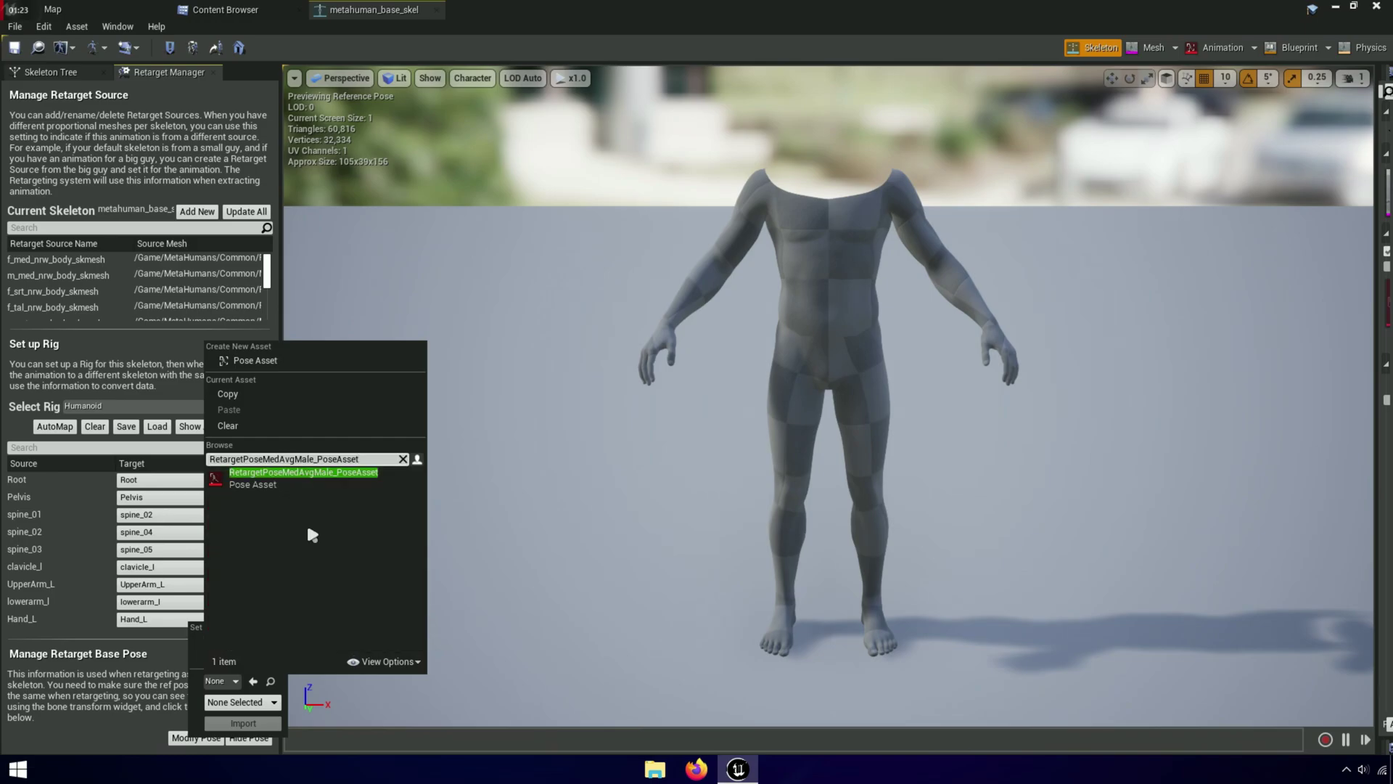
left_click(299, 485)
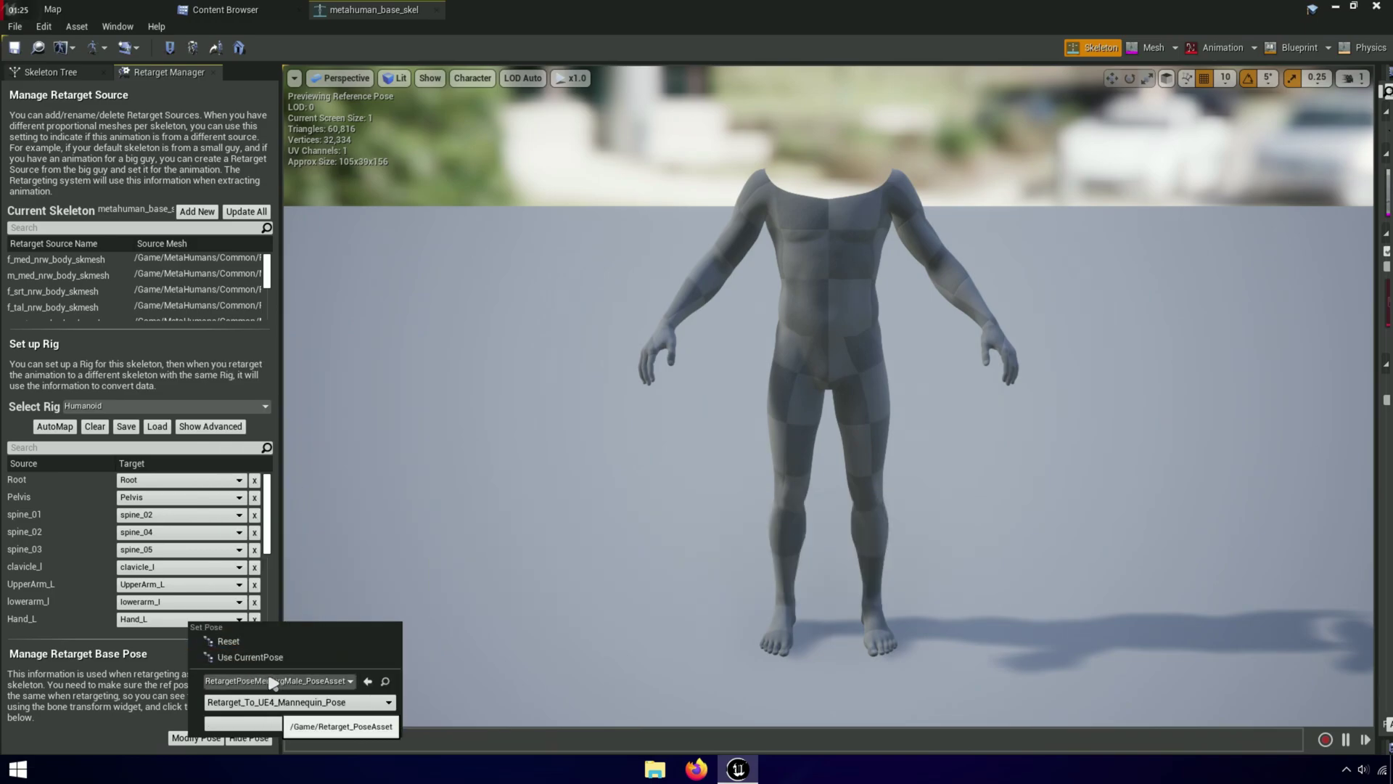
left_click(301, 723)
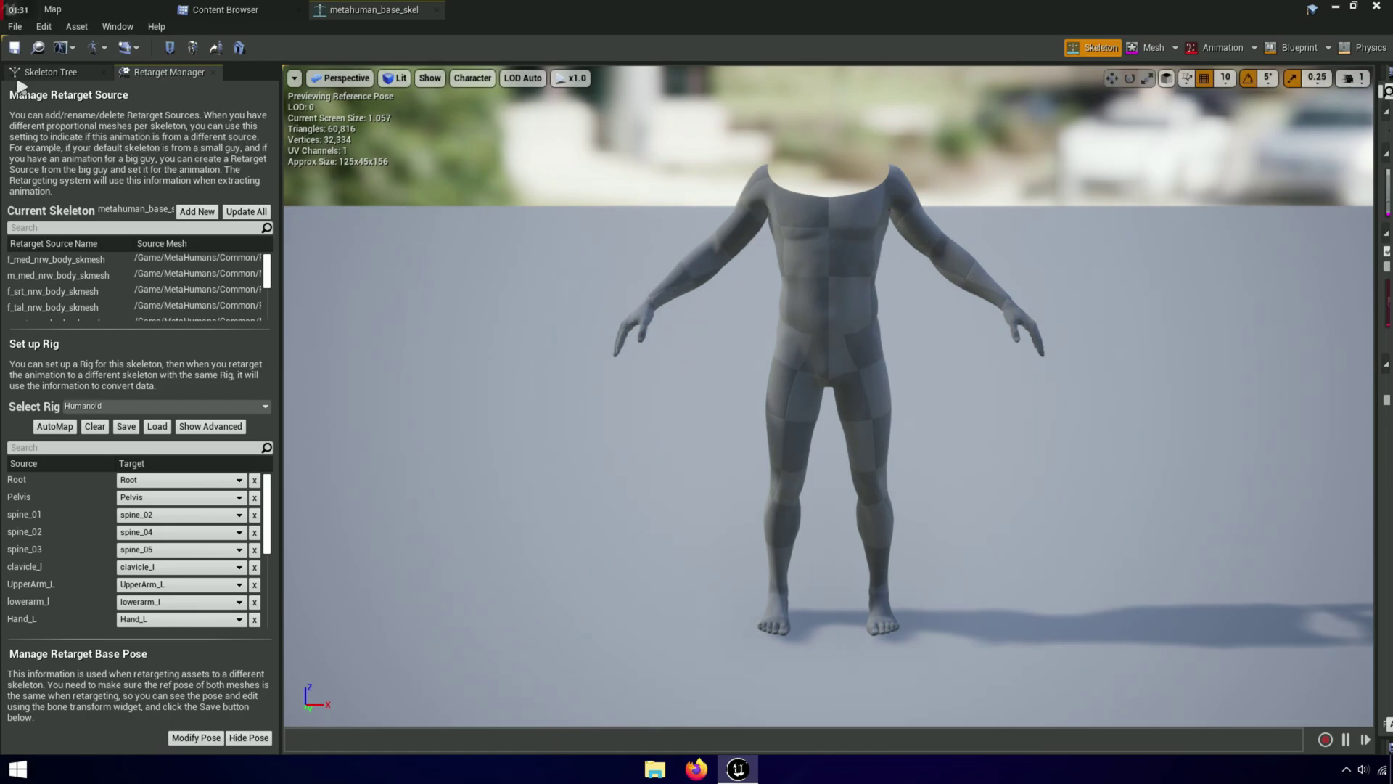
left_click(15, 51)
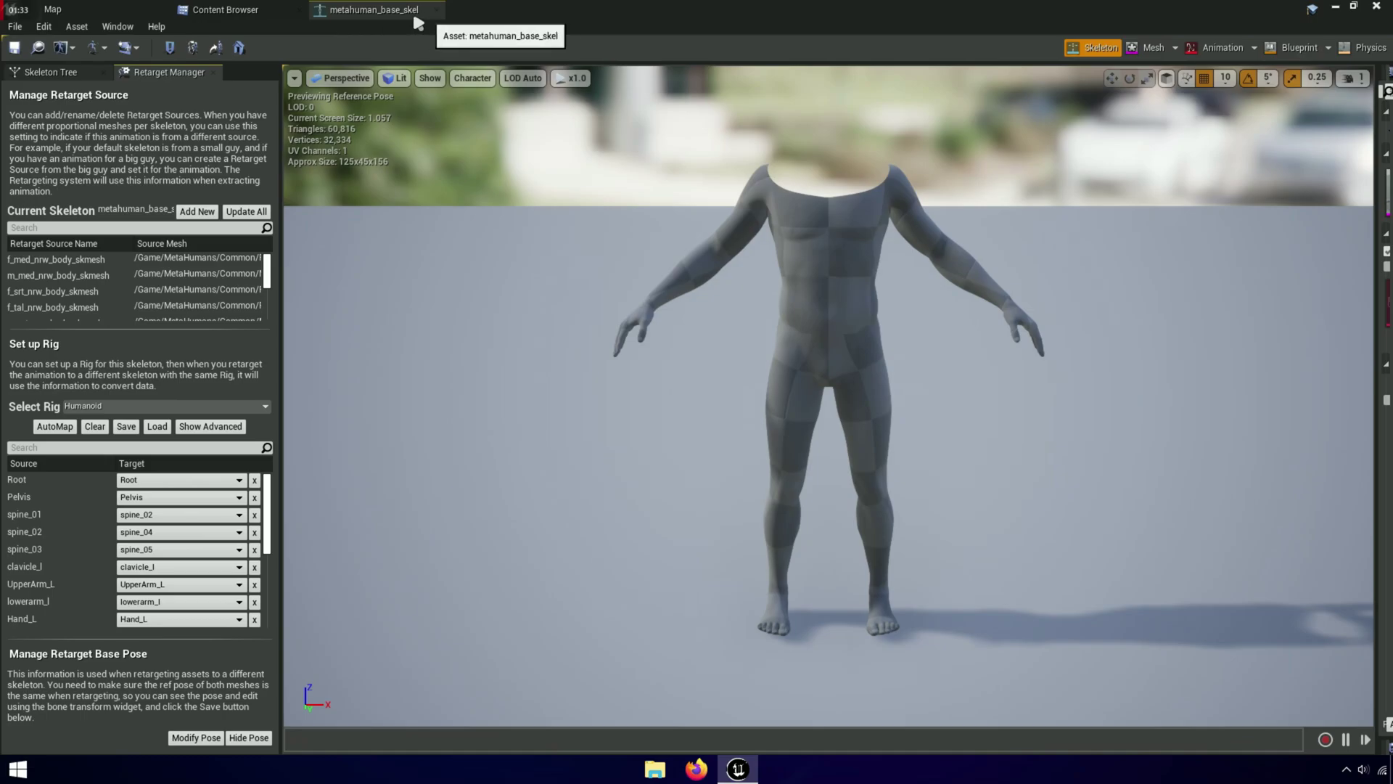
Step: Create a new folder named Animation in the project's Content folder
left_click(232, 9)
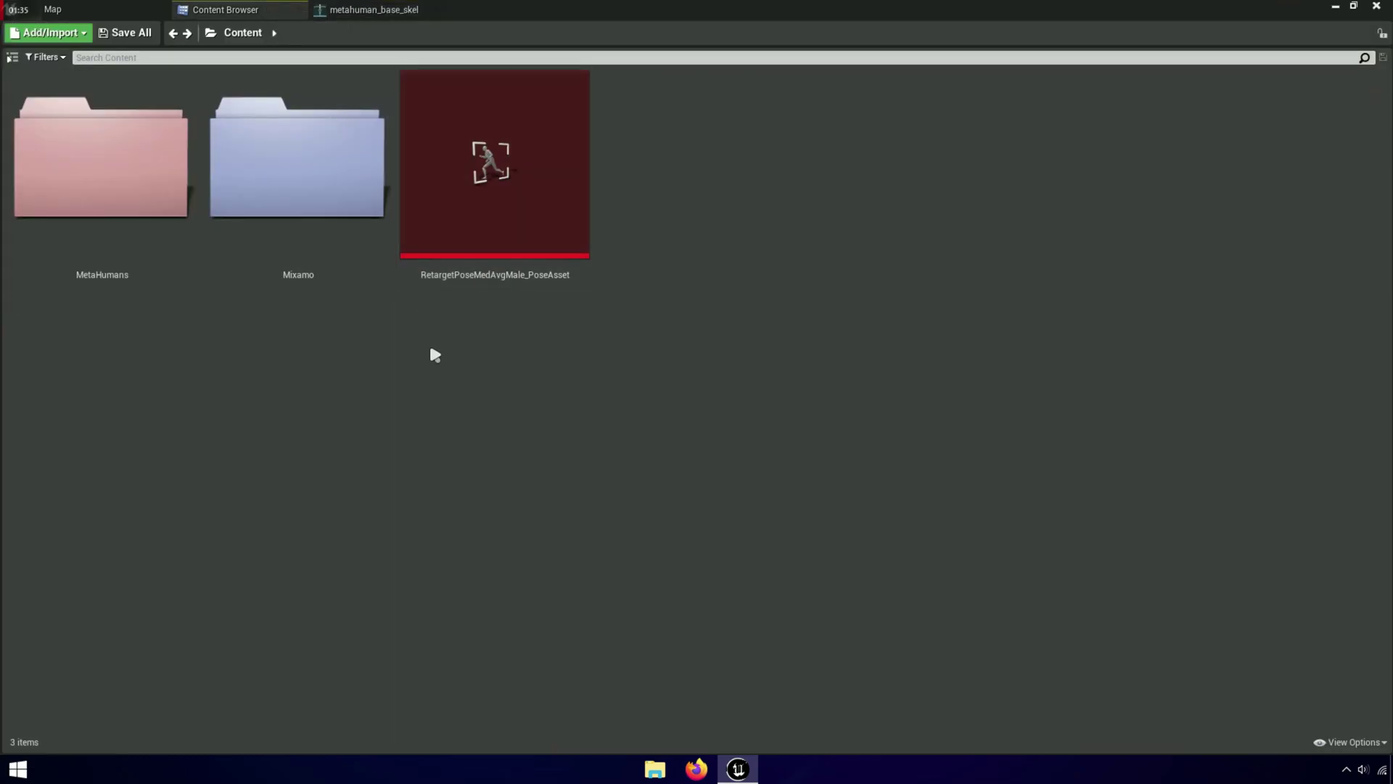
left_click(335, 282)
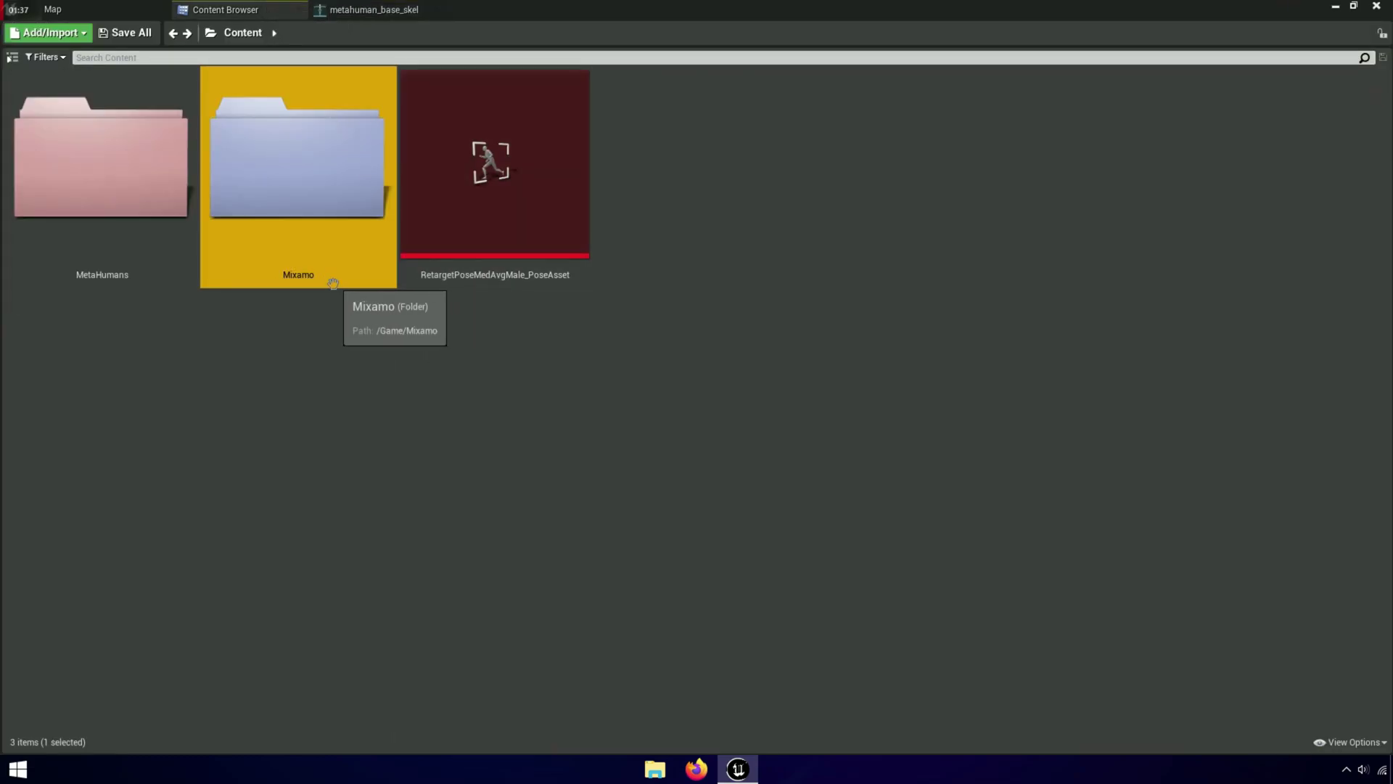
left_click(322, 314)
right_click(299, 319)
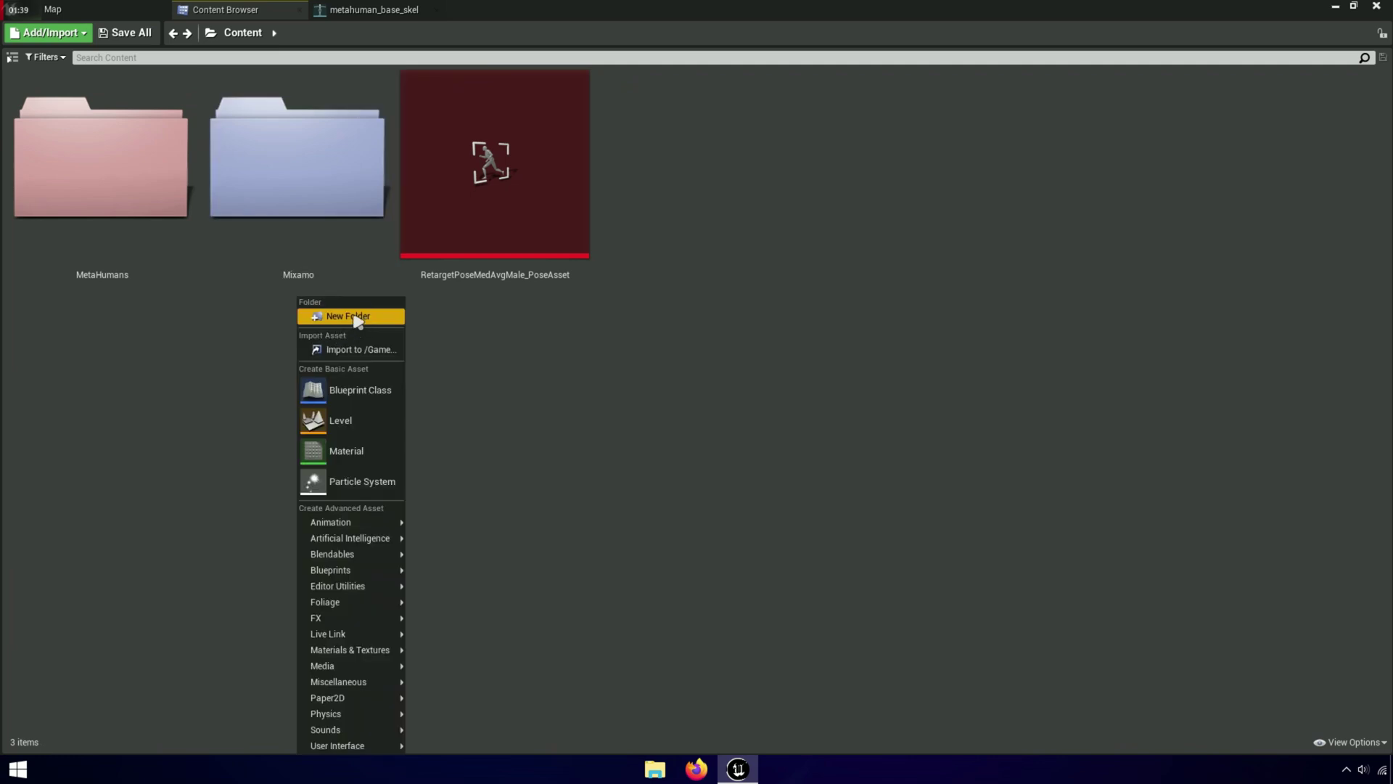
left_click(359, 318)
type("Anim")
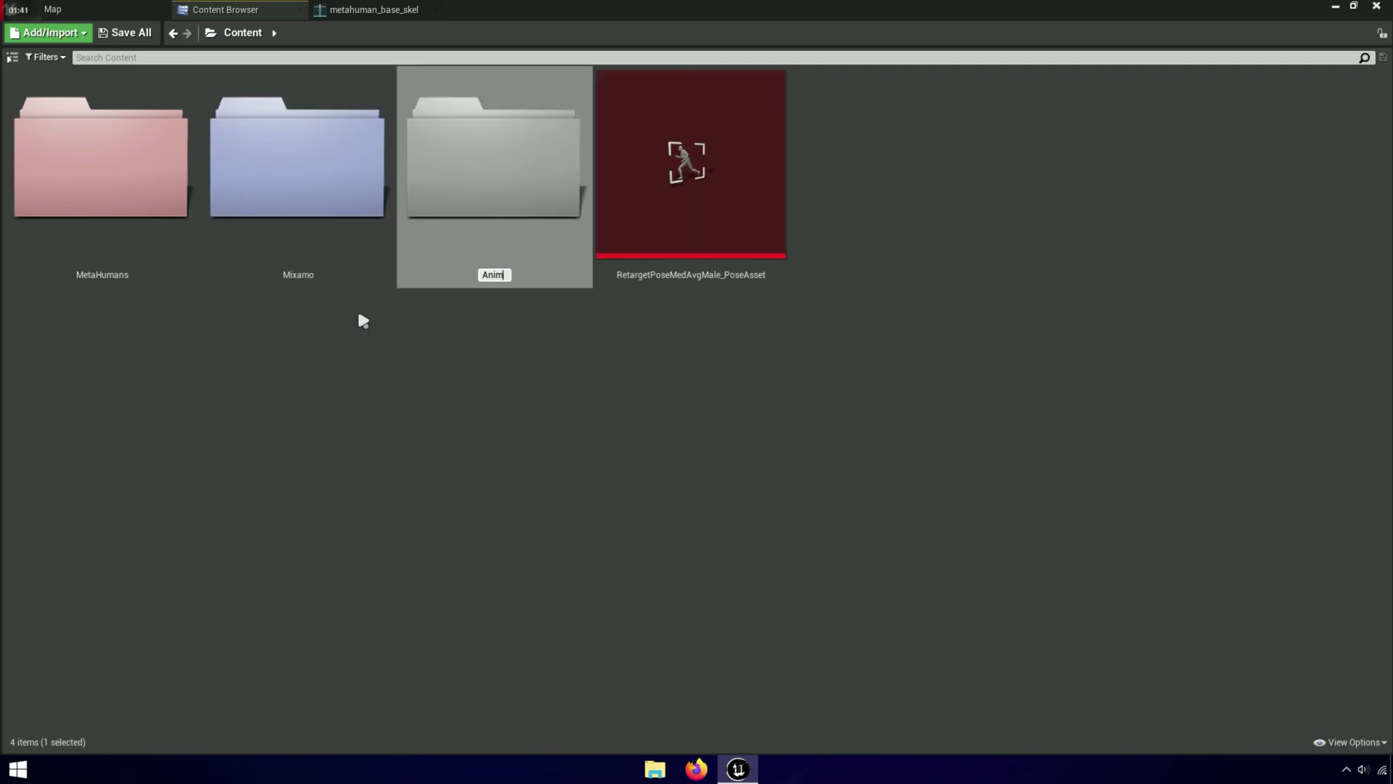
type("ation")
key("Return")
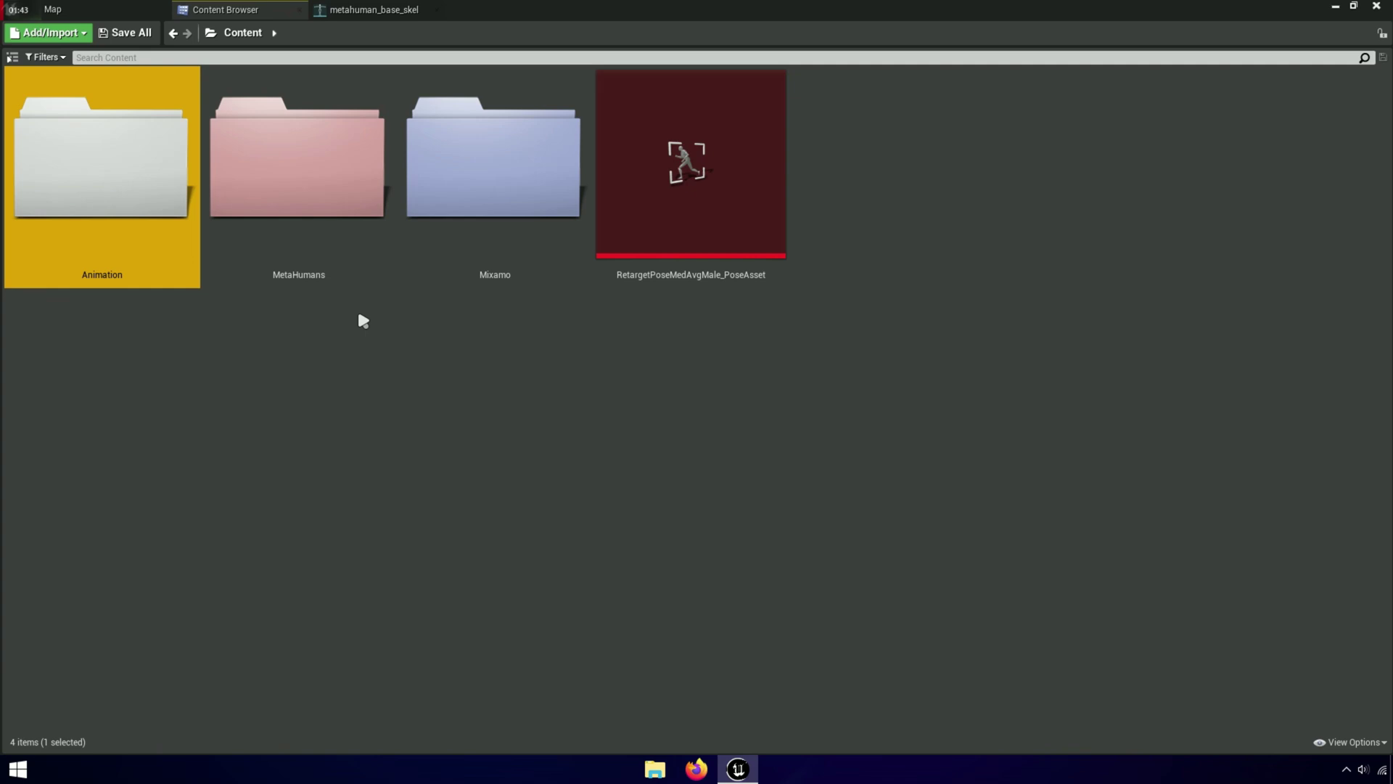
left_click(450, 373)
Step: Duplicate the Mixamo folder's Dance animation and retarget it to metahuman_base_skel, with /Game/Animation as the output folder
left_click(570, 265)
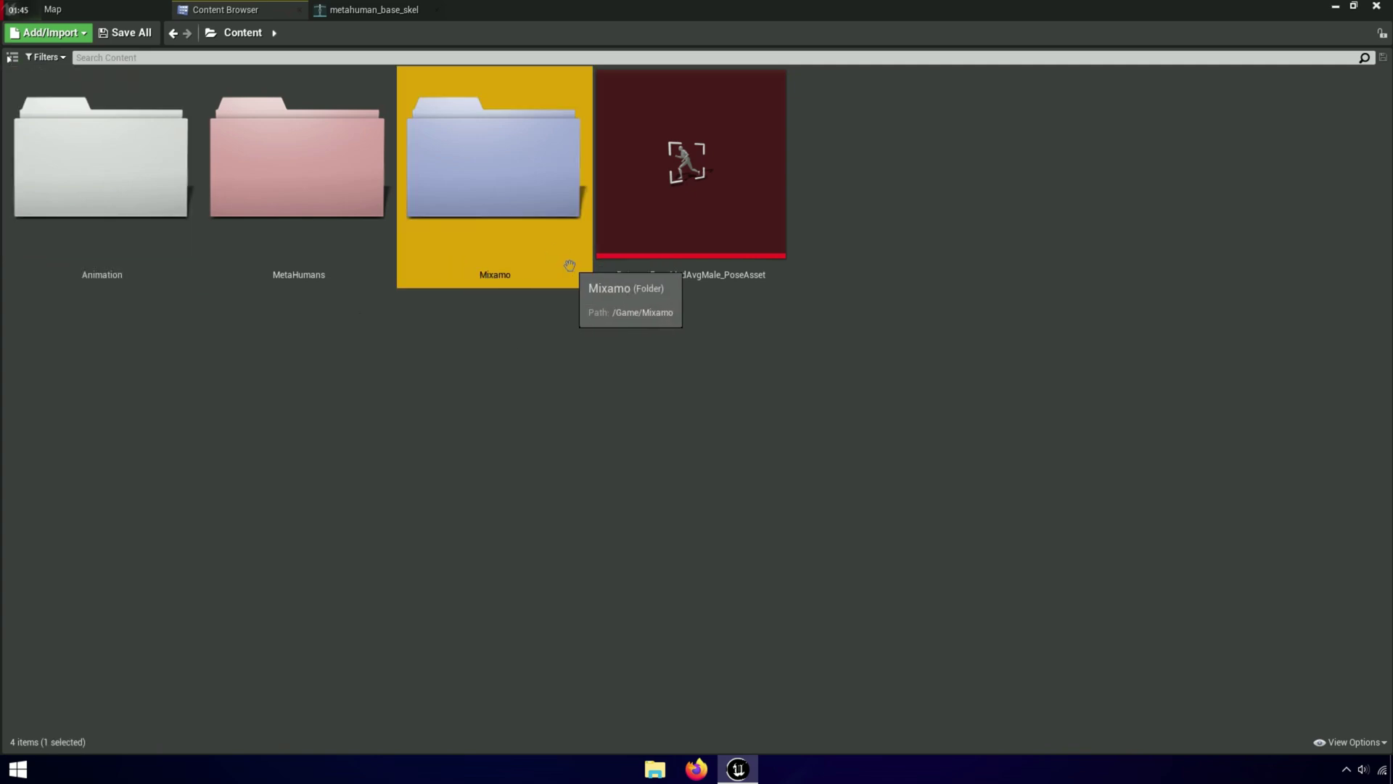
double_click(569, 265)
left_click(327, 277)
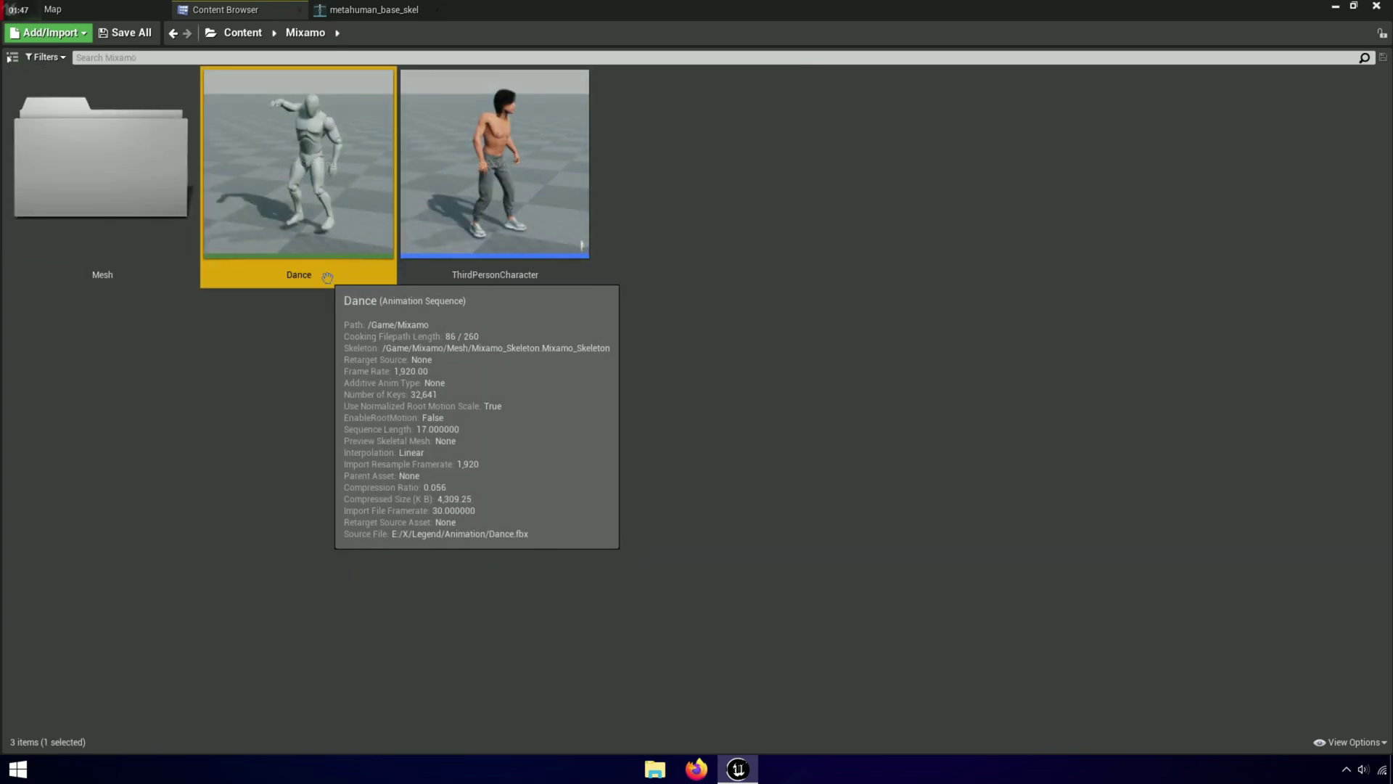
right_click(331, 207)
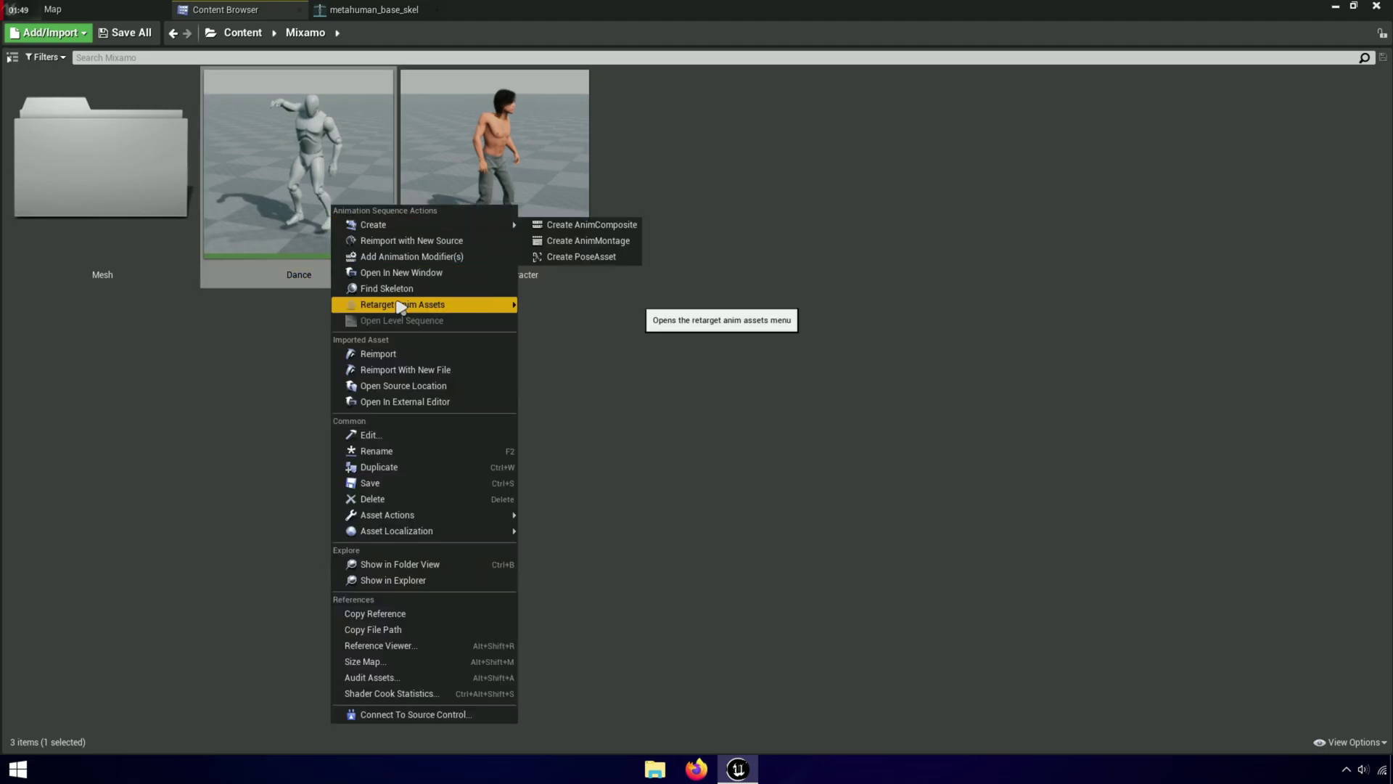
mouse_move(402, 307)
left_click(621, 307)
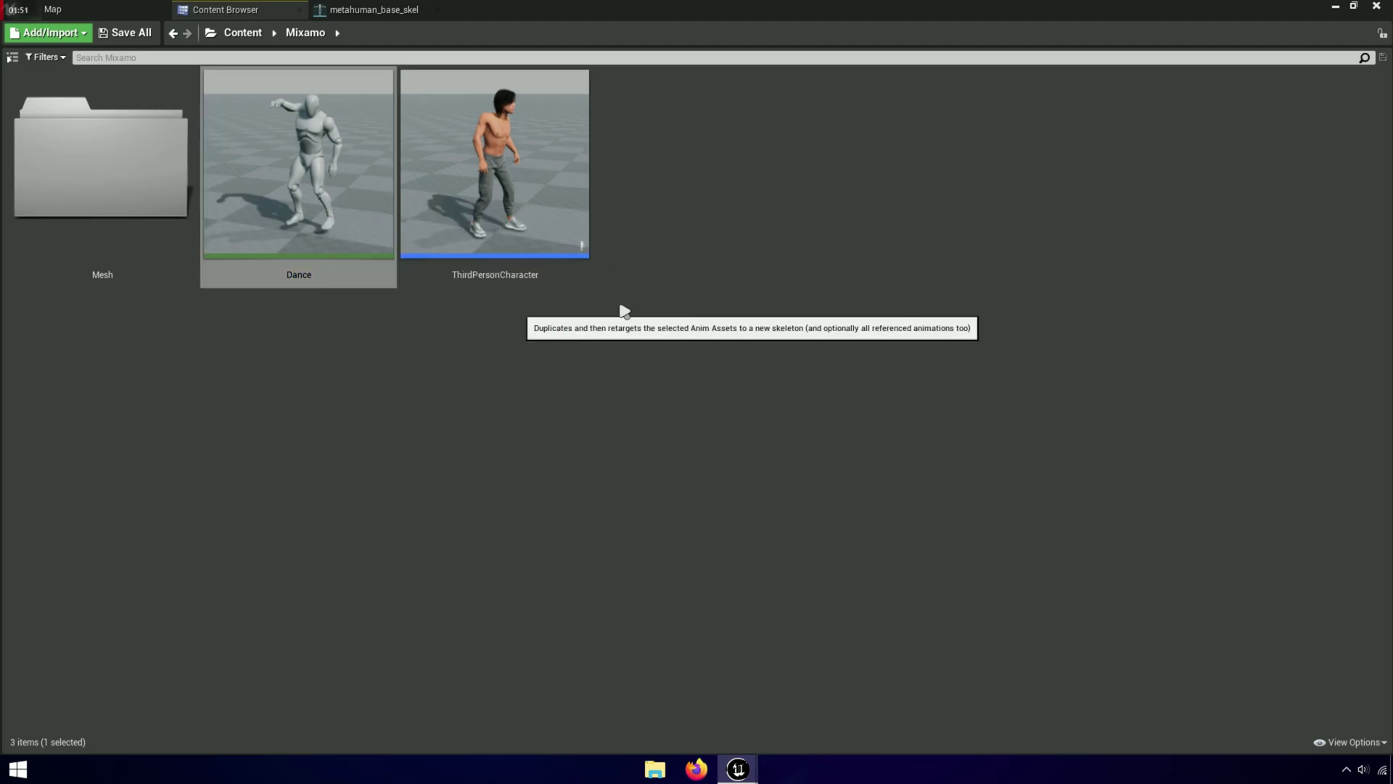
left_click(351, 280)
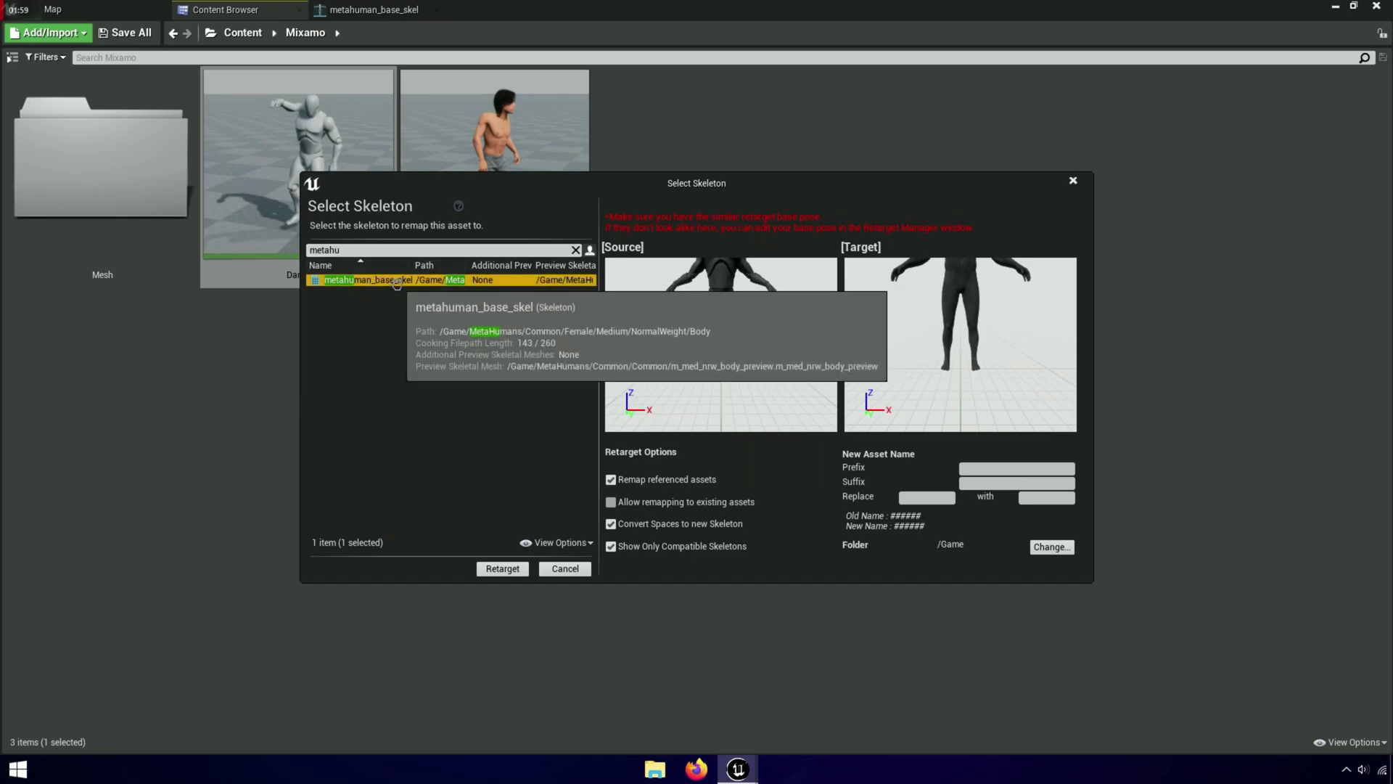
left_click(1052, 550)
left_click(605, 288)
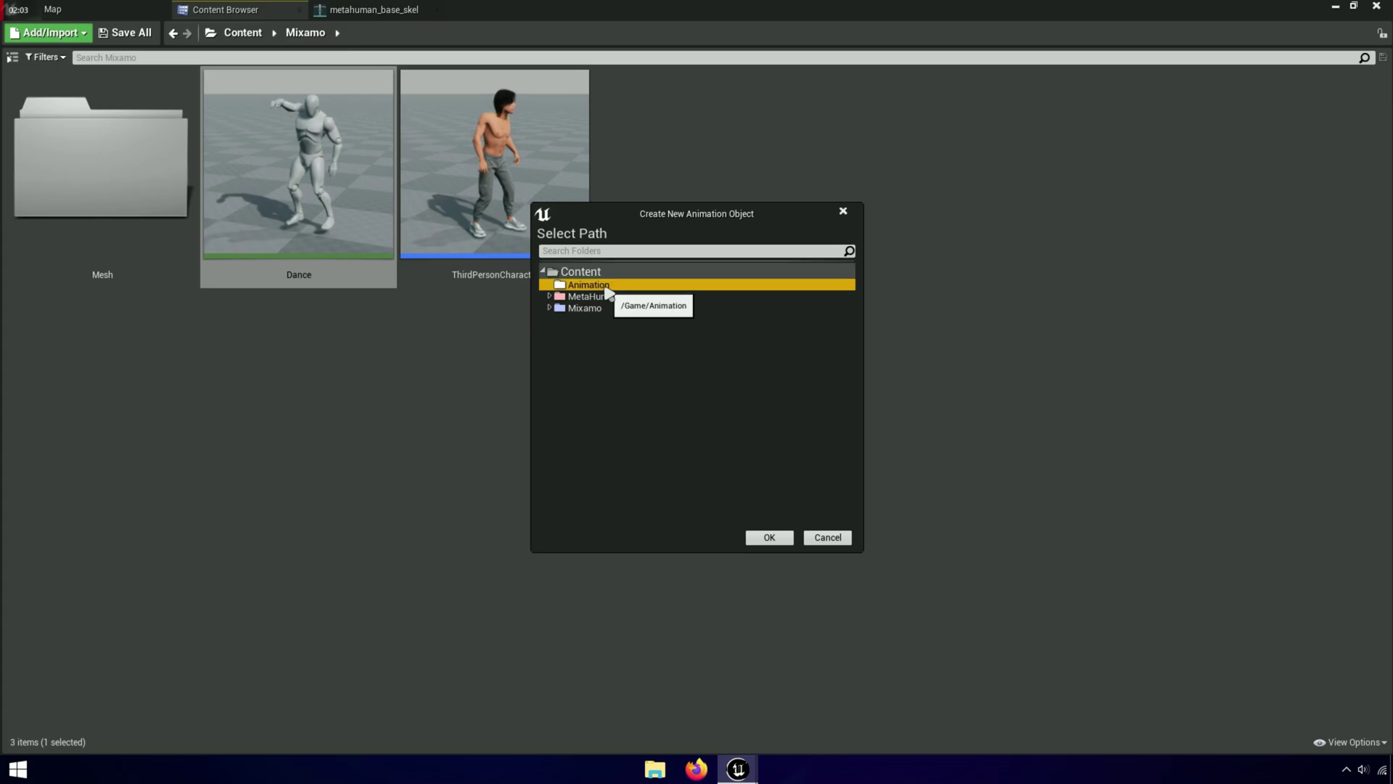
left_click(769, 536)
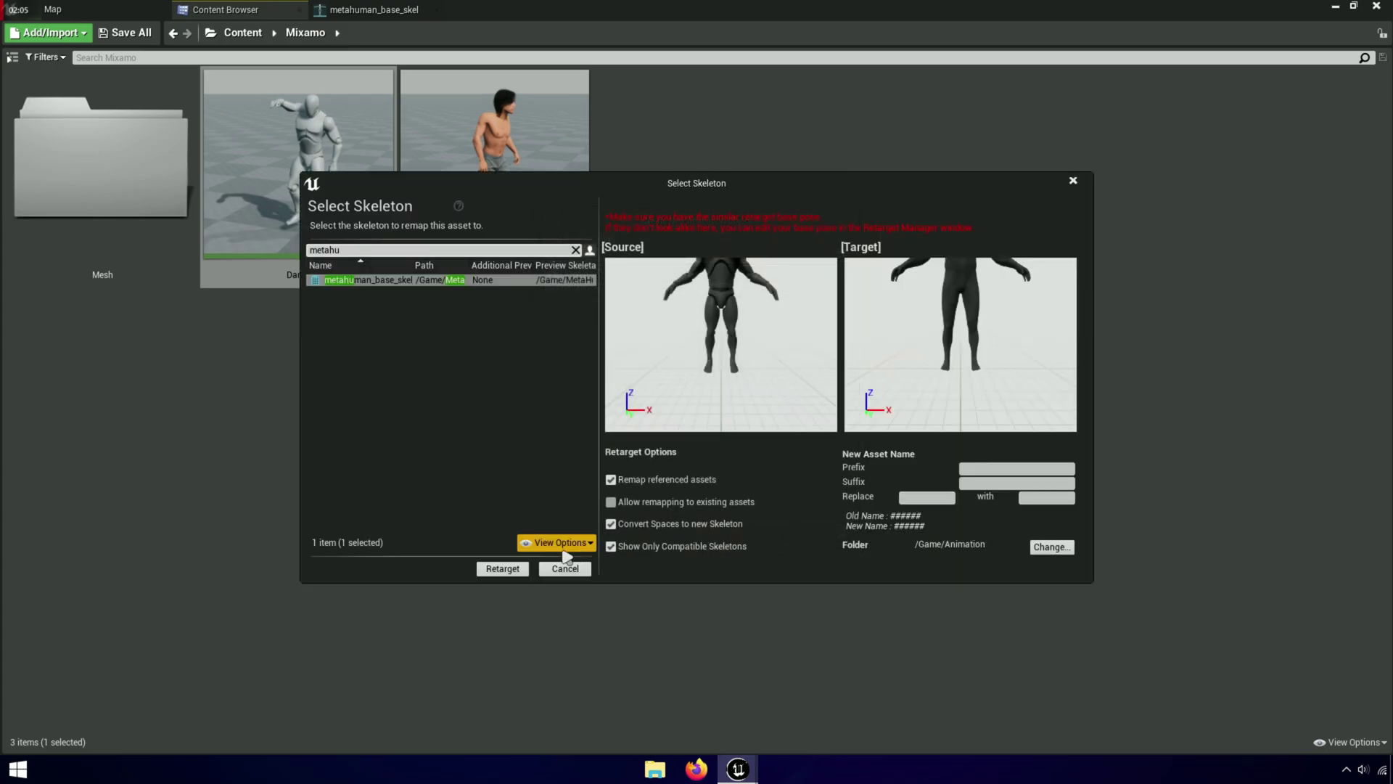
left_click(502, 570)
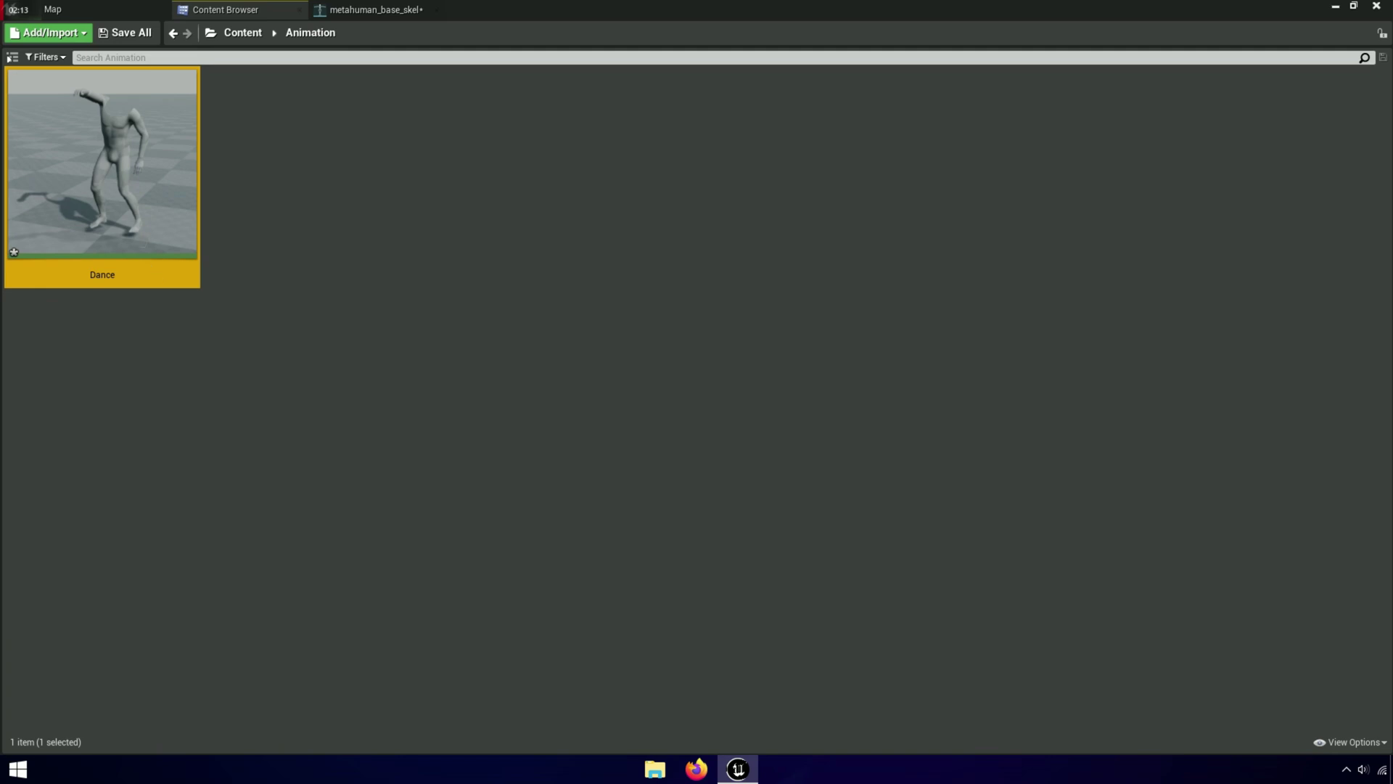
Step: Open the retargeted Dance animation, examine its playback in an enlarged preview, and close it again
double_click(125, 214)
left_click_drag(435, 255, 644, 7)
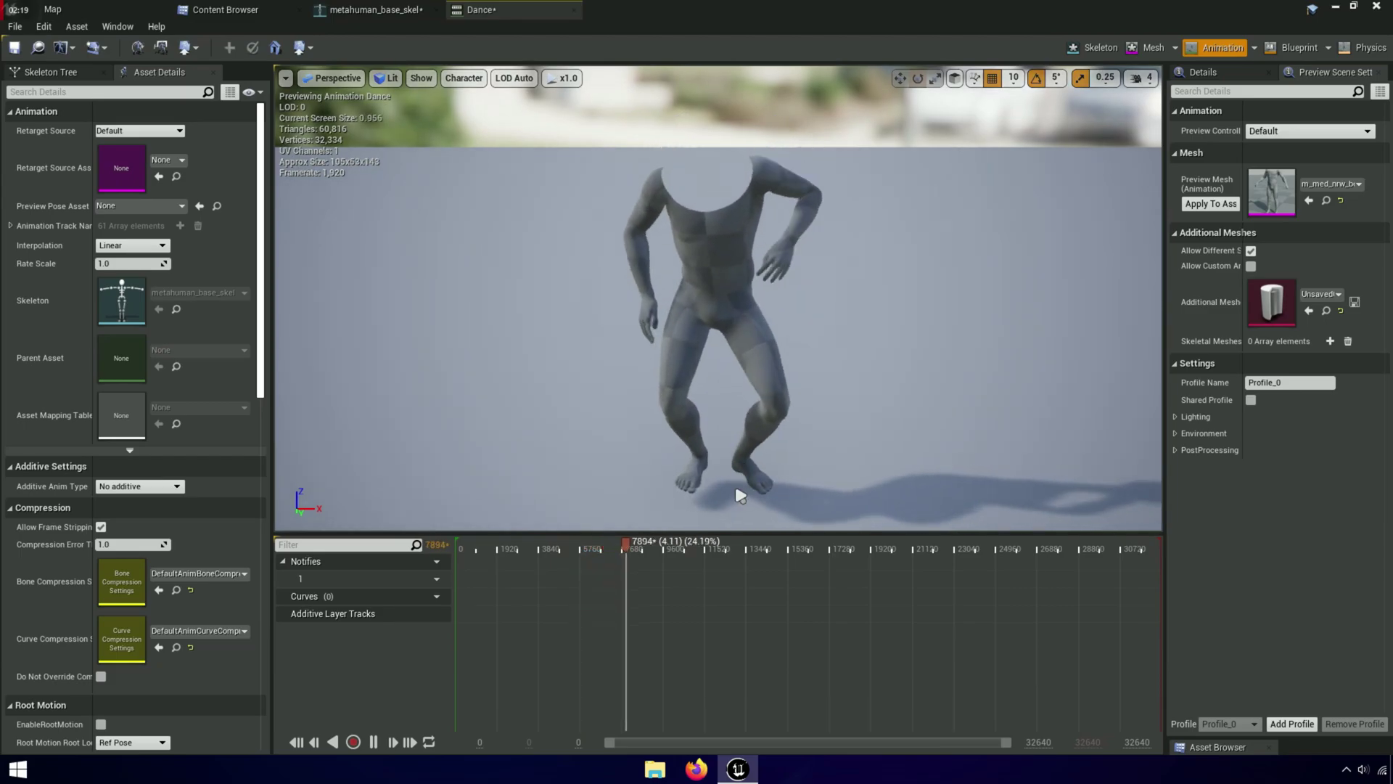
left_click_drag(735, 535, 735, 718)
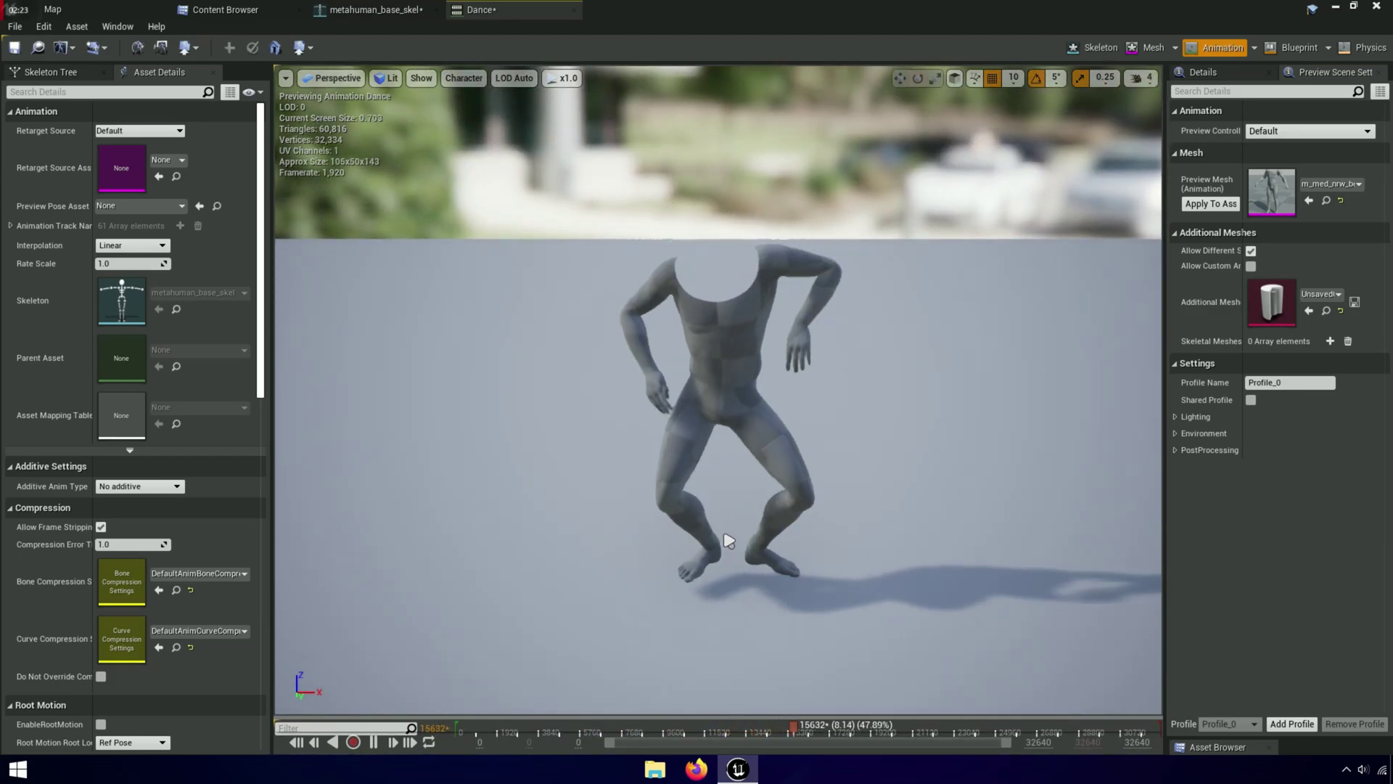
left_click(574, 9)
left_click(253, 7)
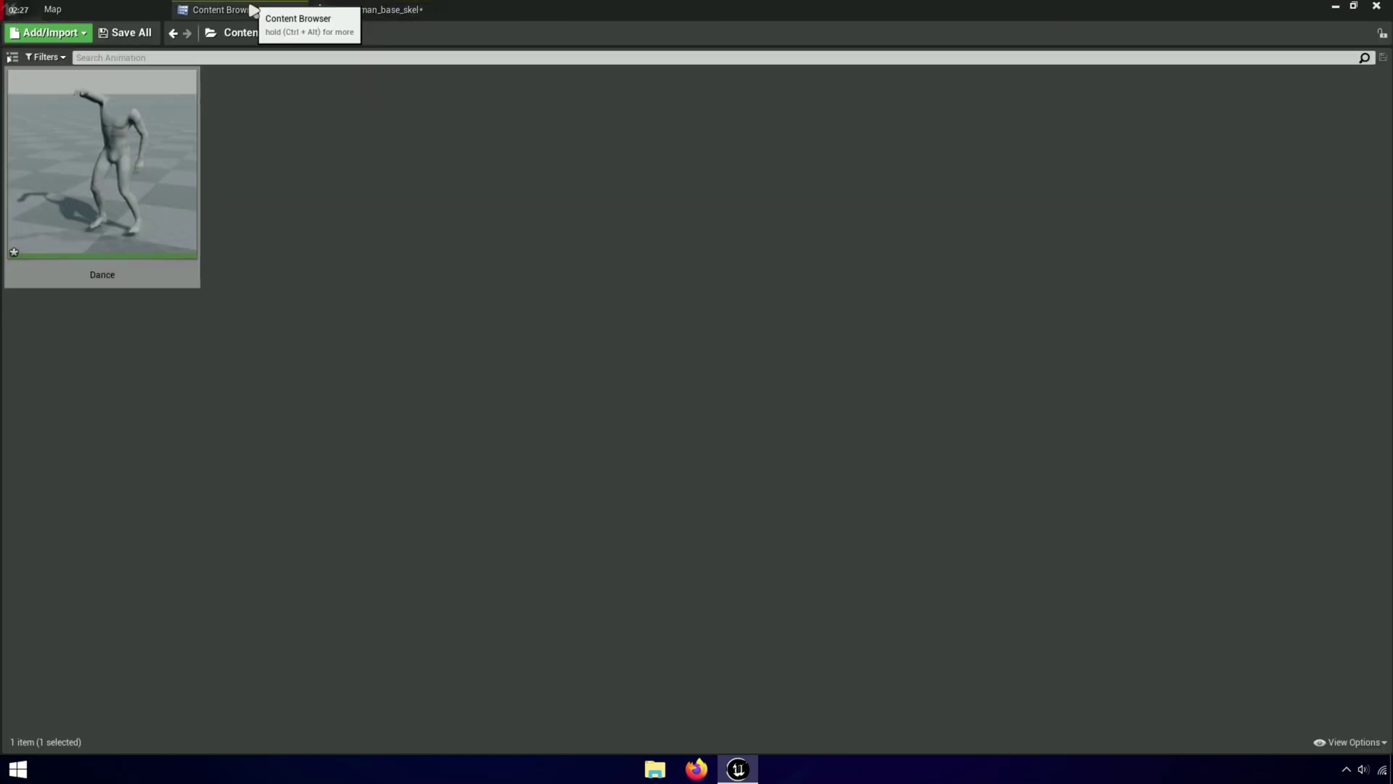
Step: Place the retargeted Dance animation in the level, play the level to check it, and stop the play session
left_click_drag(101, 174, 436, 416)
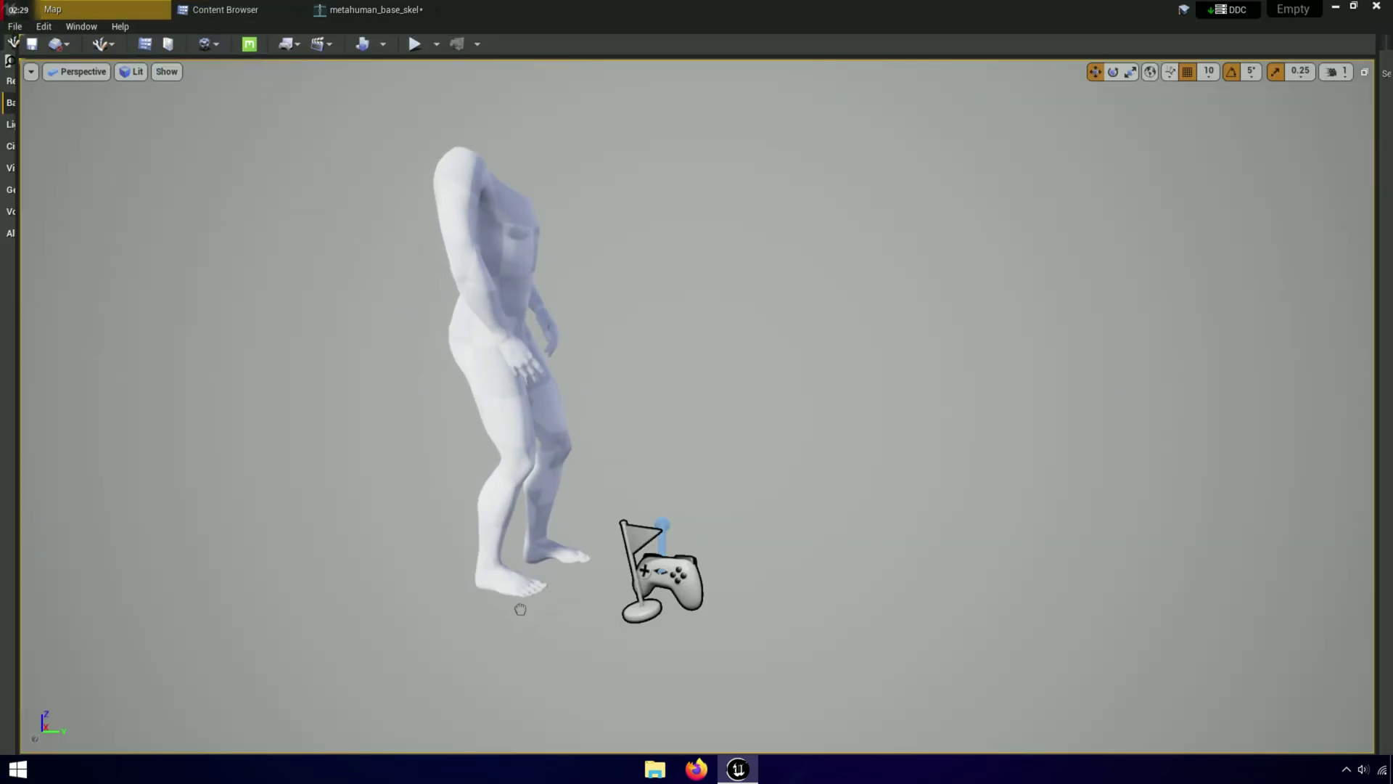
left_click(415, 43)
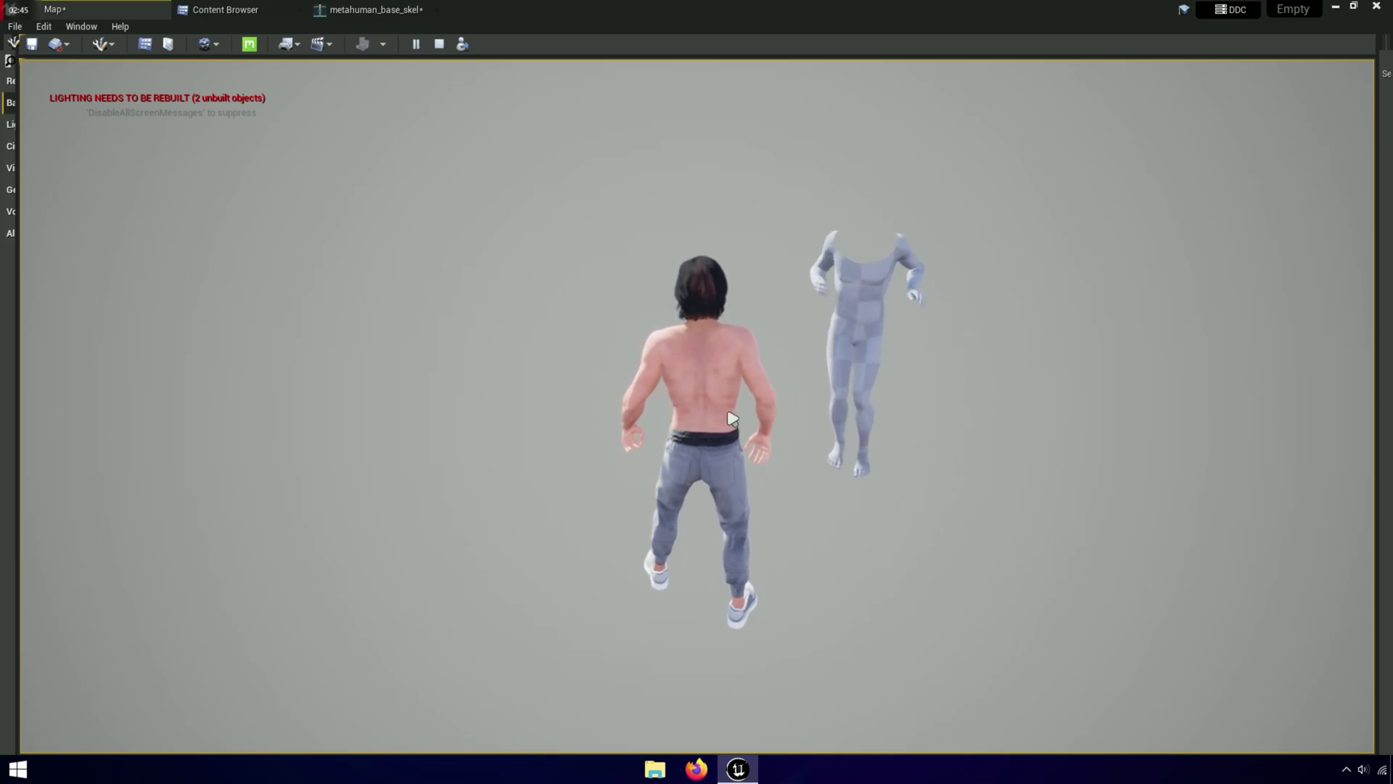
key("Escape")
Step: Create a child Blueprint class of ThirdPersonCharacter in the Mixamo folder
left_click(238, 10)
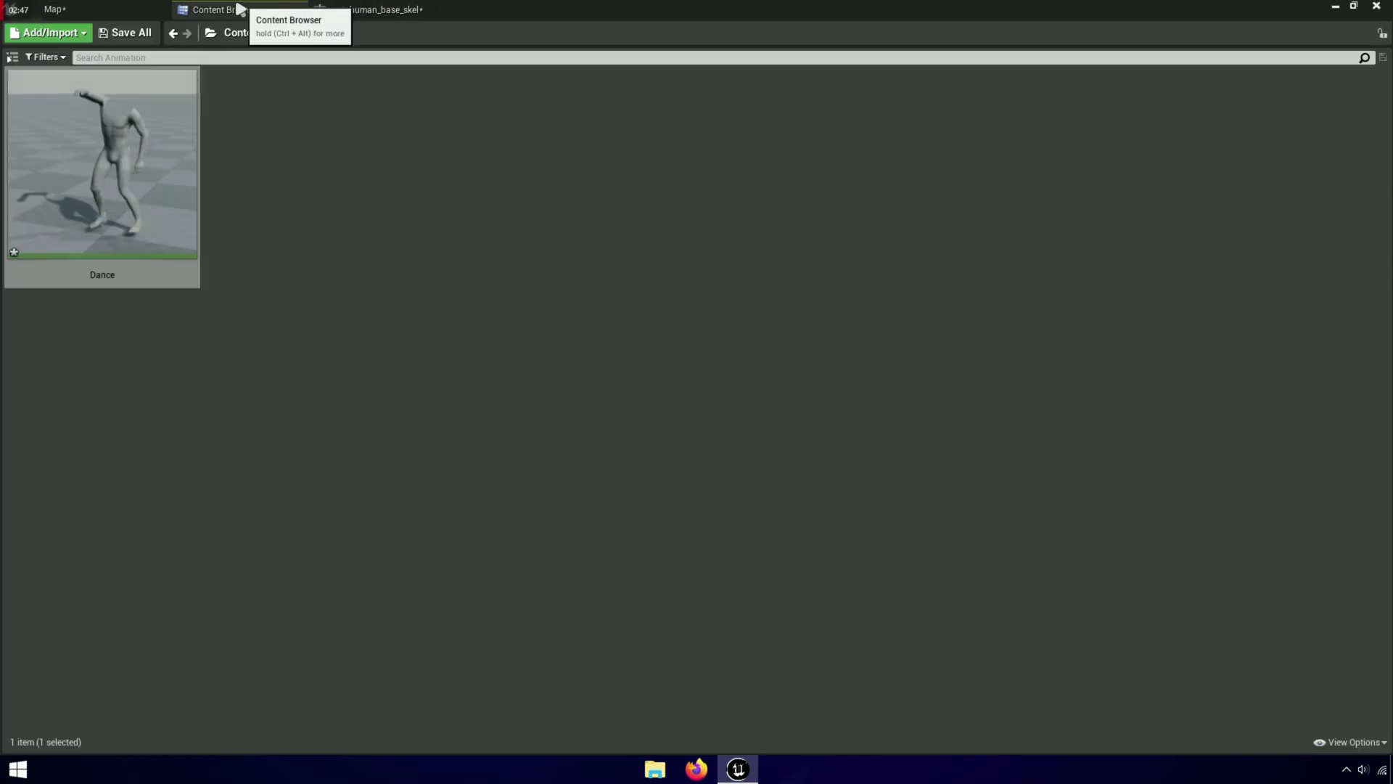
left_click(281, 80)
left_click(244, 33)
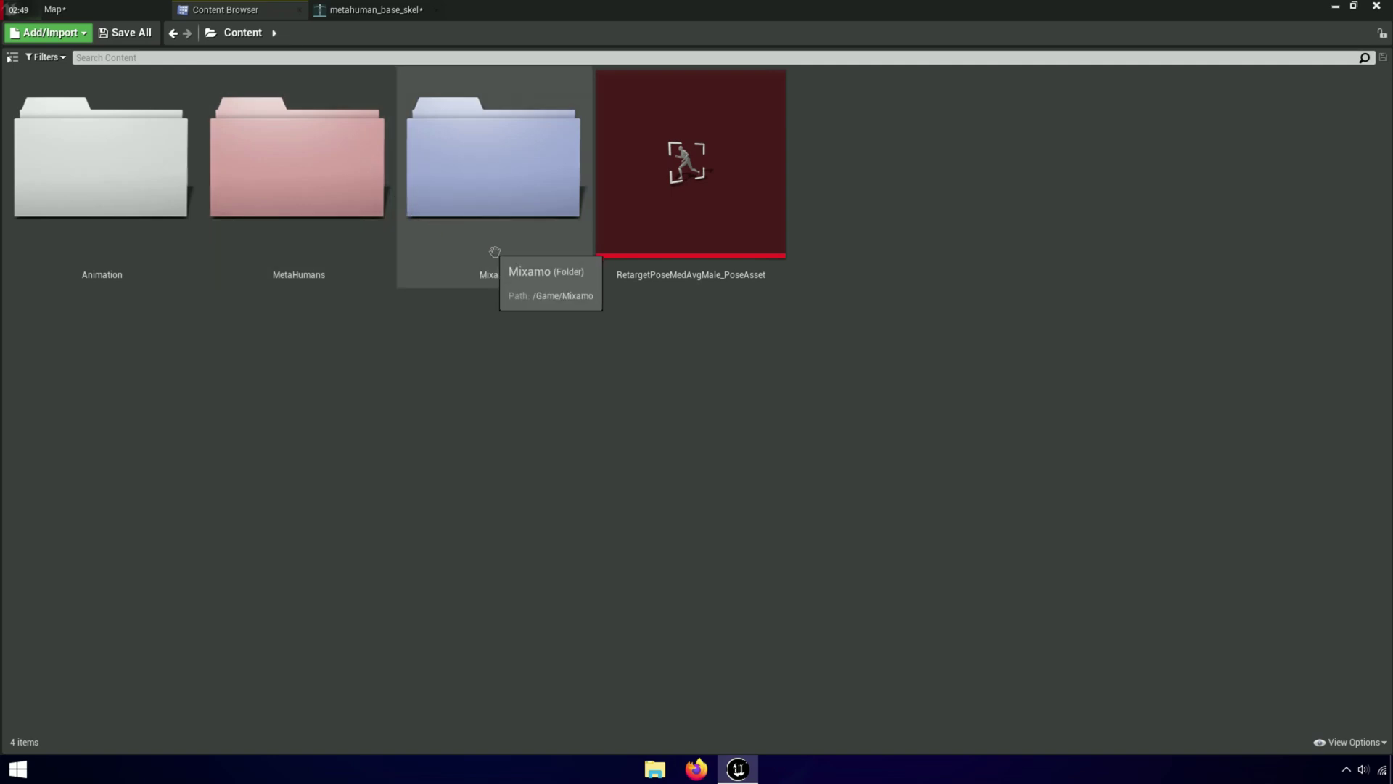
double_click(479, 274)
left_click(474, 280)
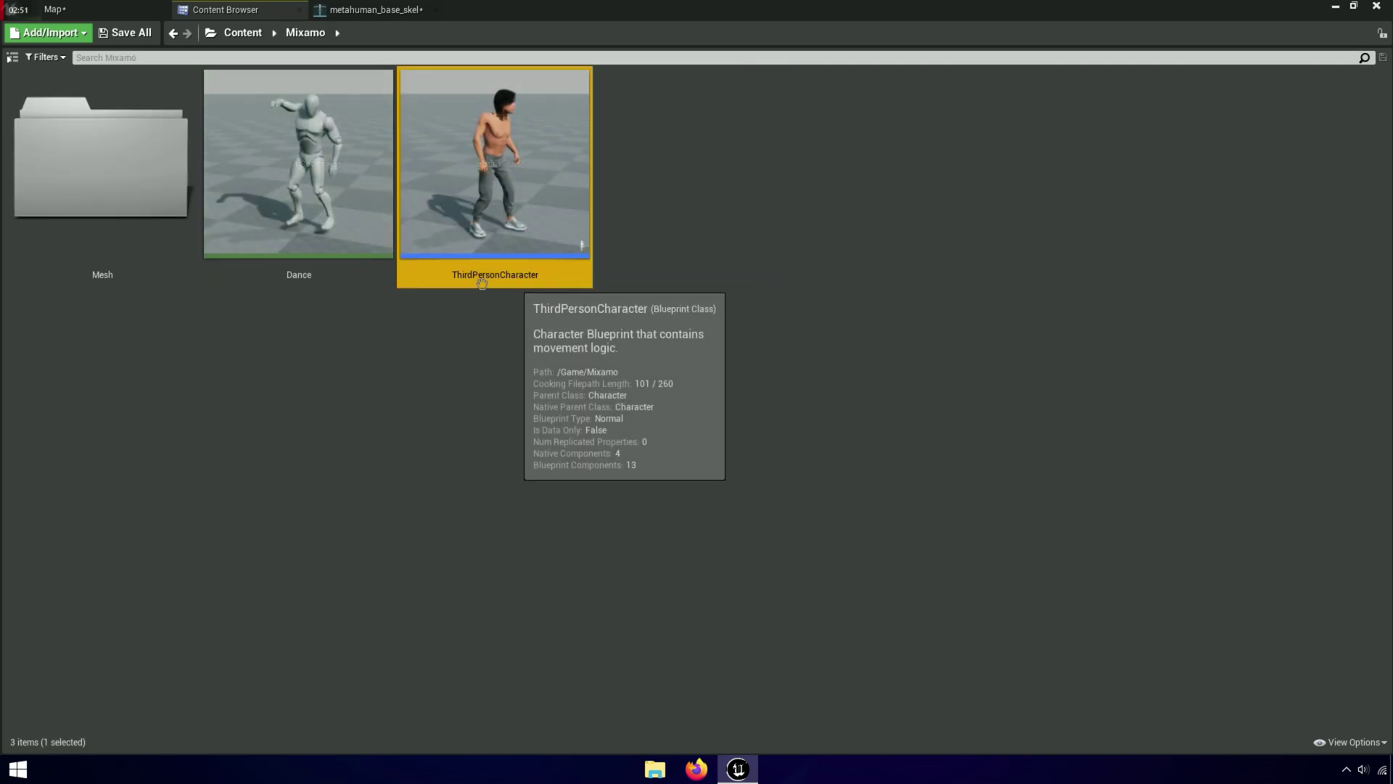
right_click(515, 231)
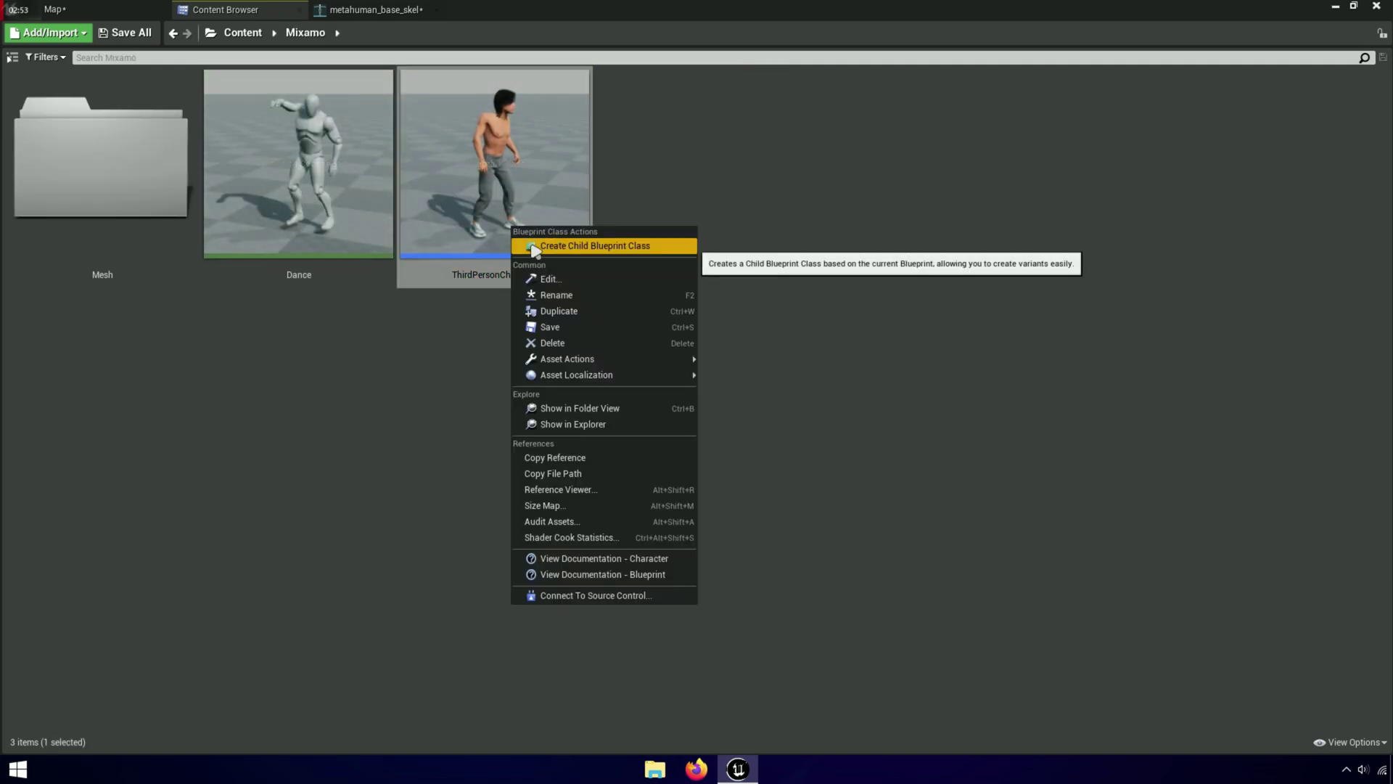
left_click(645, 248)
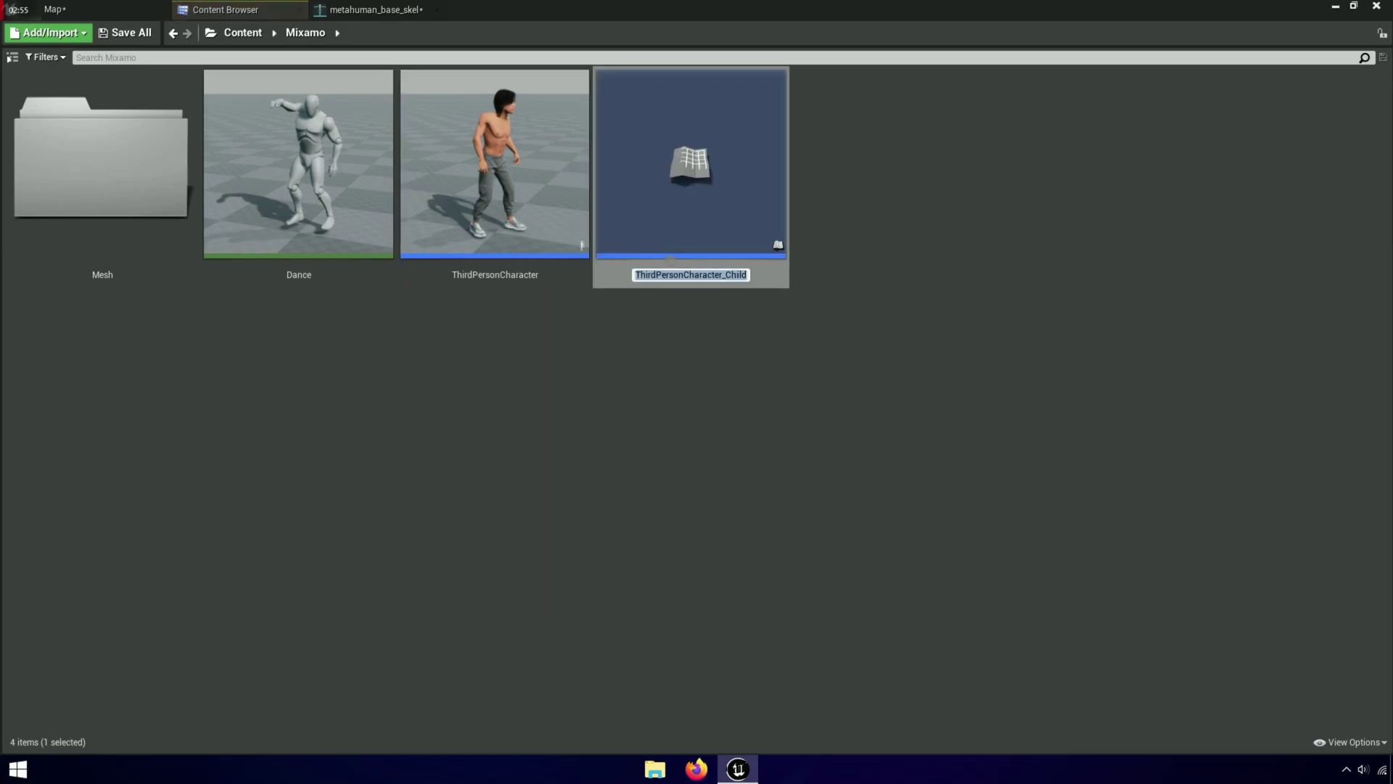
Step: Name the new child Blueprint Test
type("Dance")
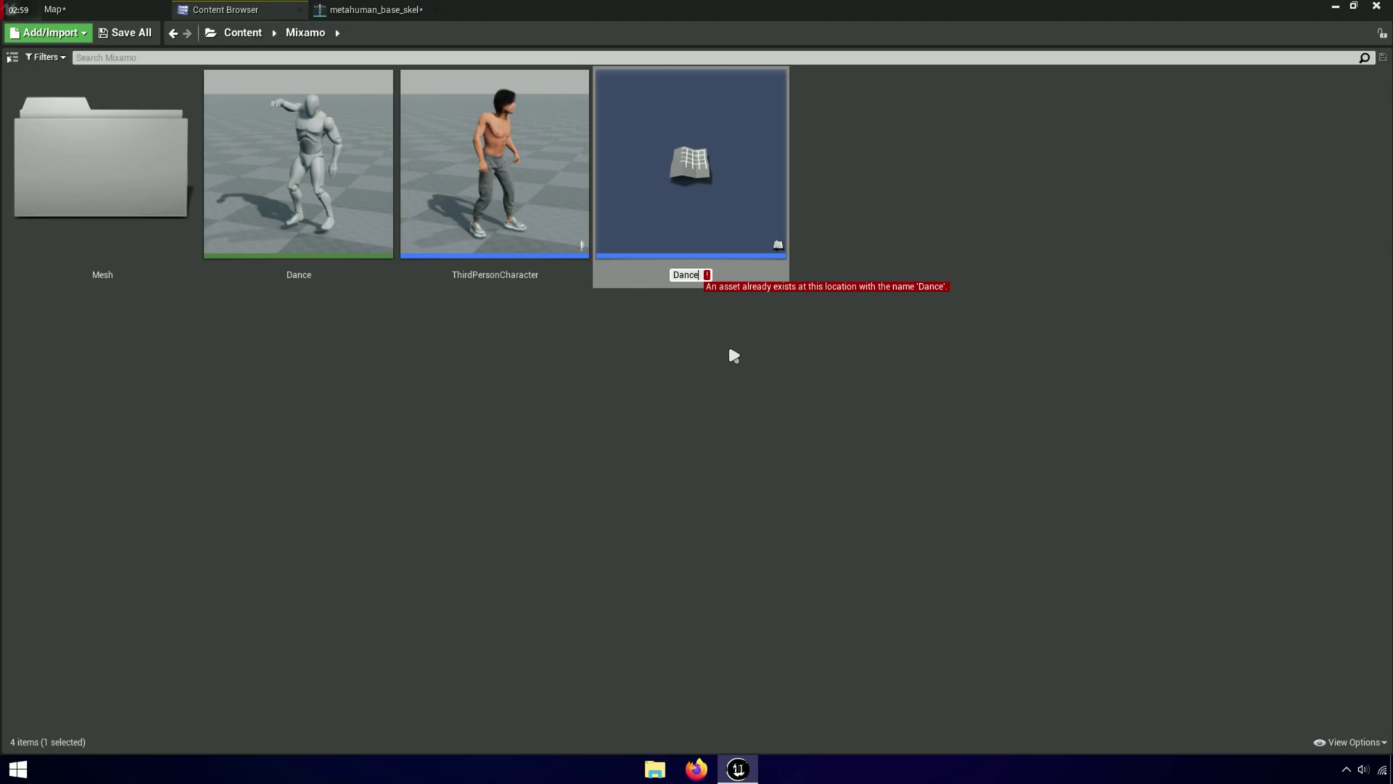
key("BackSpace")
key("BackSpace")
key("BackSpace")
key("BackSpace")
key("BackSpace")
type("Test")
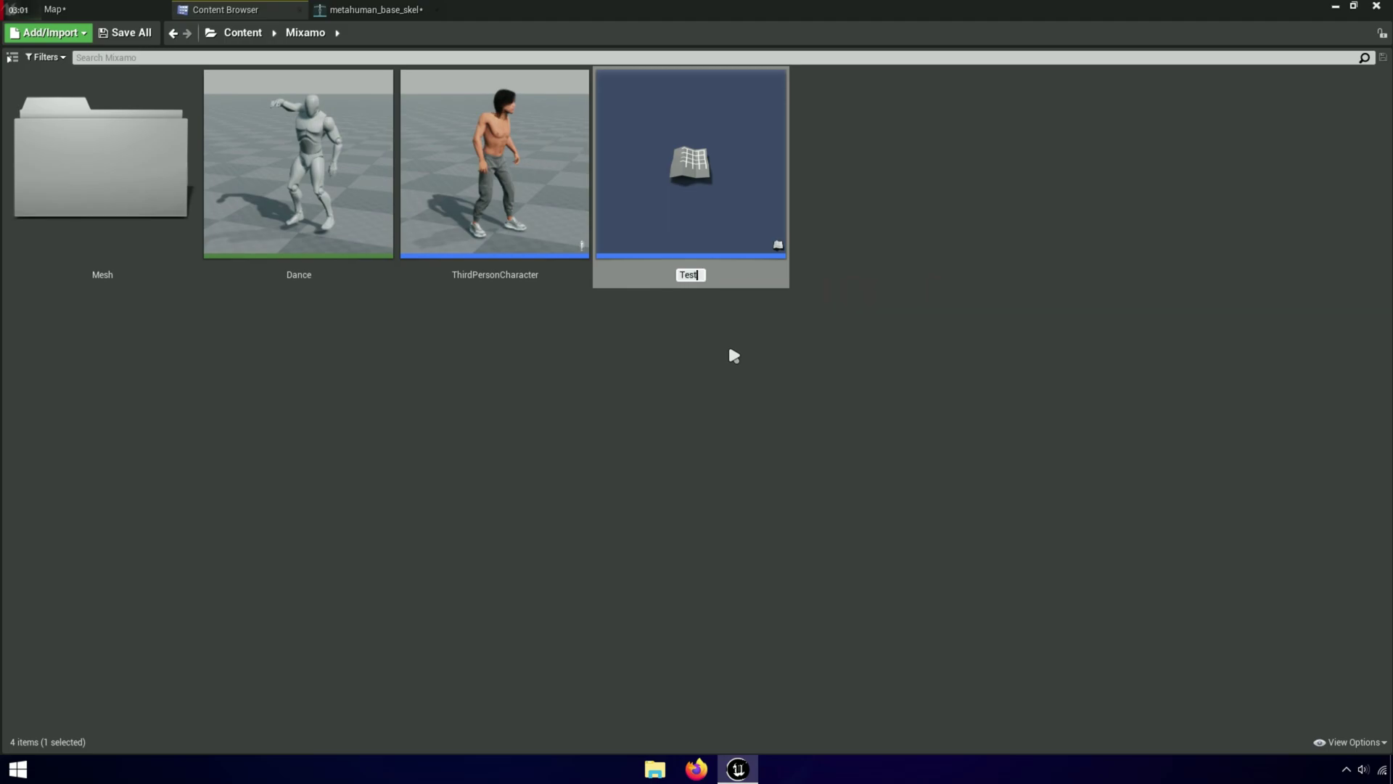
key("Return")
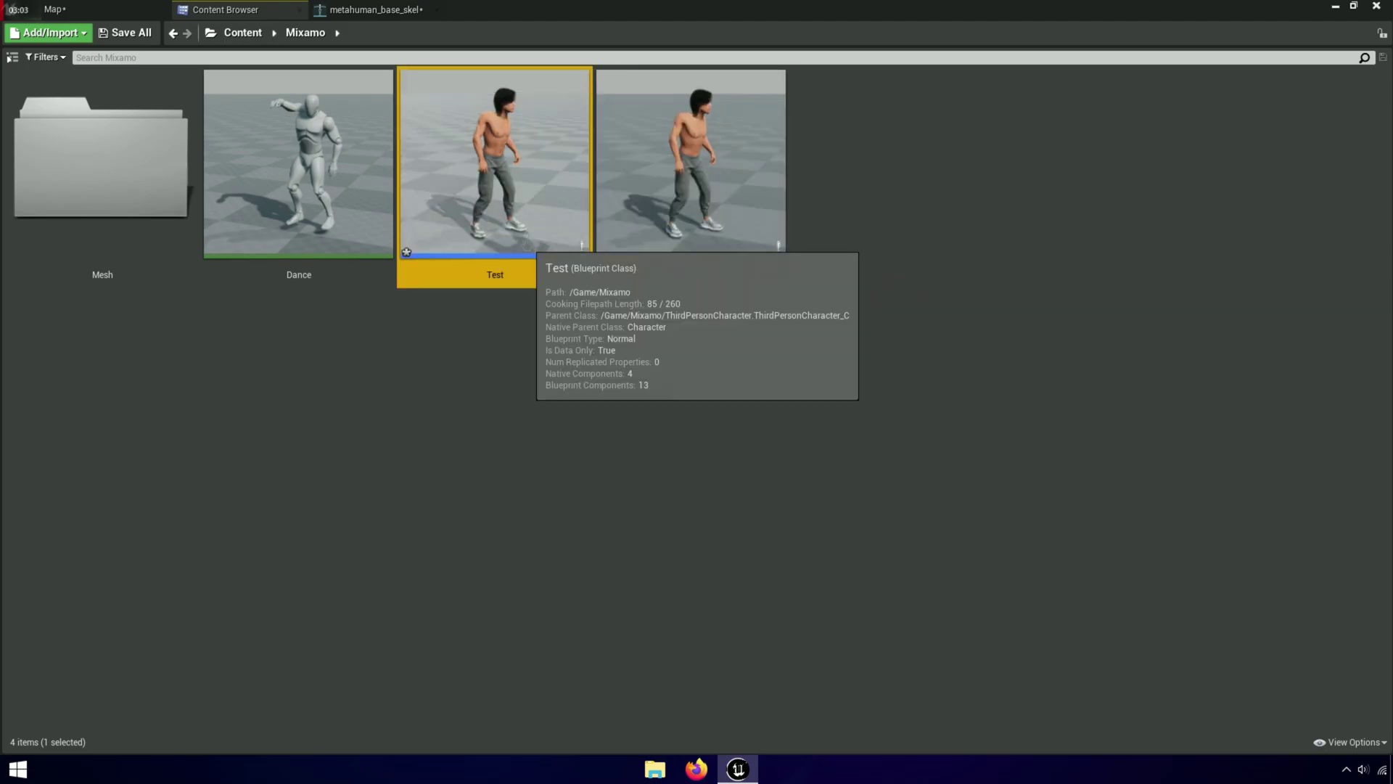
Step: Open the Test Blueprint docked with the other editors and set its Mesh component's Animation Mode to Use Animation Asset
double_click(546, 260)
left_click_drag(424, 261, 488, 15)
left_click(436, 10)
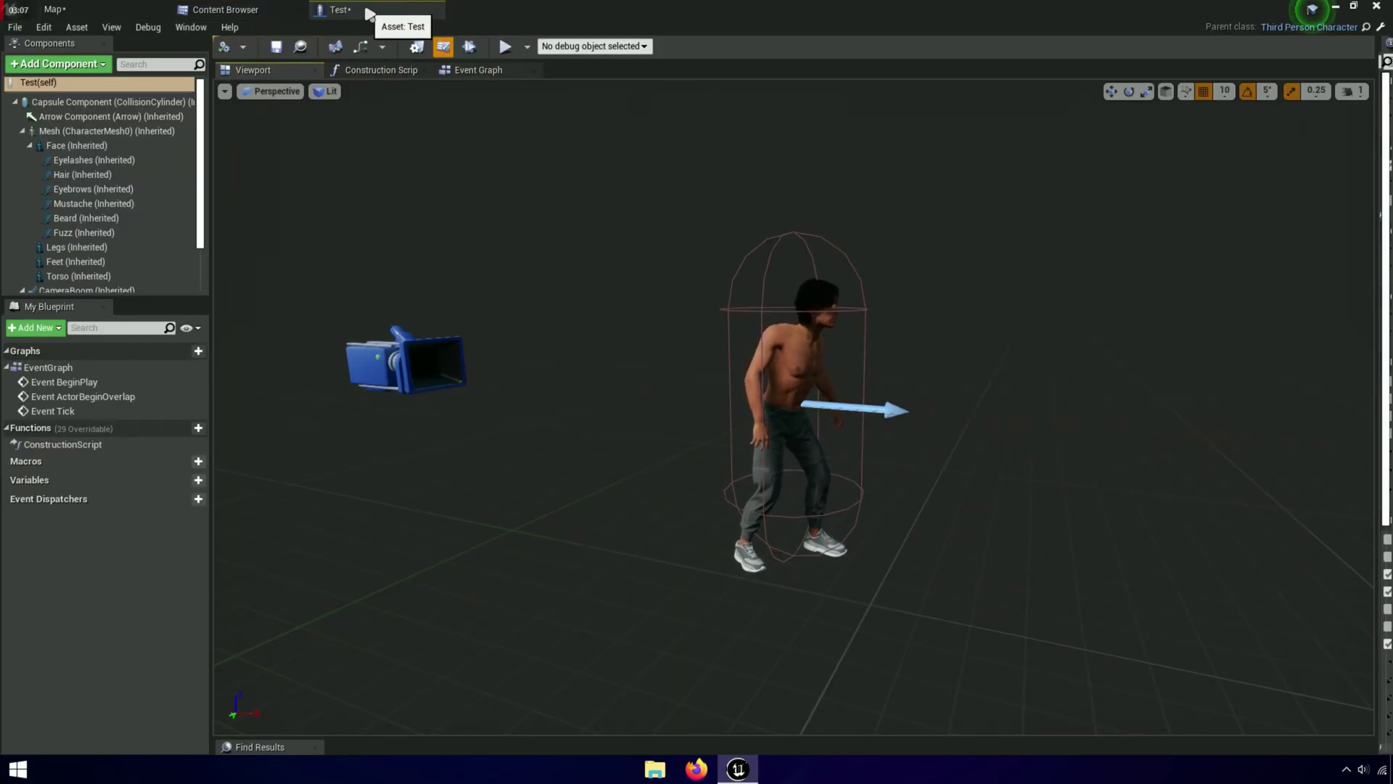
left_click(89, 133)
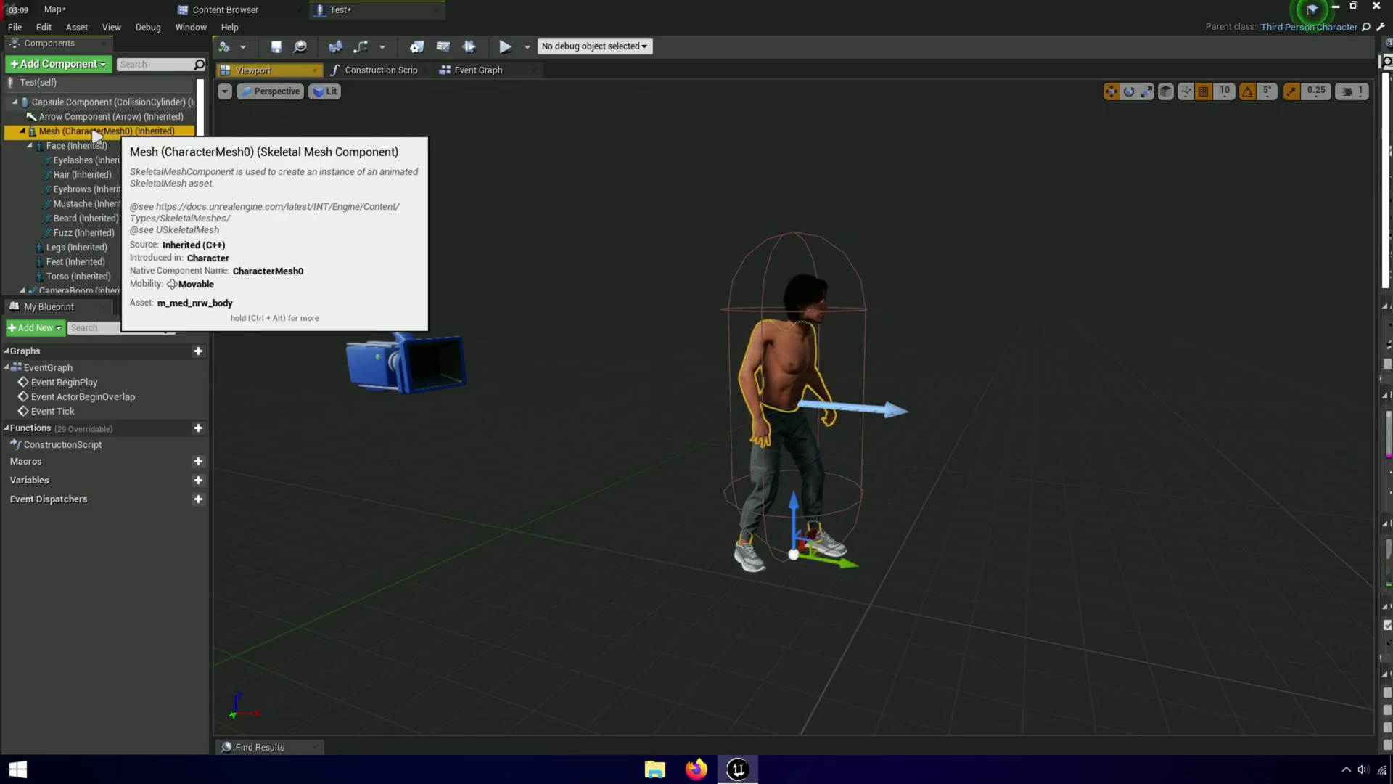
left_click_drag(1383, 344, 823, 339)
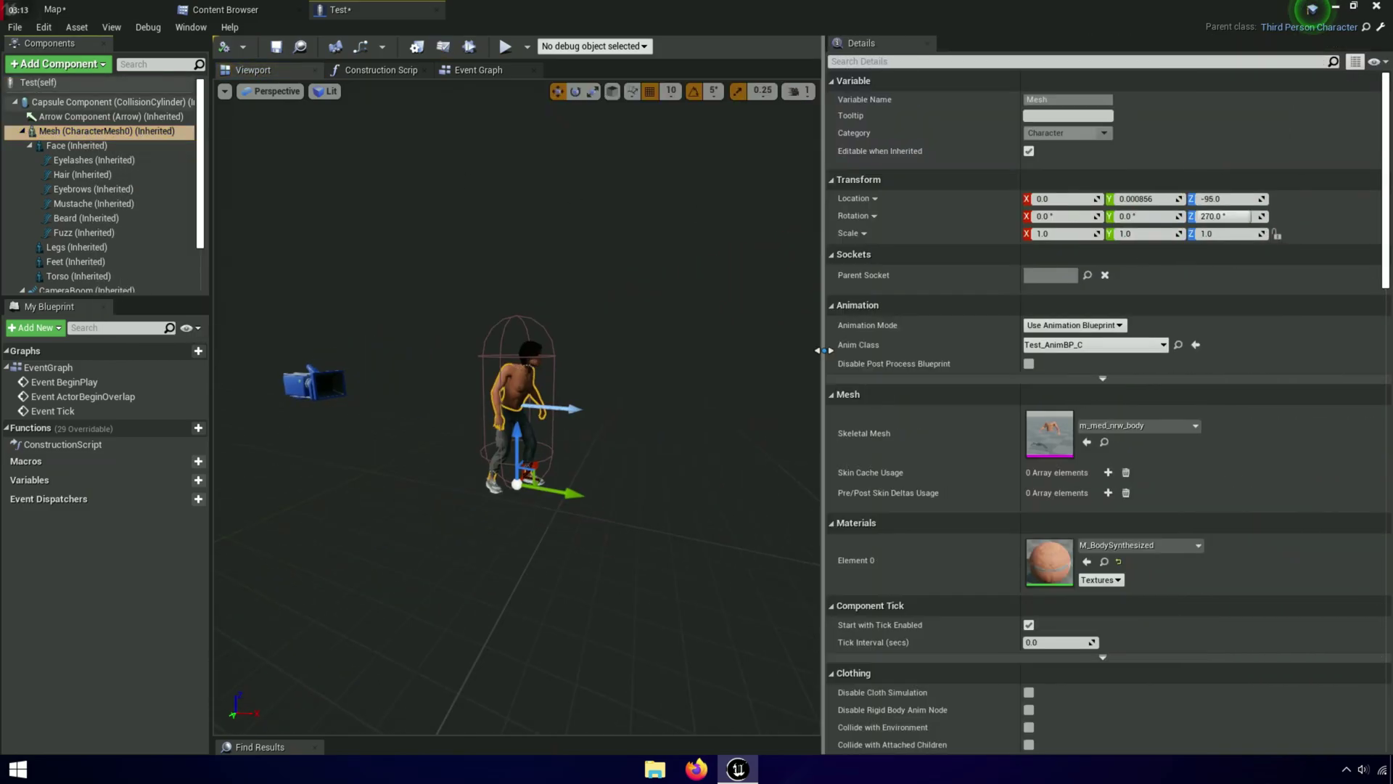
left_click(1070, 326)
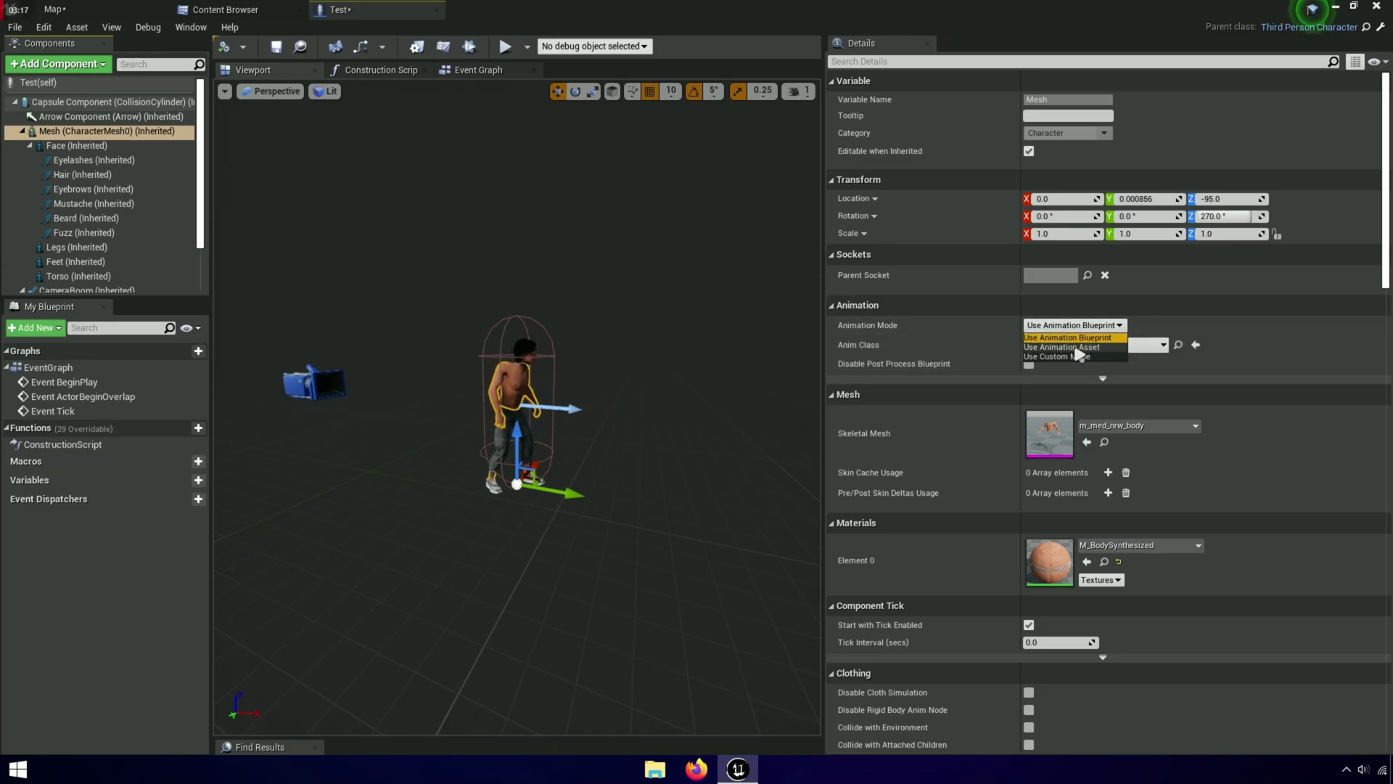
left_click(1076, 347)
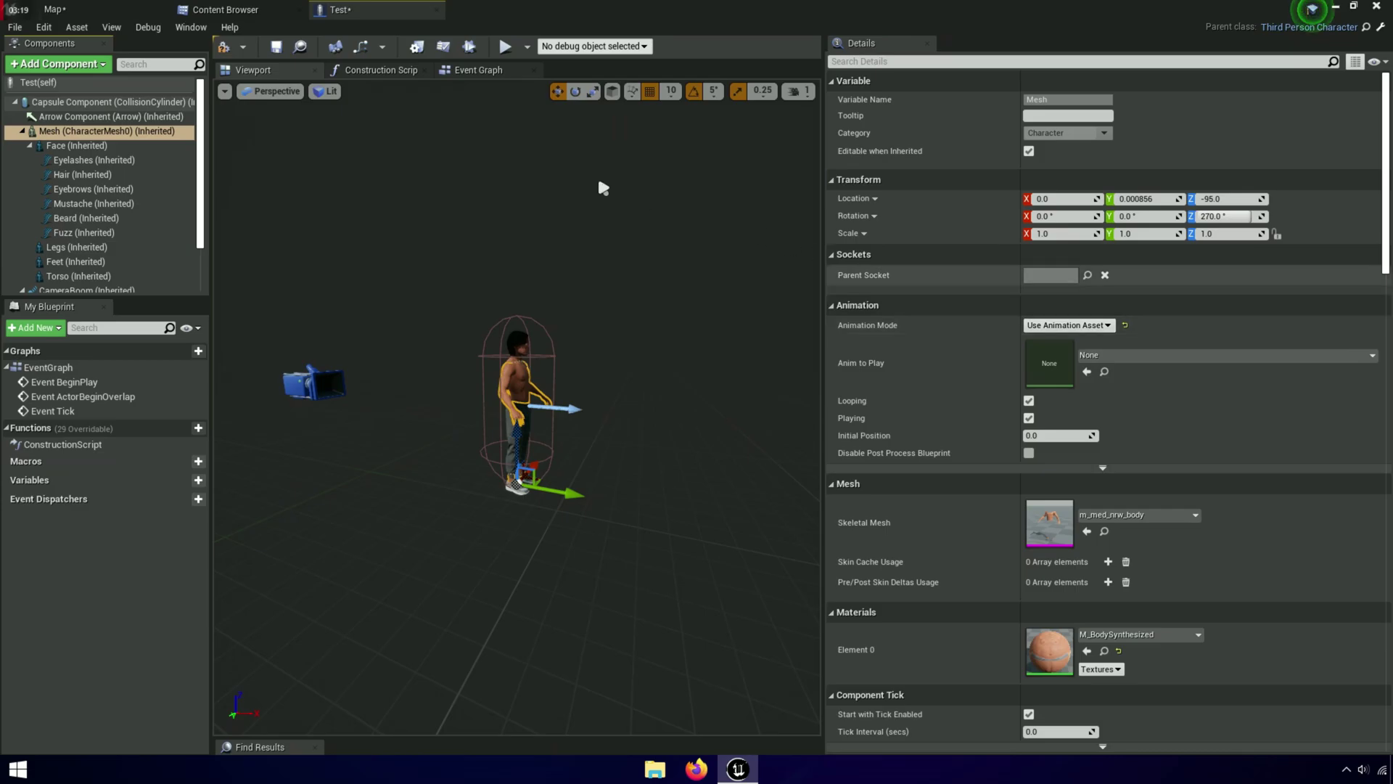
Step: Copy the name of the retargeted Dance animation from its rename field in the Animation folder
left_click(255, 11)
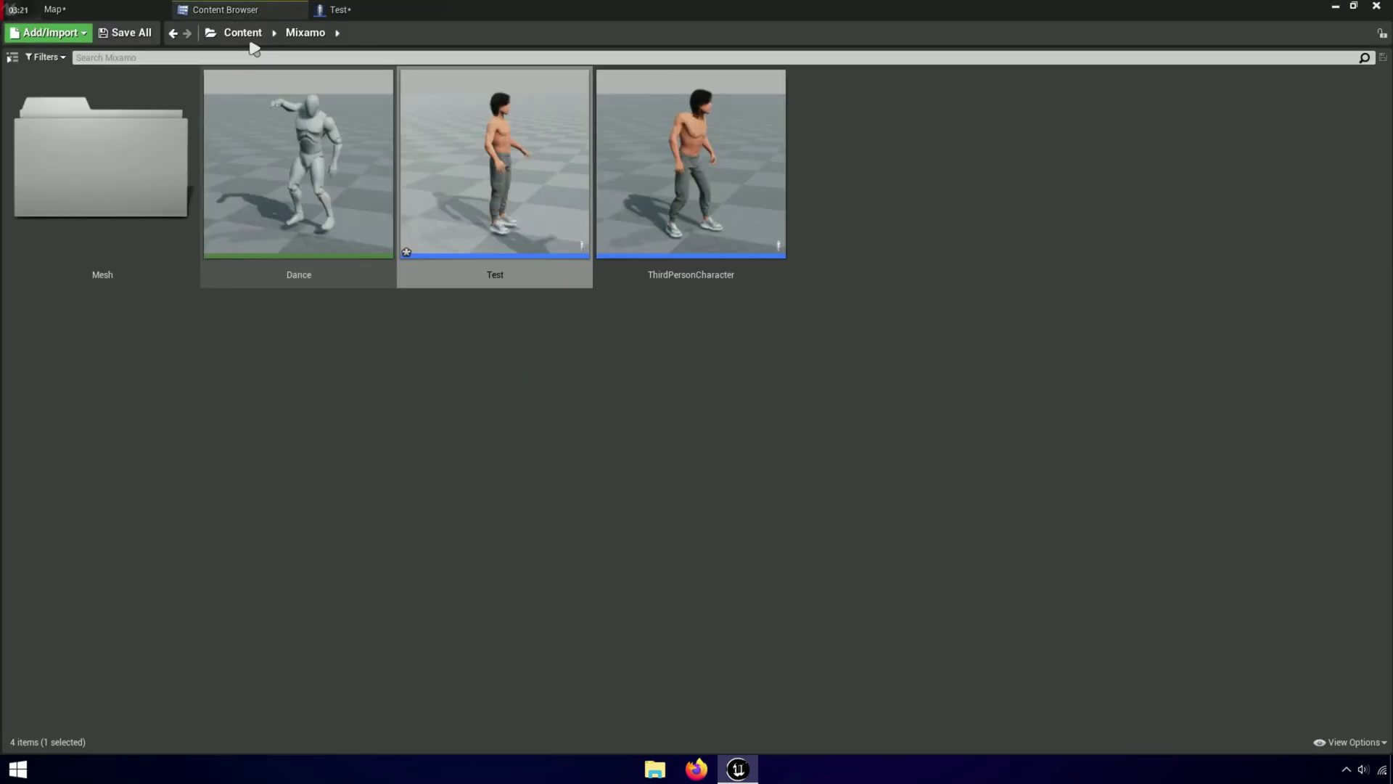
left_click(249, 36)
left_click(111, 231)
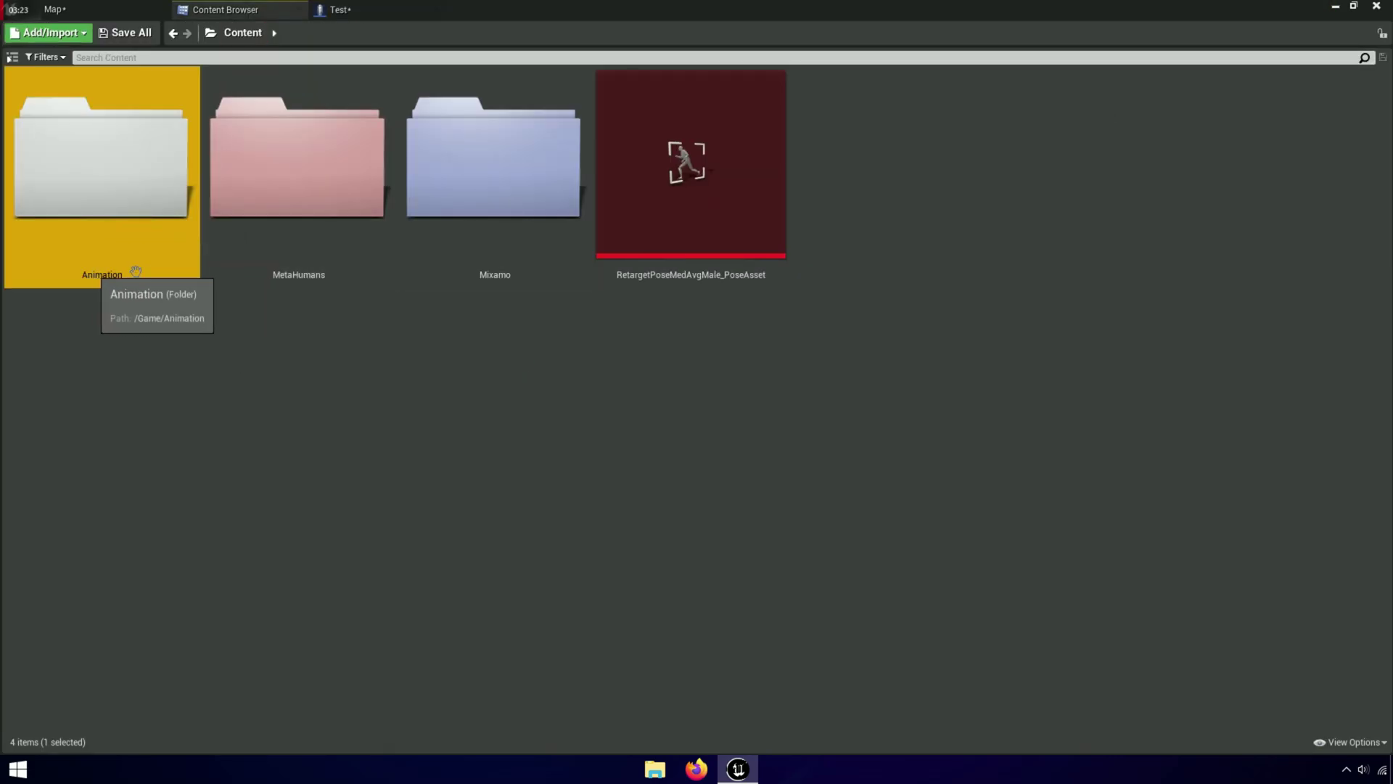
left_click_drag(132, 270, 132, 297)
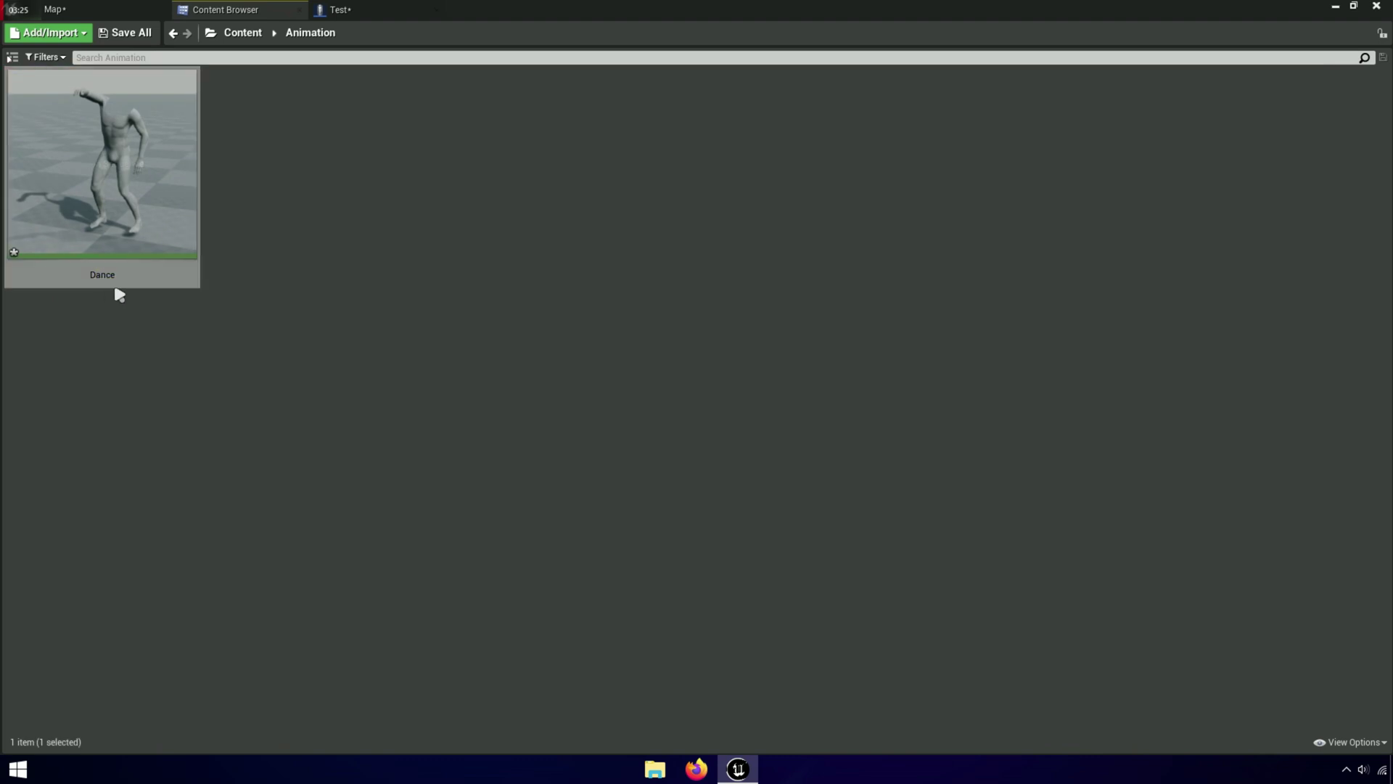
key("F2")
right_click(107, 276)
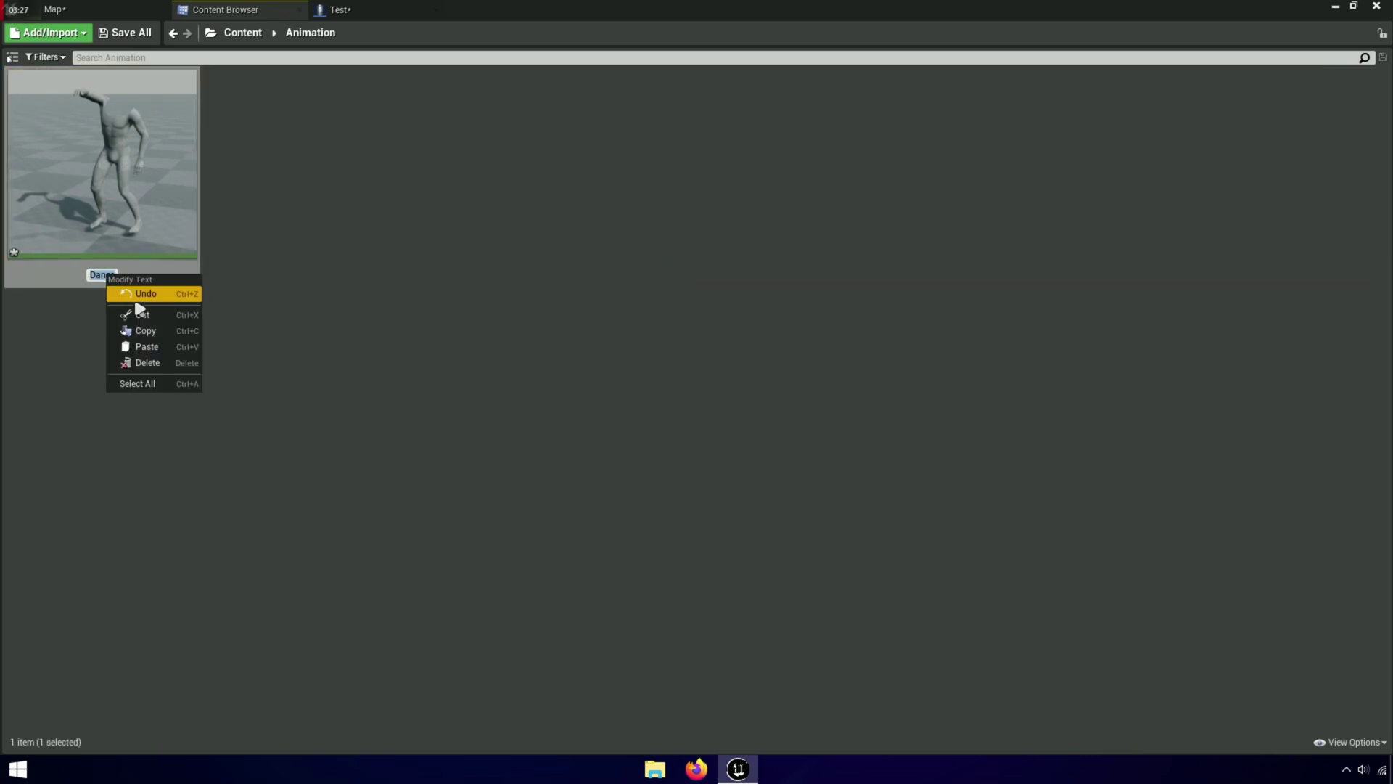
left_click(143, 330)
left_click(294, 312)
Step: Set the Test Blueprint's Mesh component to play the Dance animation and save the Blueprint
left_click(348, 11)
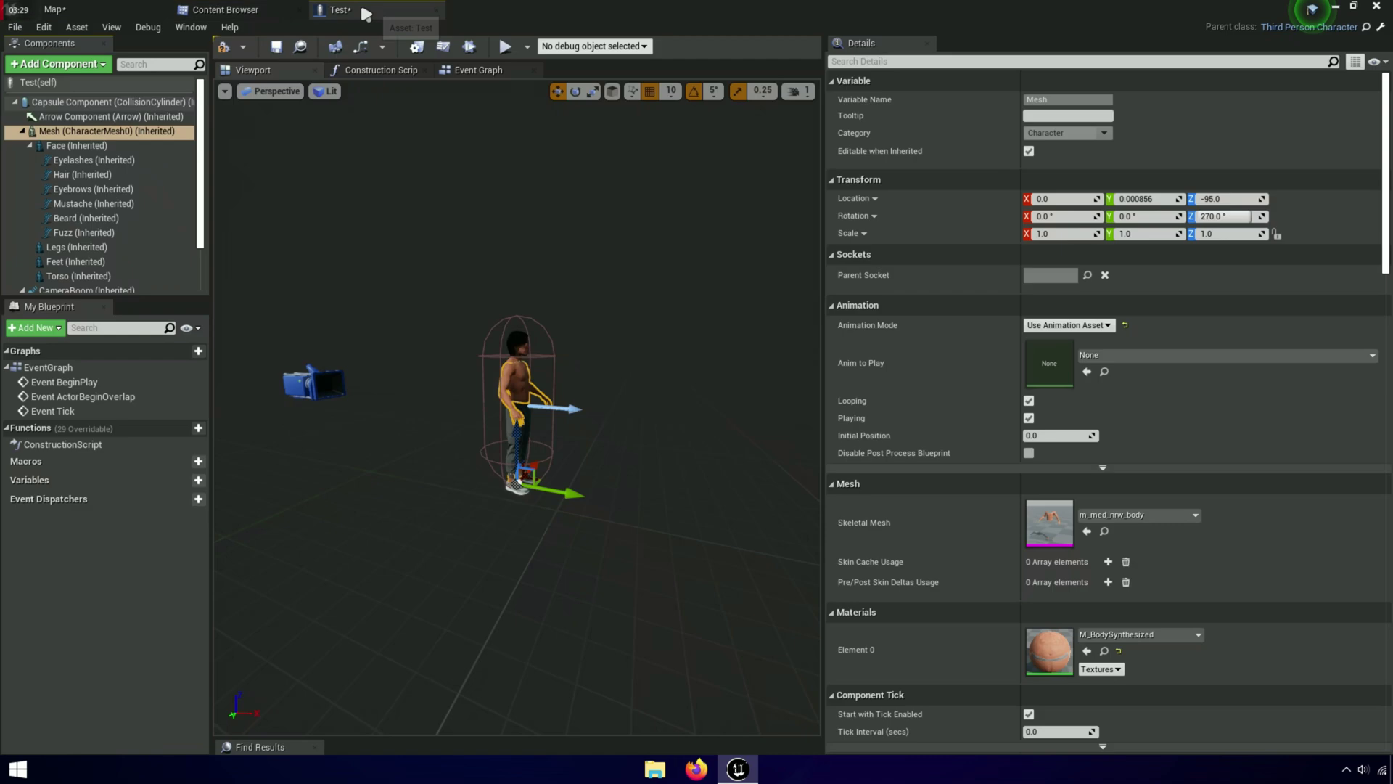
left_click(1136, 355)
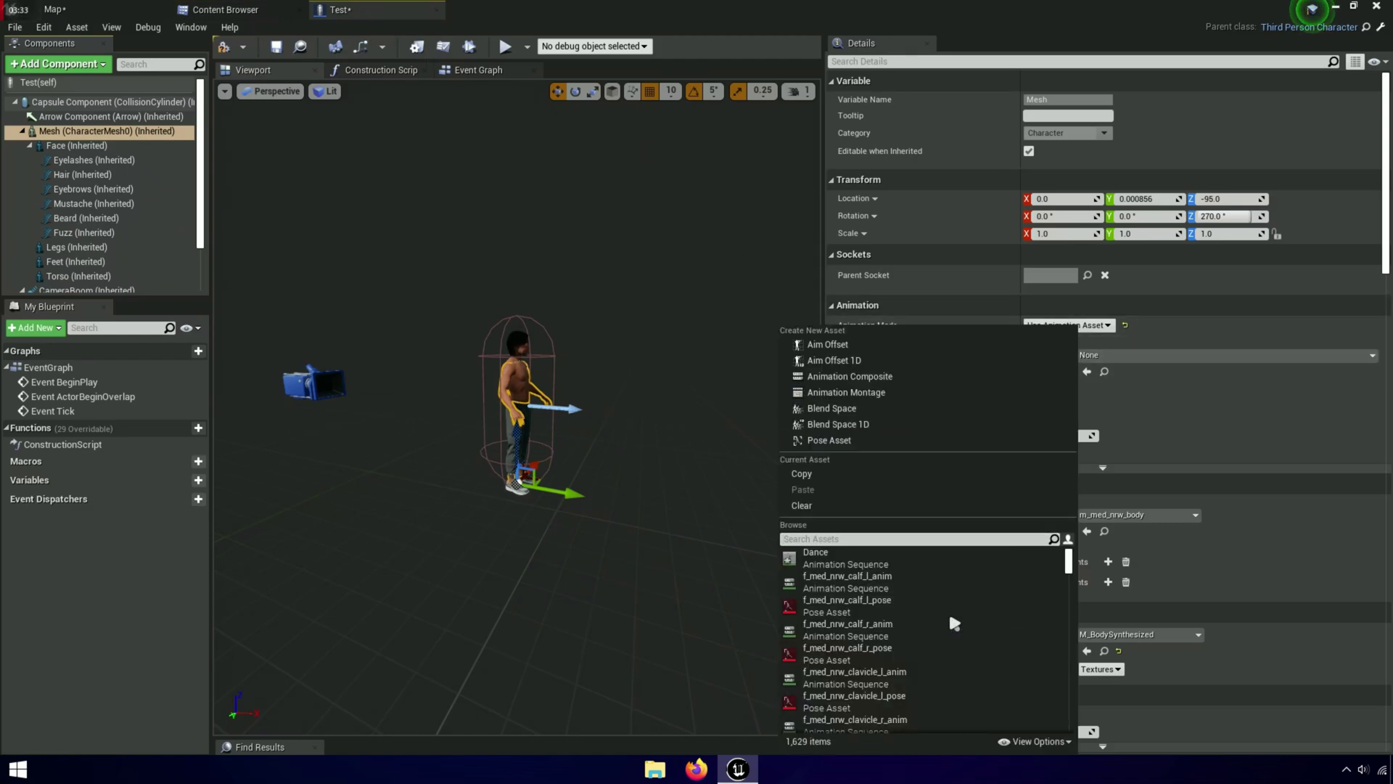
key("ctrl+v")
left_click(846, 554)
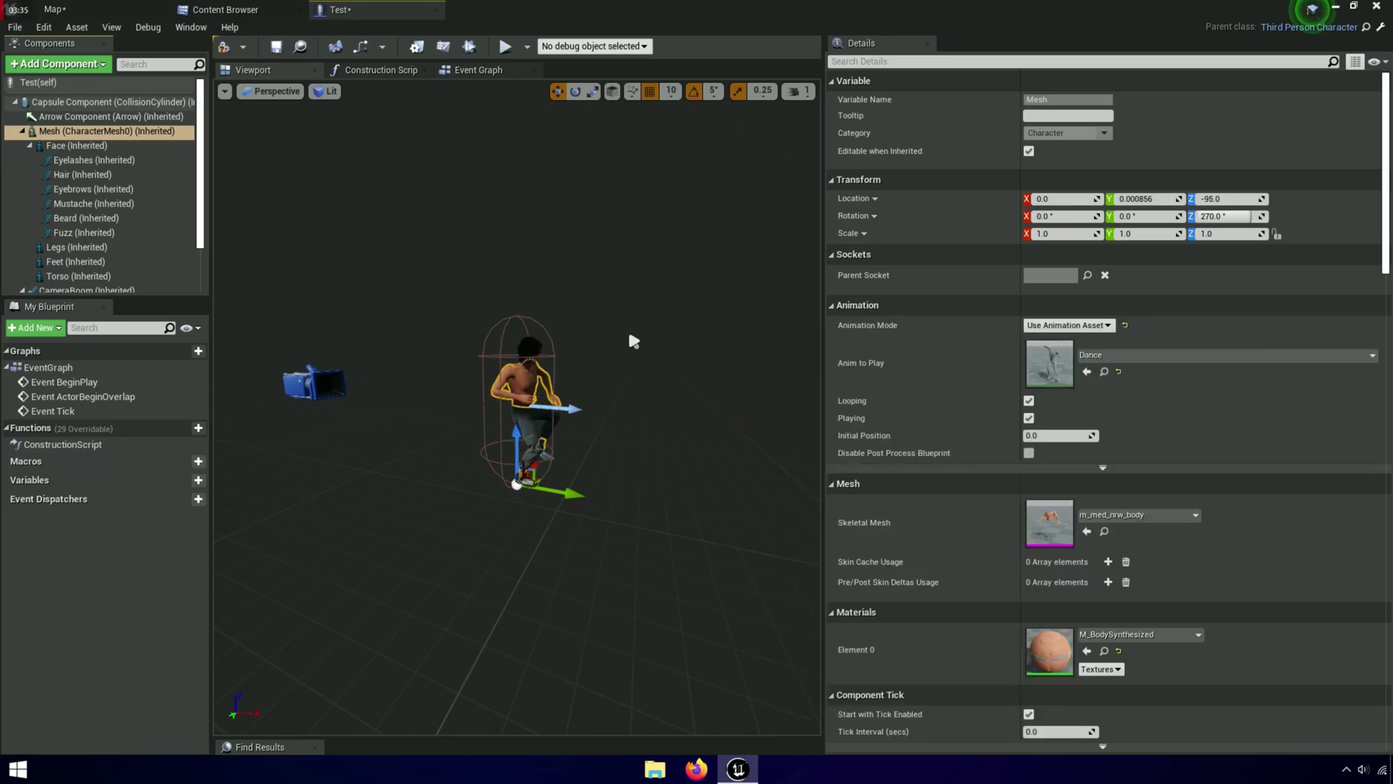
scroll(628, 327, "up", 3)
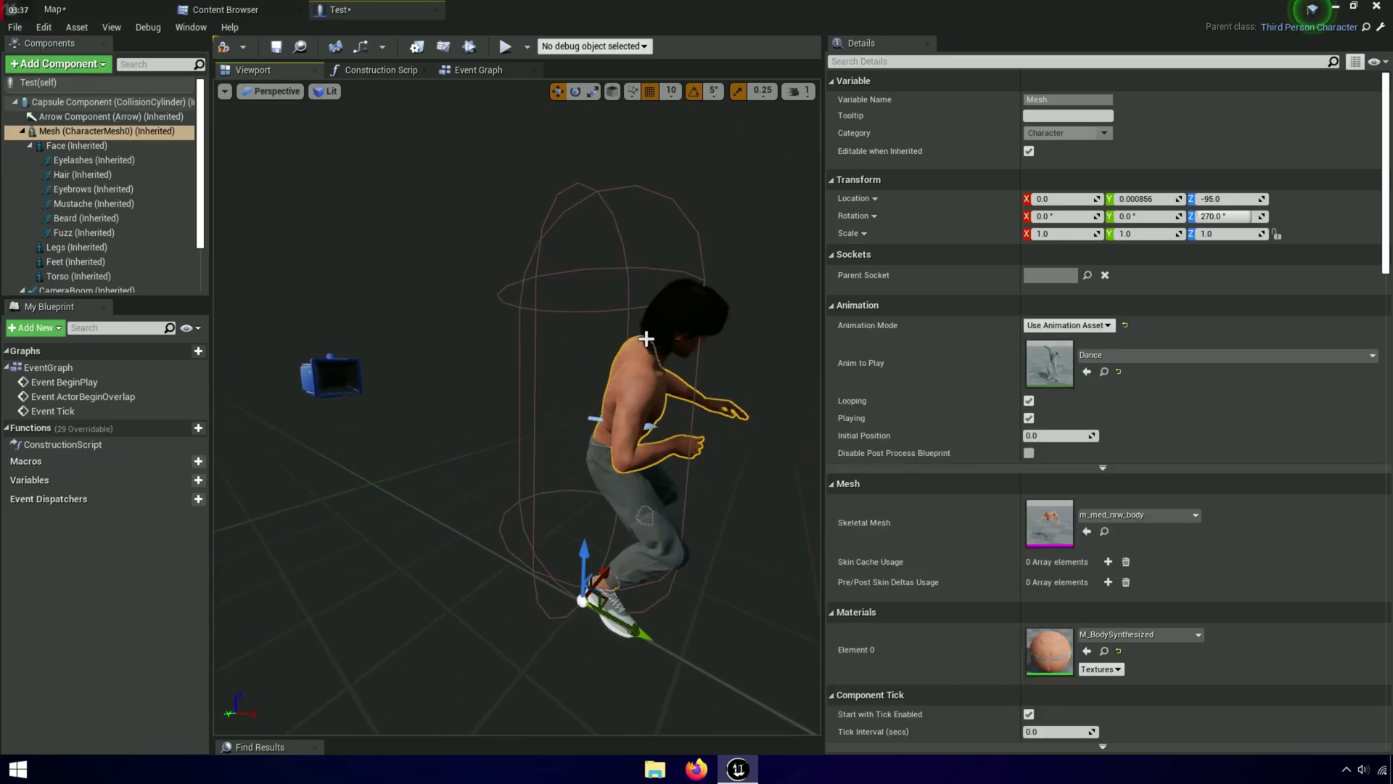
left_click(275, 48)
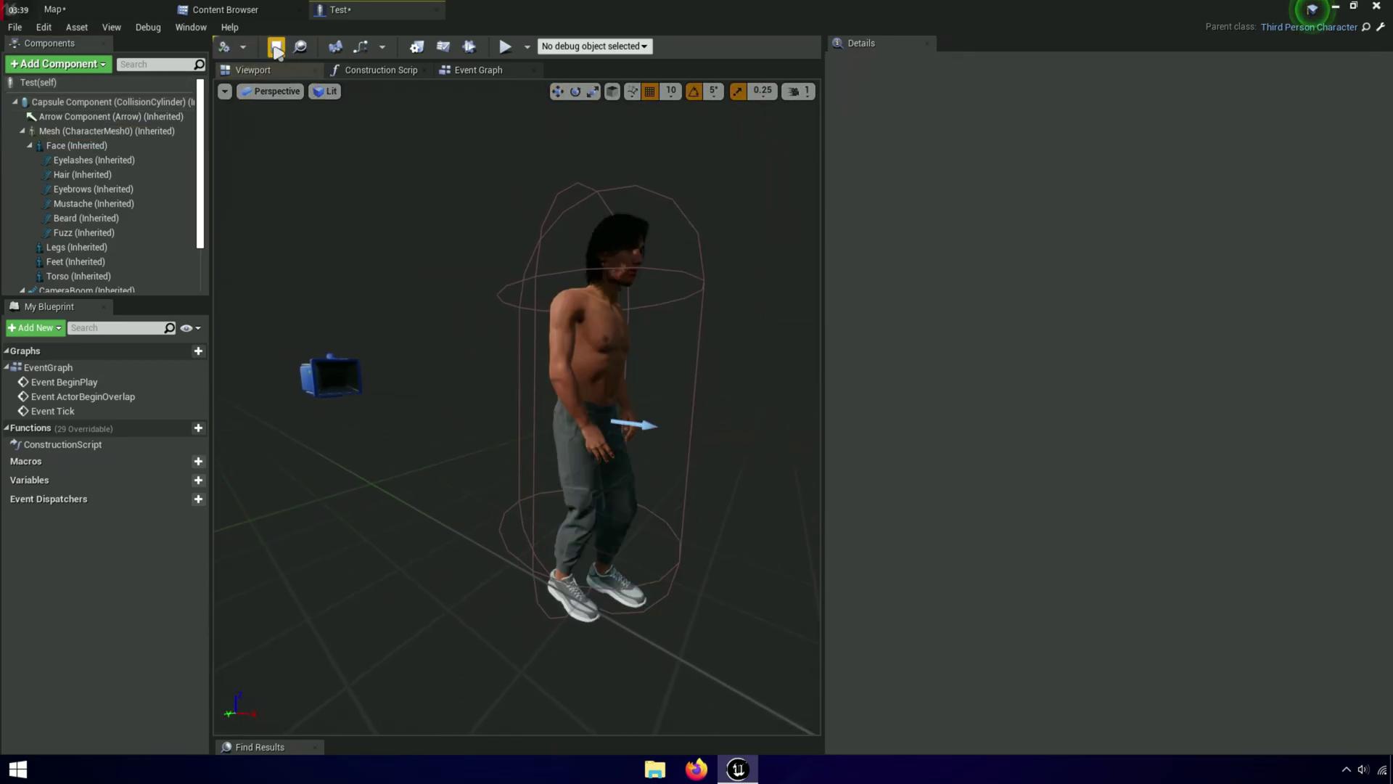
Step: Save the Test Blueprint, enlarge its viewport over the Details area to view the dance, and close the Blueprint editor
left_click(276, 48)
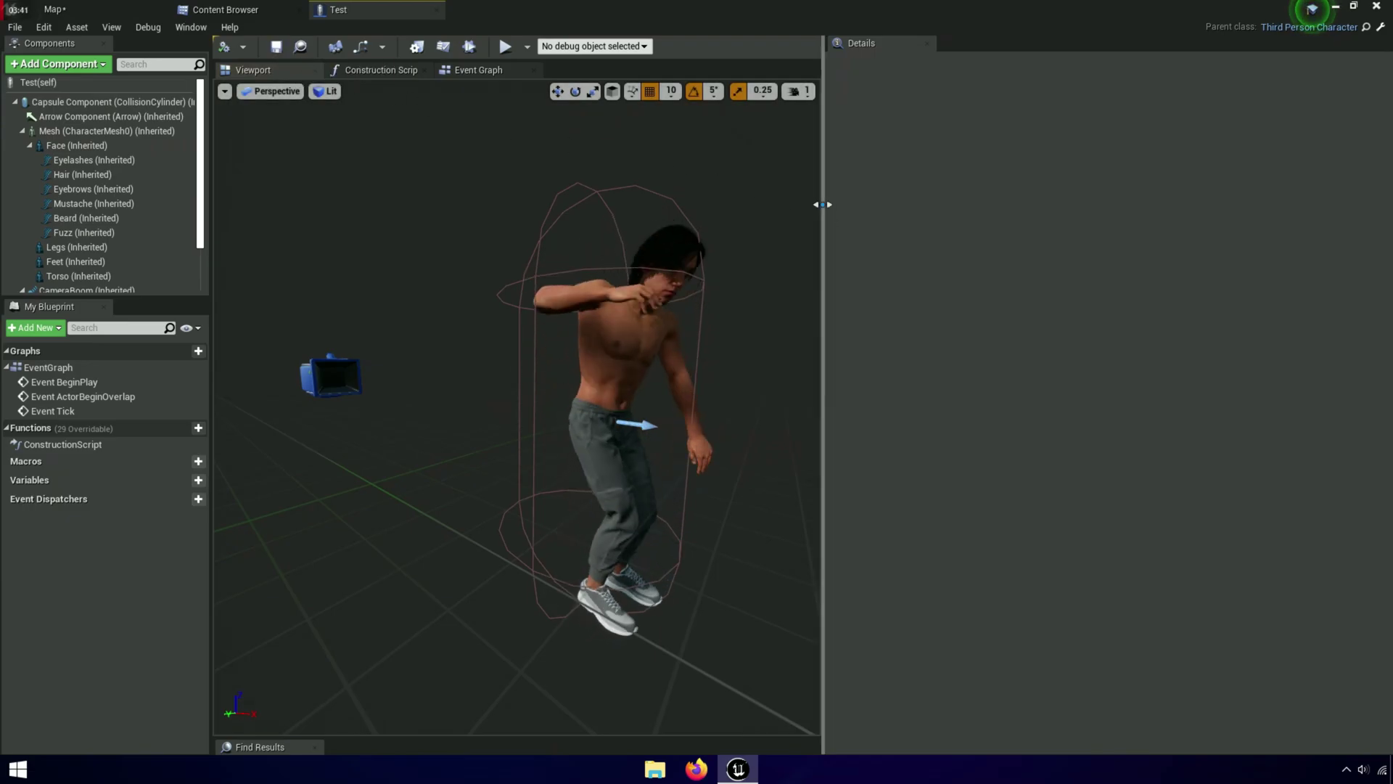
left_click_drag(822, 205, 1382, 205)
left_click(437, 10)
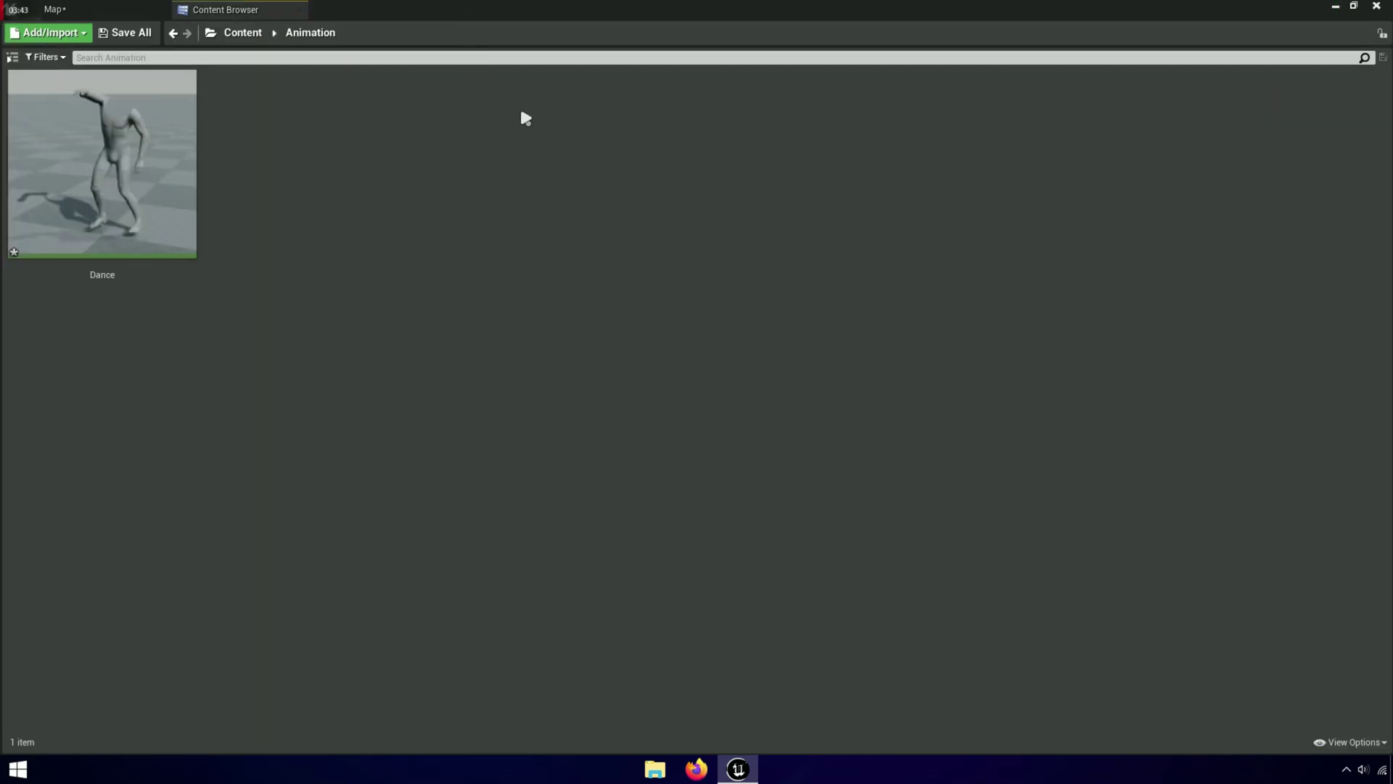
Step: Go back to the Content folder and open the Mixamo folder
key("alt+Left")
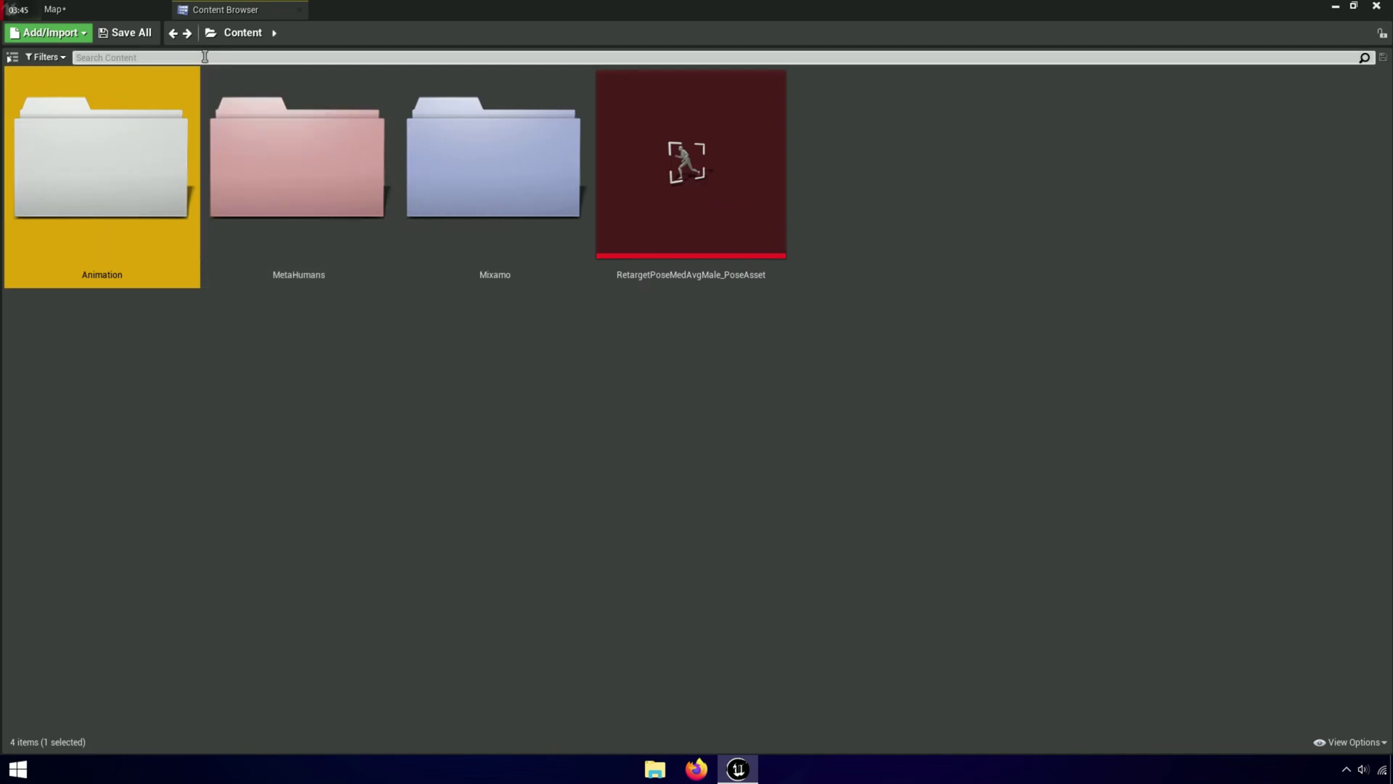
left_click(496, 233)
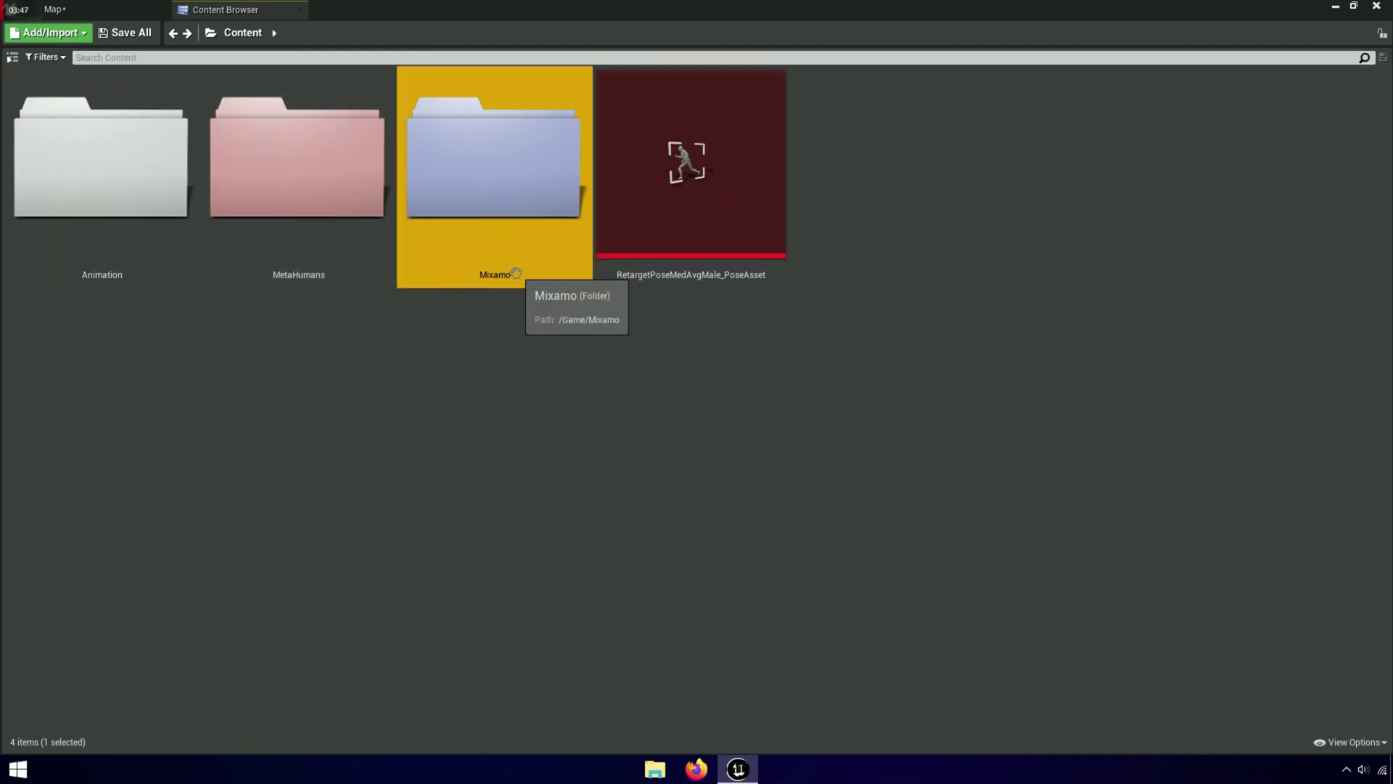
double_click(449, 284)
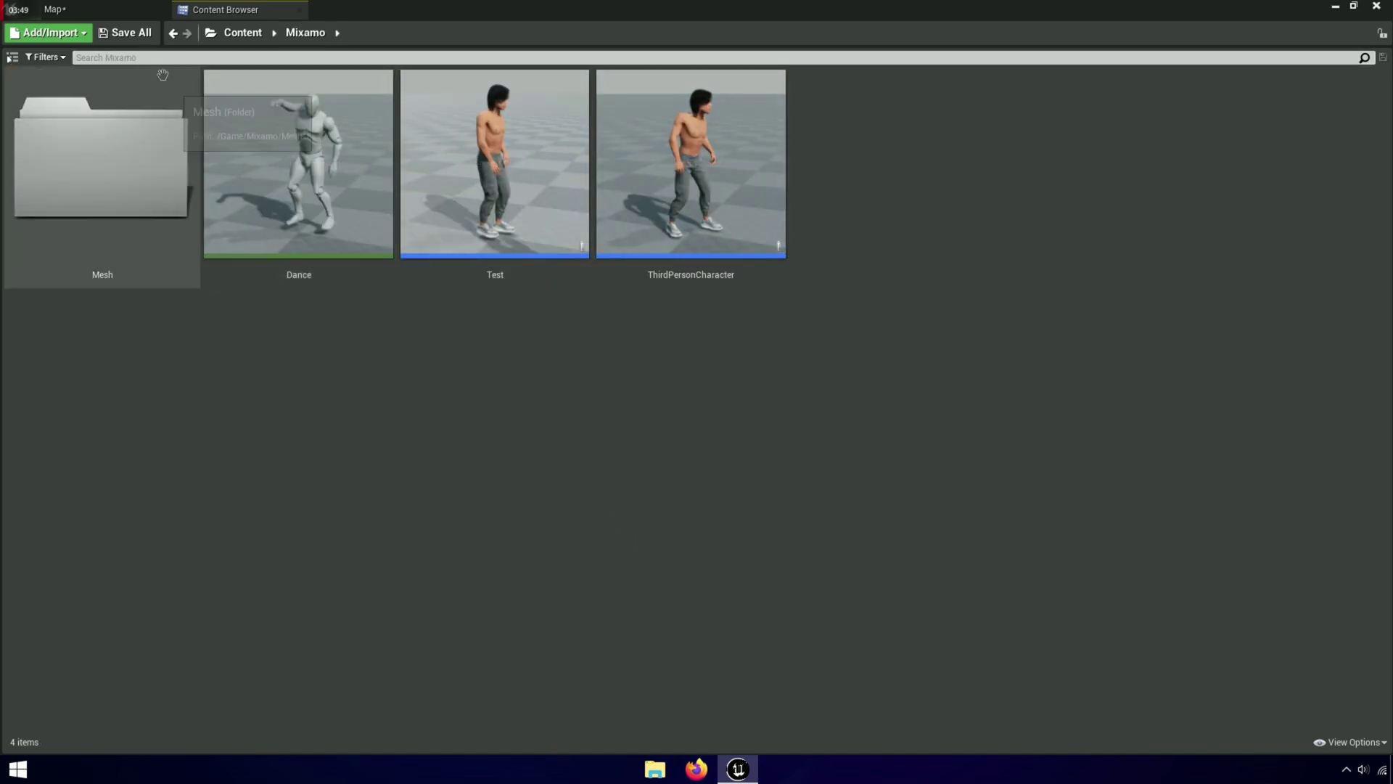
Step: Replace the headless body mesh in the Map level with the Test Blueprint, and rotate the character to face the view
left_click(106, 12)
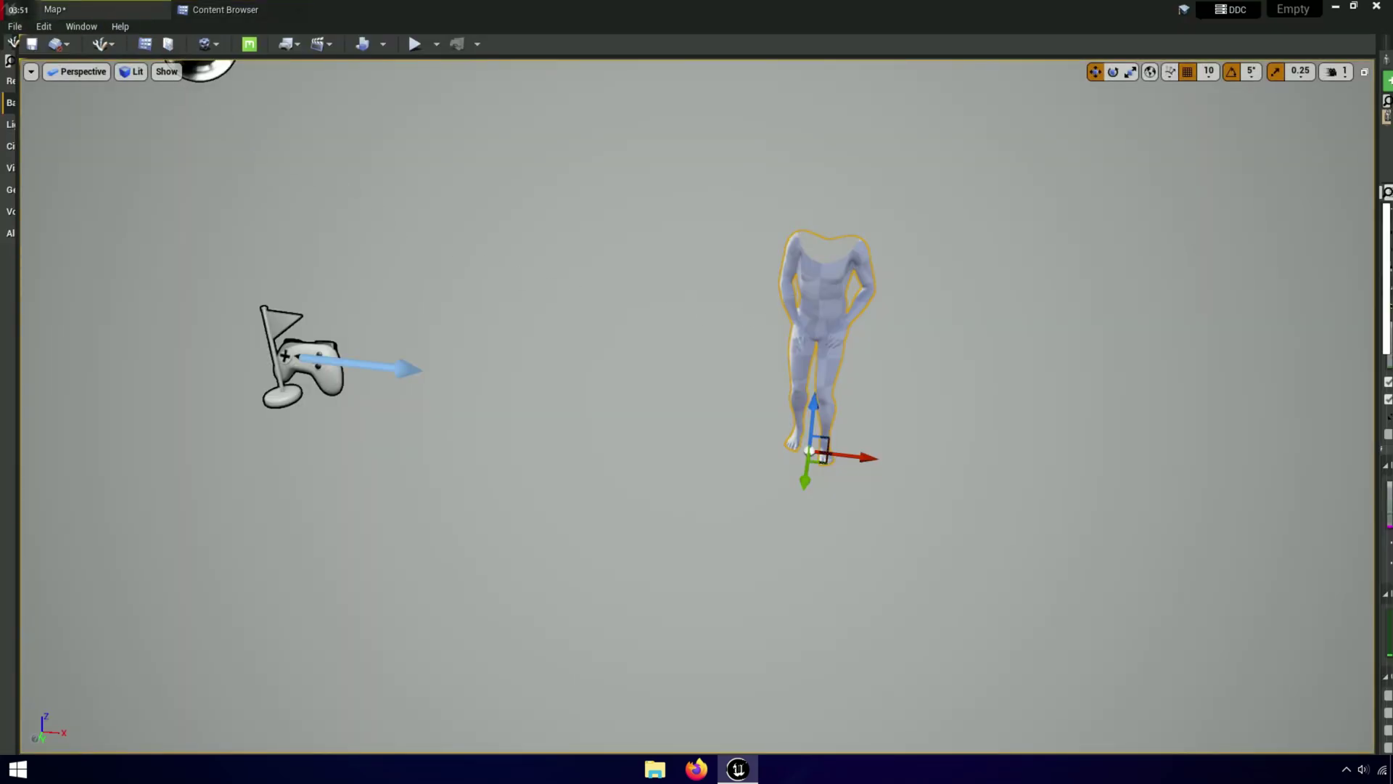
key("Delete")
left_click(221, 9)
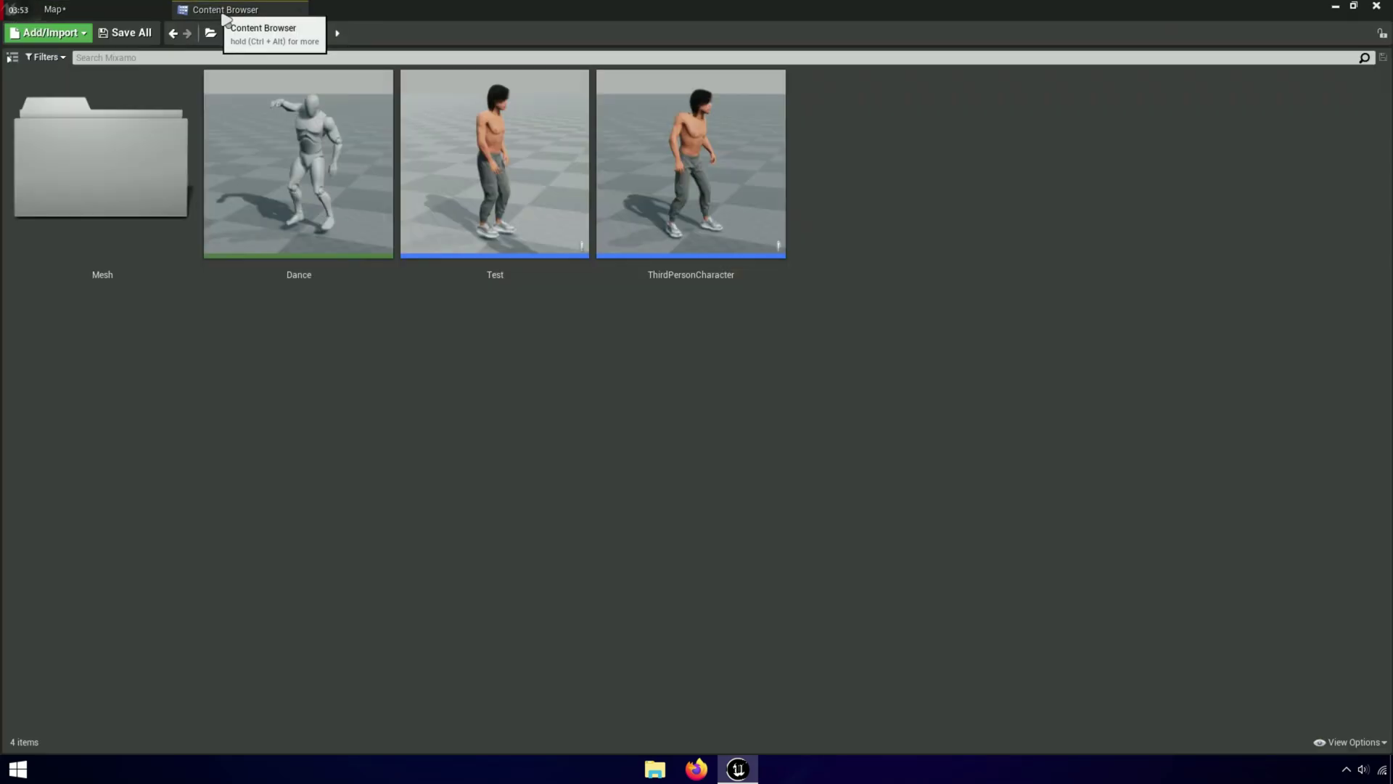
left_click_drag(519, 271, 859, 430)
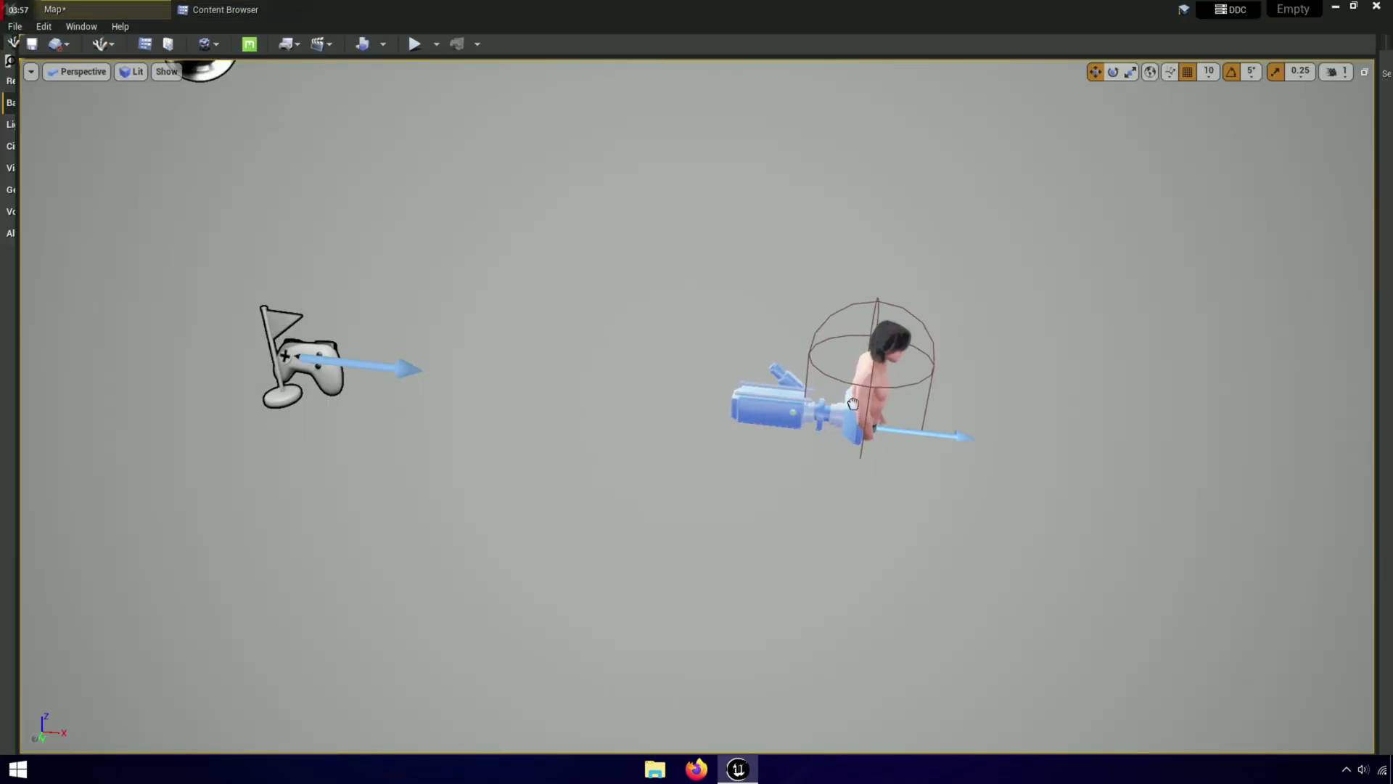
left_click_drag(819, 303, 894, 320)
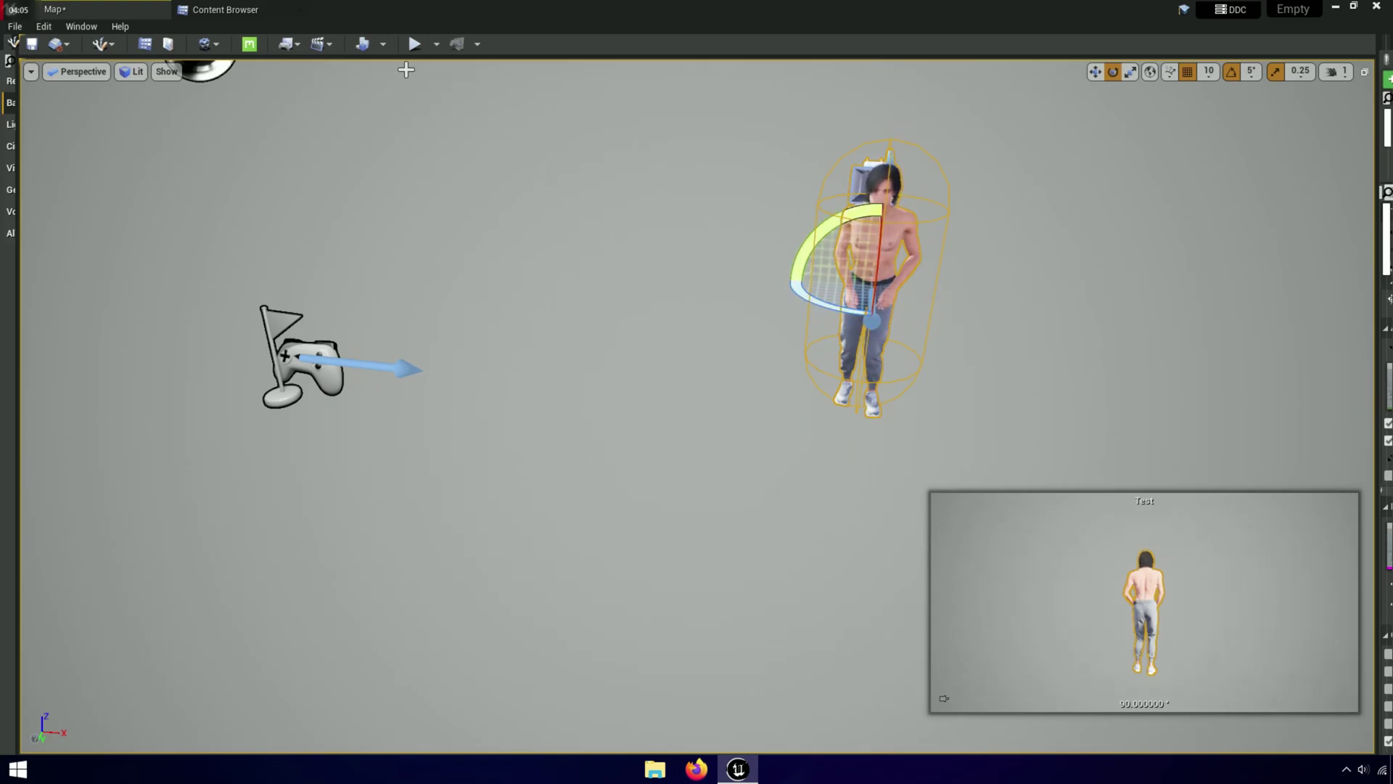
Step: Play the level in the selected viewport to check the dancing Test character beside the player, and stop the session
left_click(414, 43)
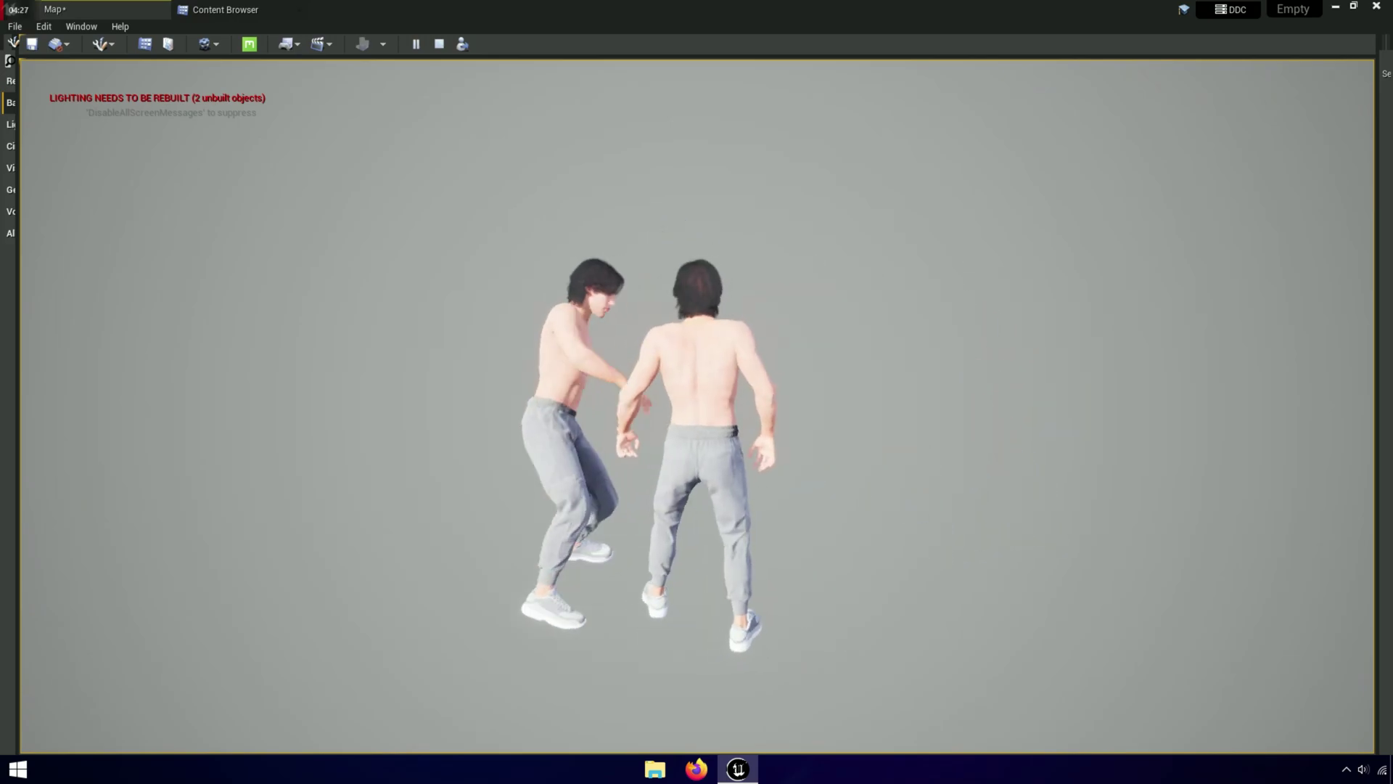
key("Escape")
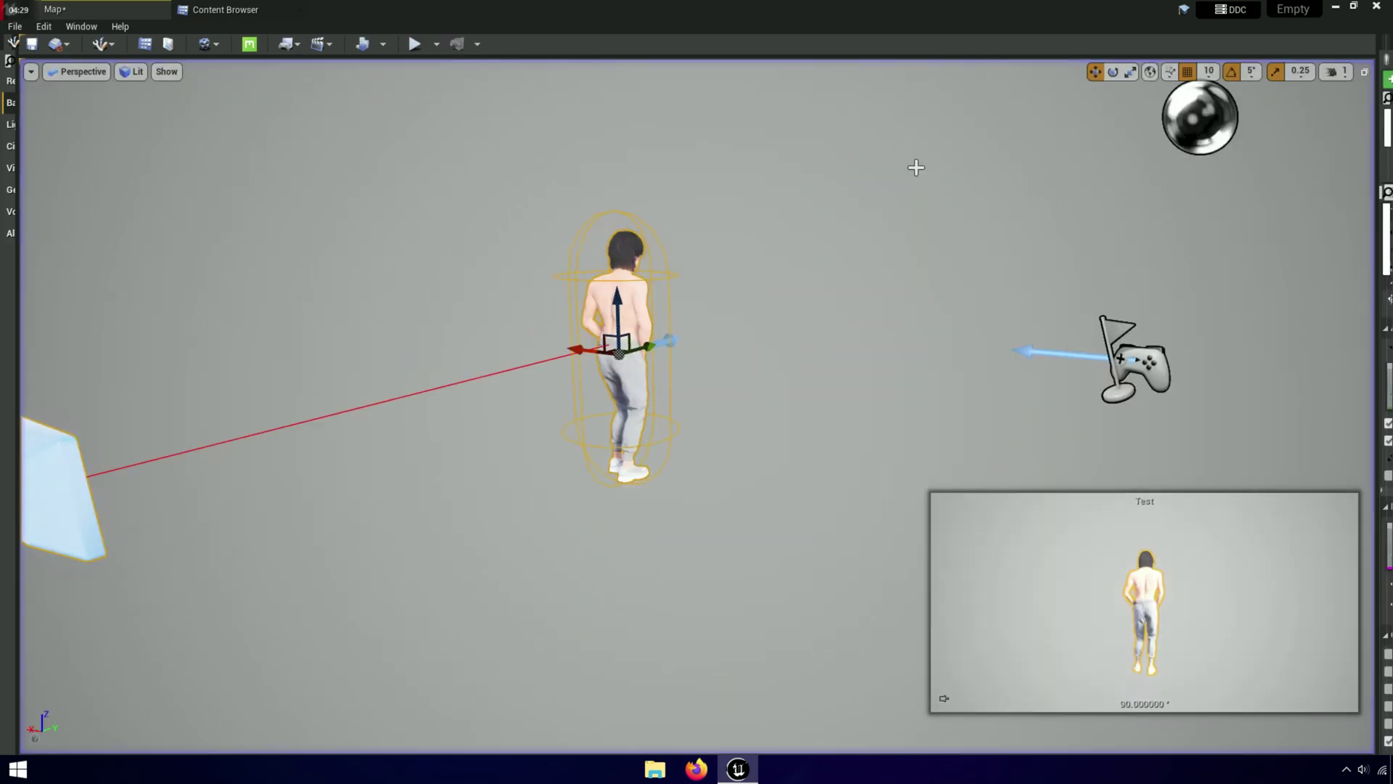
Step: Run the level in Simulate mode and set the camera speed to 3 to examine the dancing character up close
left_click(437, 45)
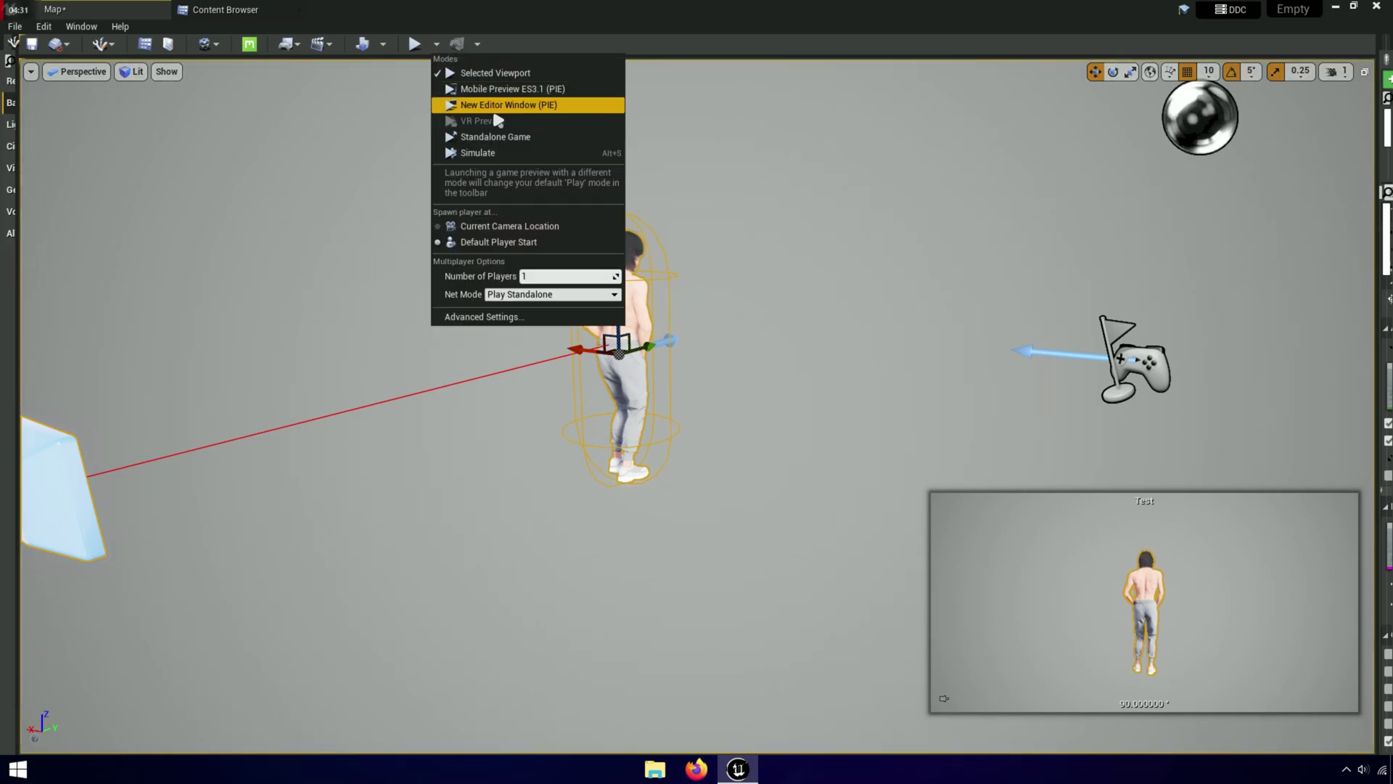
left_click(486, 154)
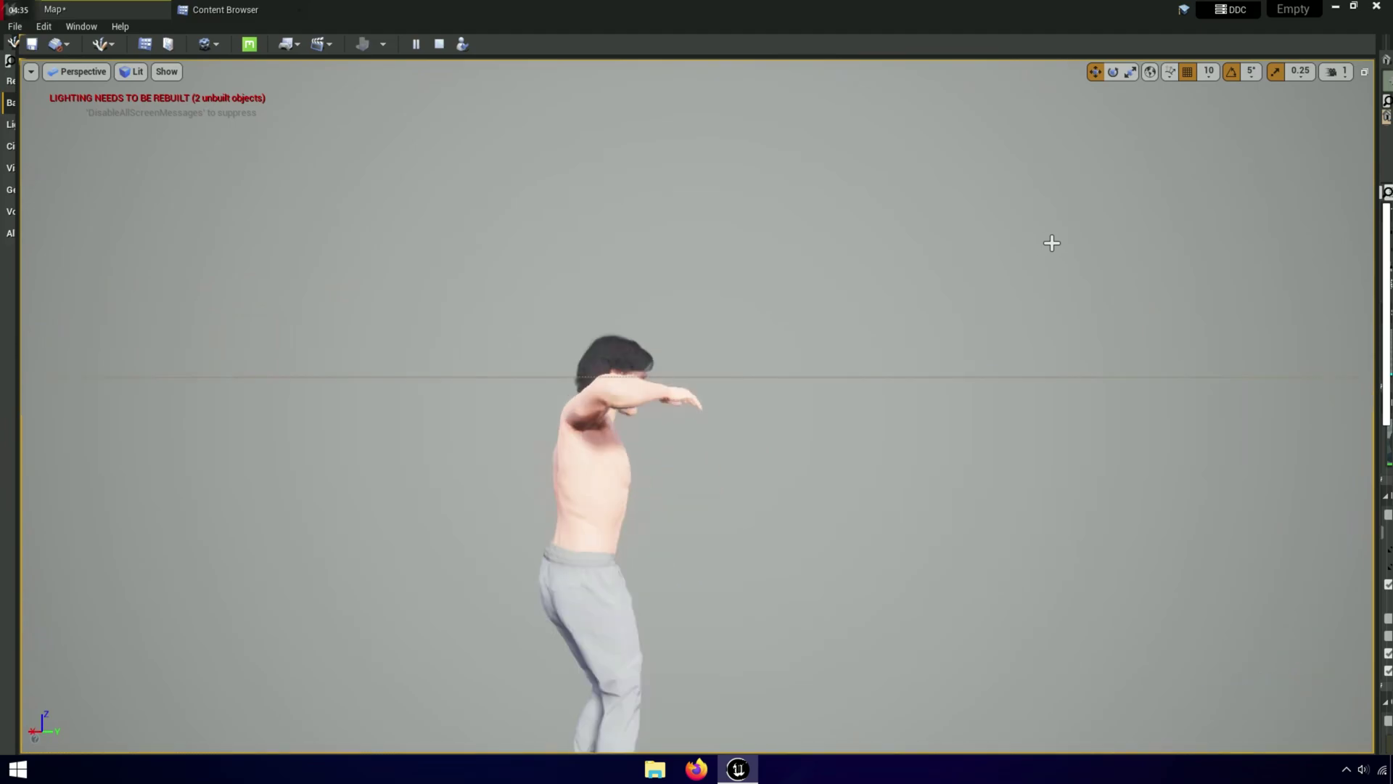
left_click(1335, 71)
left_click(1197, 174)
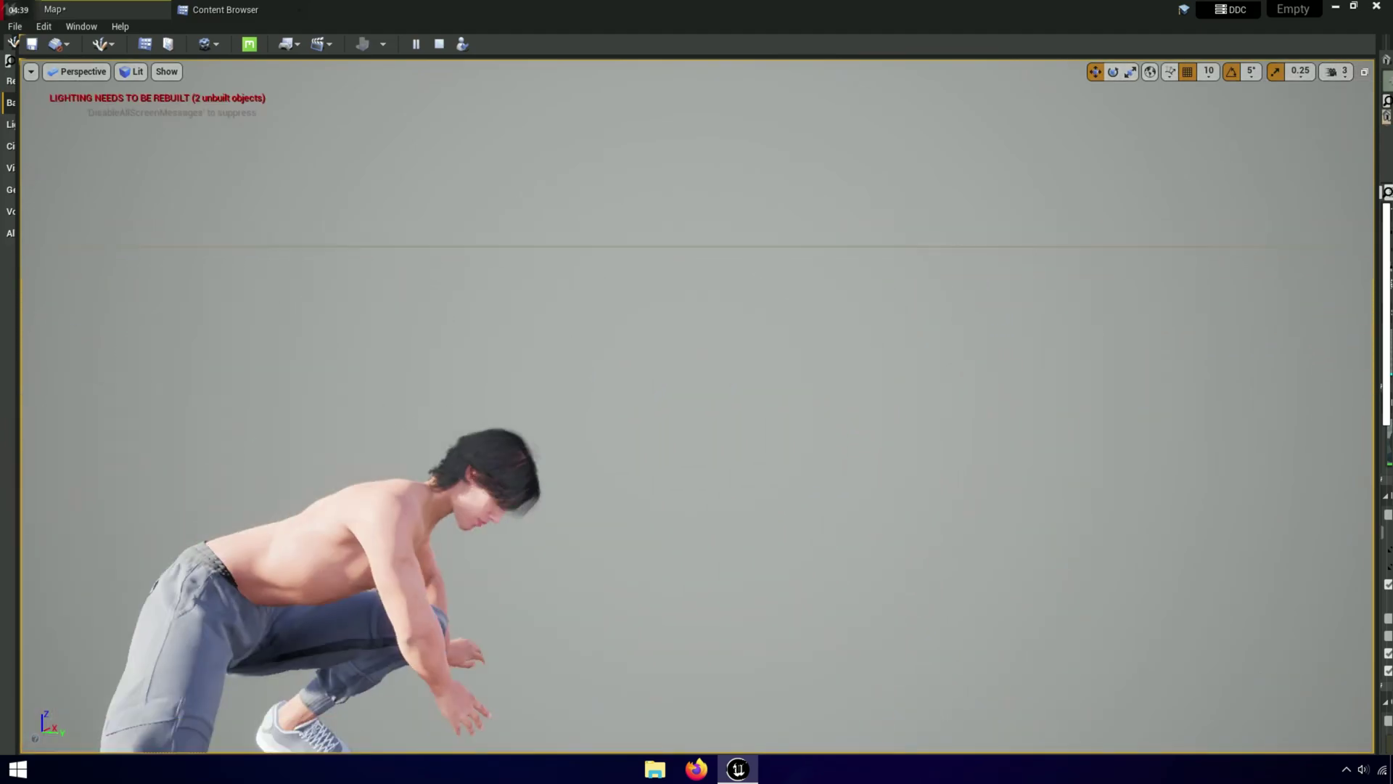